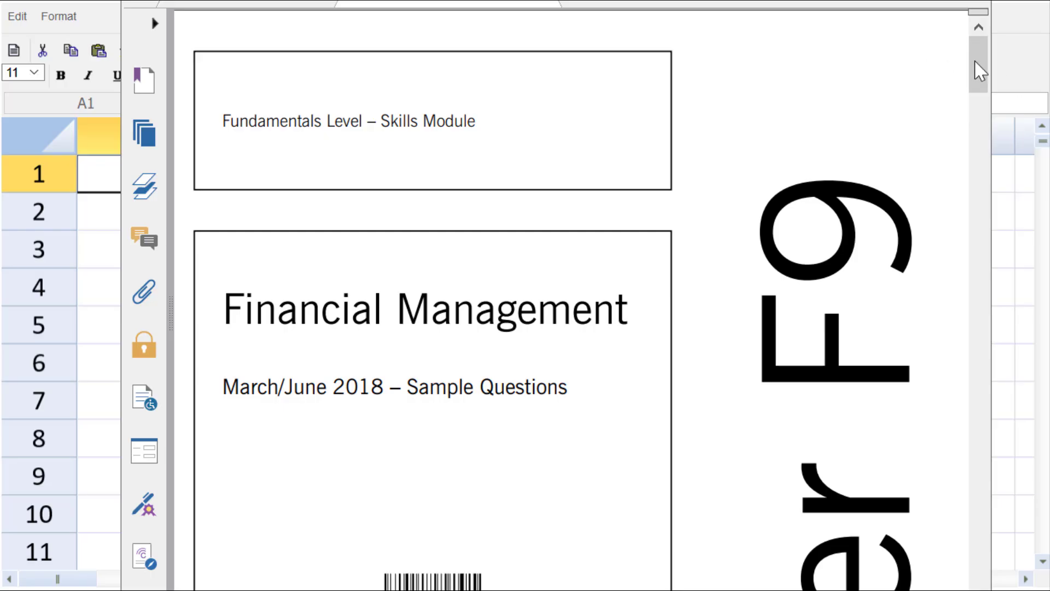
# Scroll through the sample question paper in the PDF viewer.
pyautogui.moveTo(976, 60); pyautogui.dragTo(976, 194)
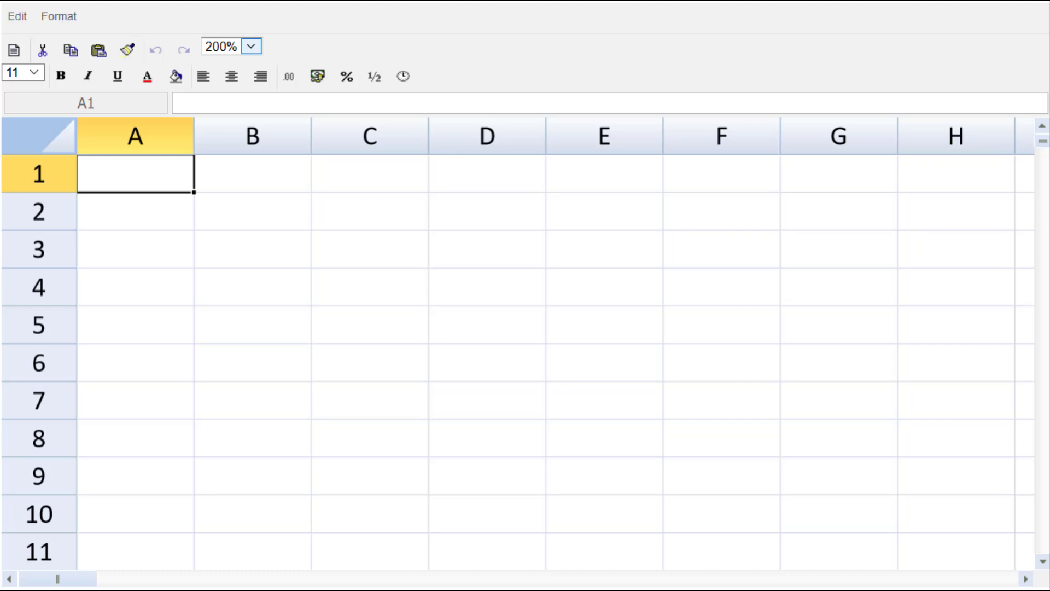
# Enter the heading 'i) TERP' in A1 and column headings #, $ and T in C1:E1.
pyautogui.click(105, 242)
pyautogui.click(109, 174)
pyautogui.write('i)')
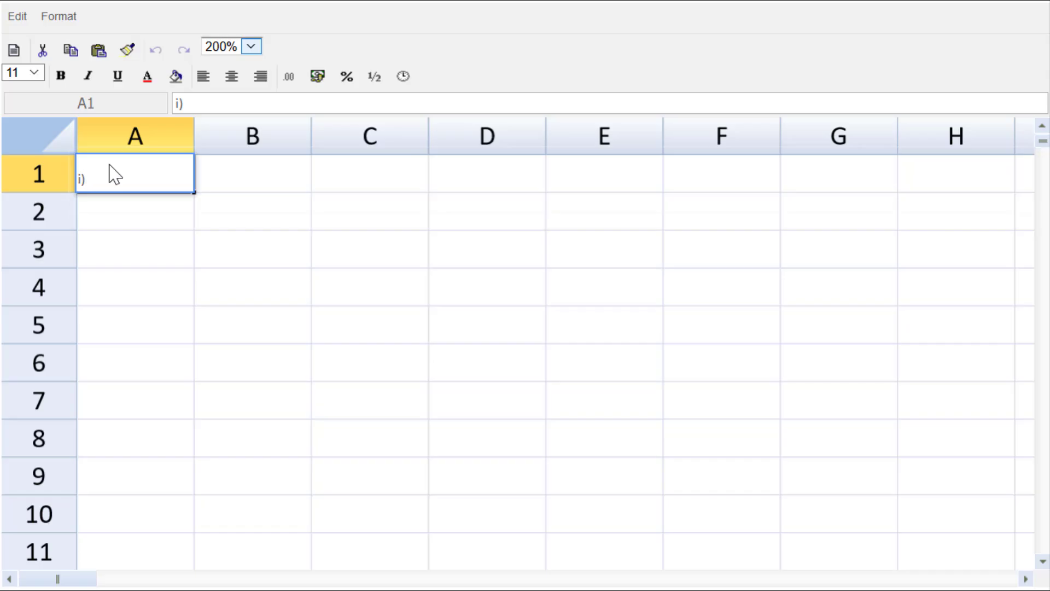
pyautogui.write(' TERP')
pyautogui.click(262, 173)
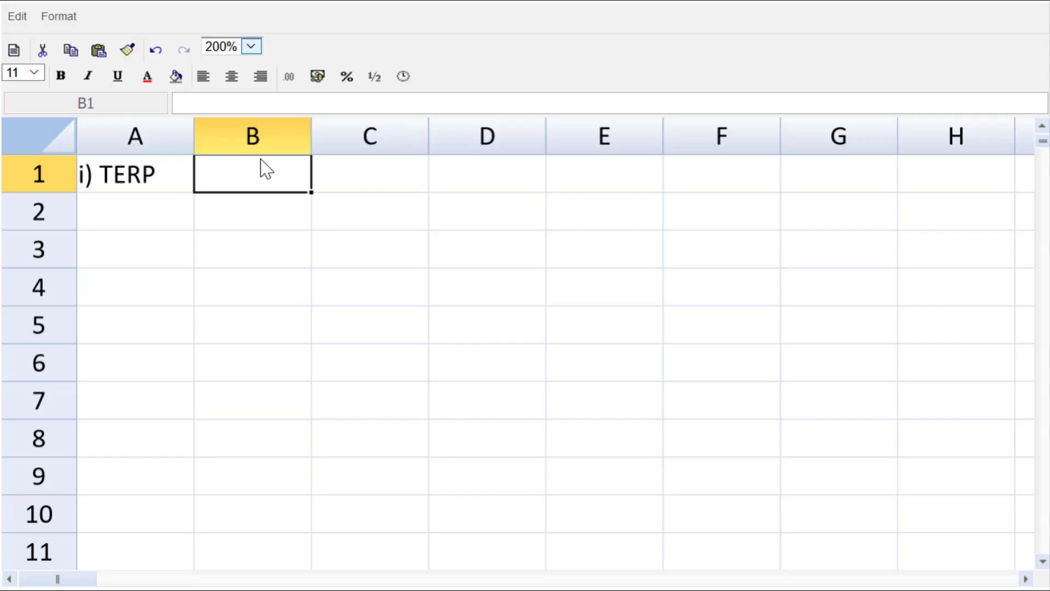
pyautogui.press('Right')
pyautogui.write('#')
pyautogui.press('Right')
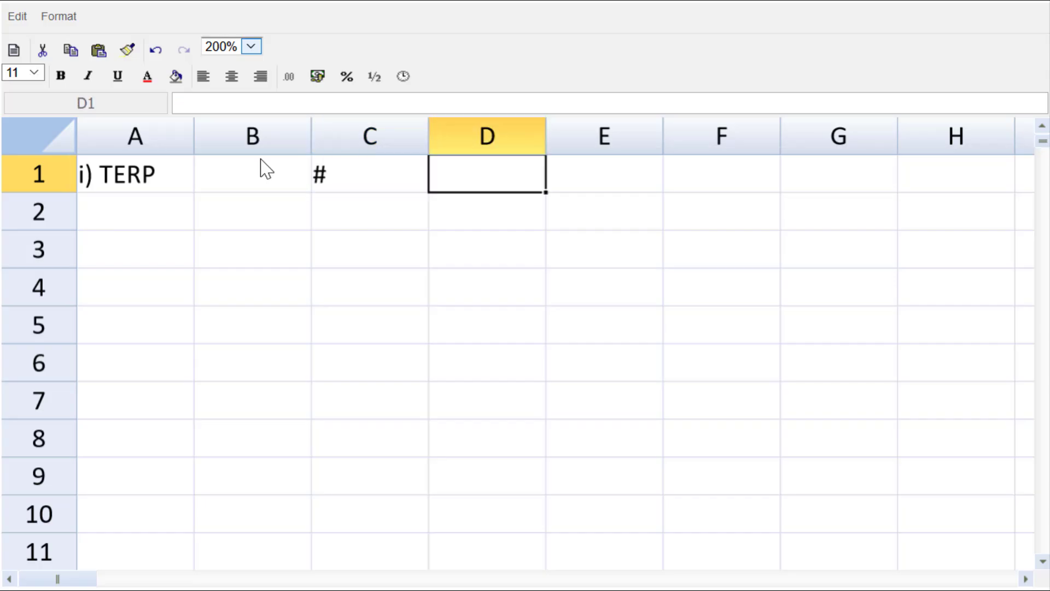
pyautogui.write('$')
pyautogui.press('Right')
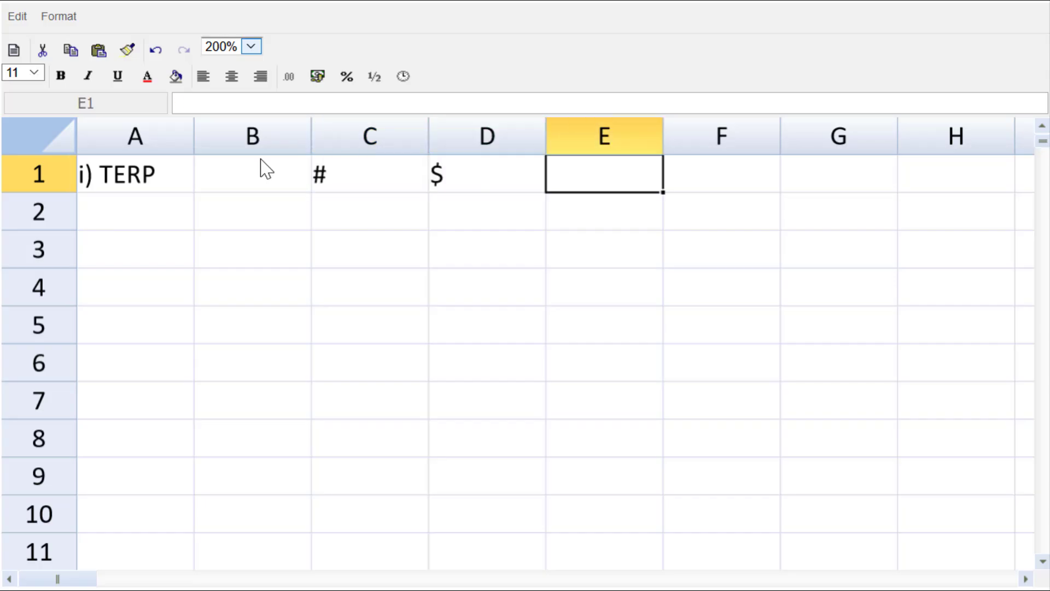
pyautogui.write('T')
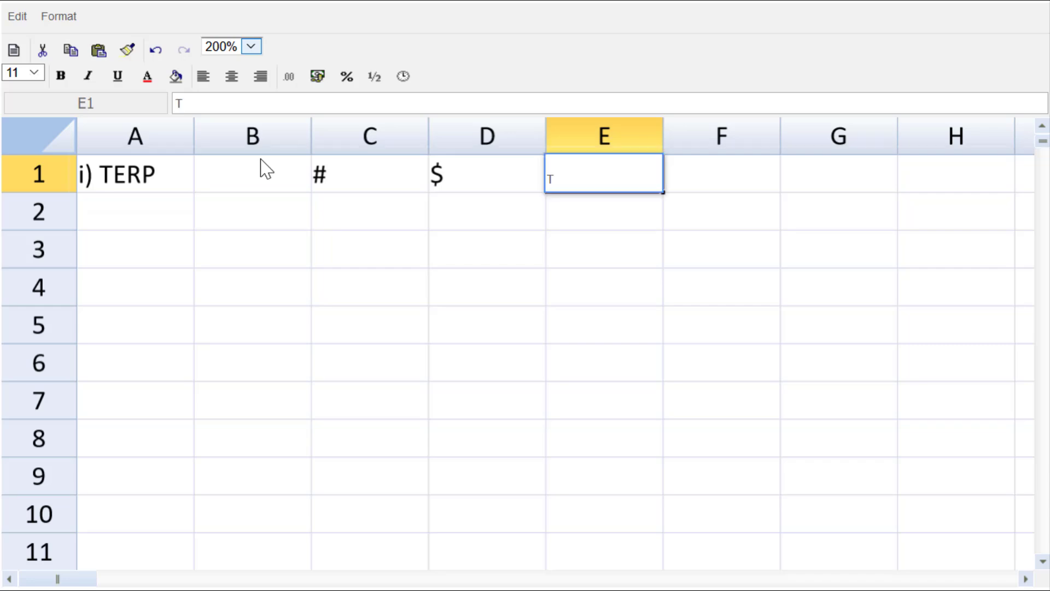
pyautogui.press('Left')
# Enter row labels Current, Right and TERP in B2:B4.
pyautogui.press('Left')
pyautogui.press('Down')
pyautogui.press('Left')
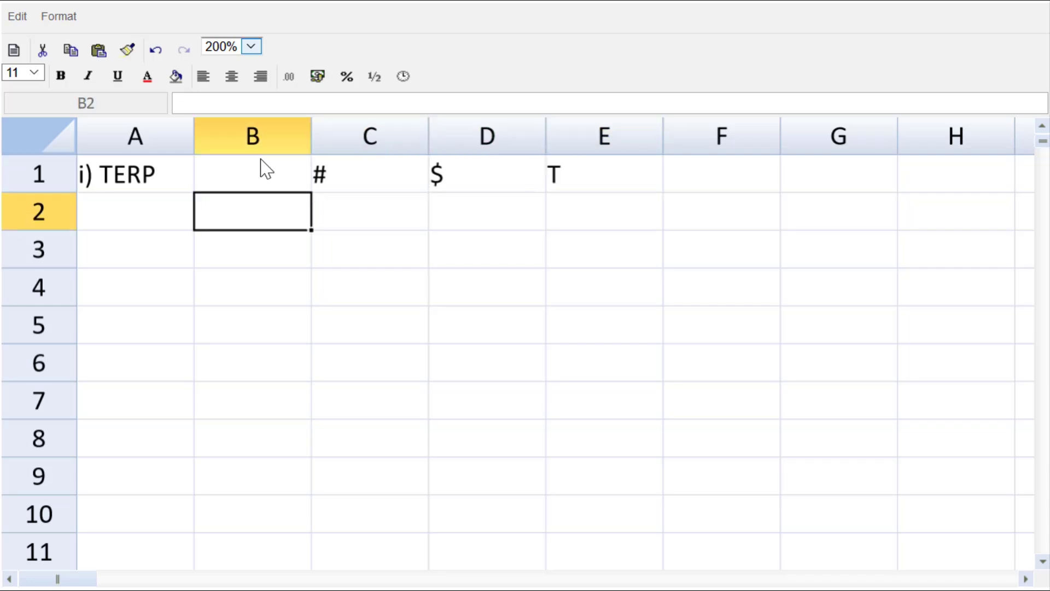
pyautogui.write('Current')
pyautogui.press('Return')
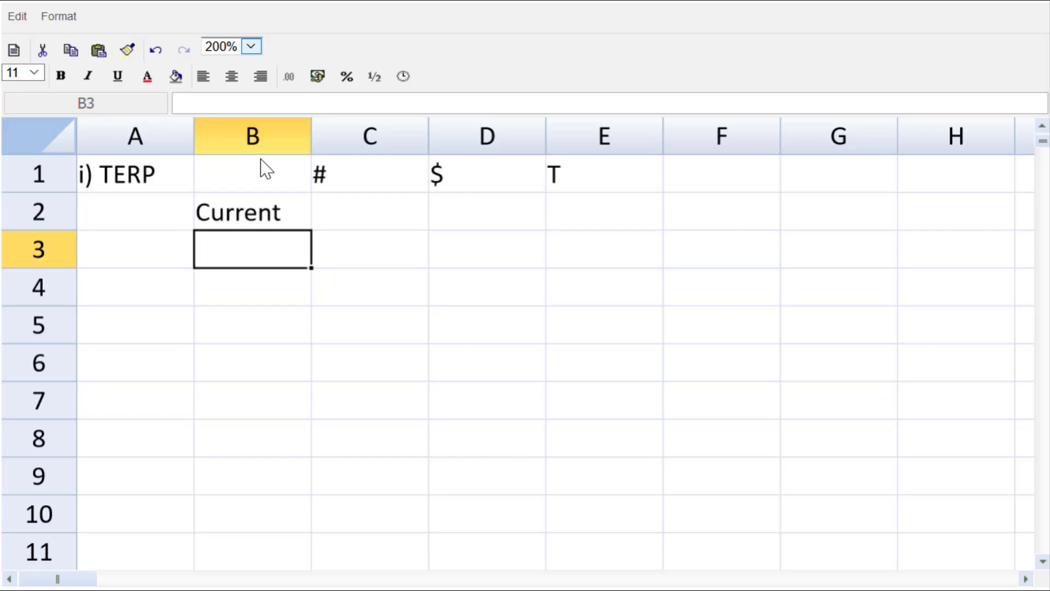
pyautogui.write('Right')
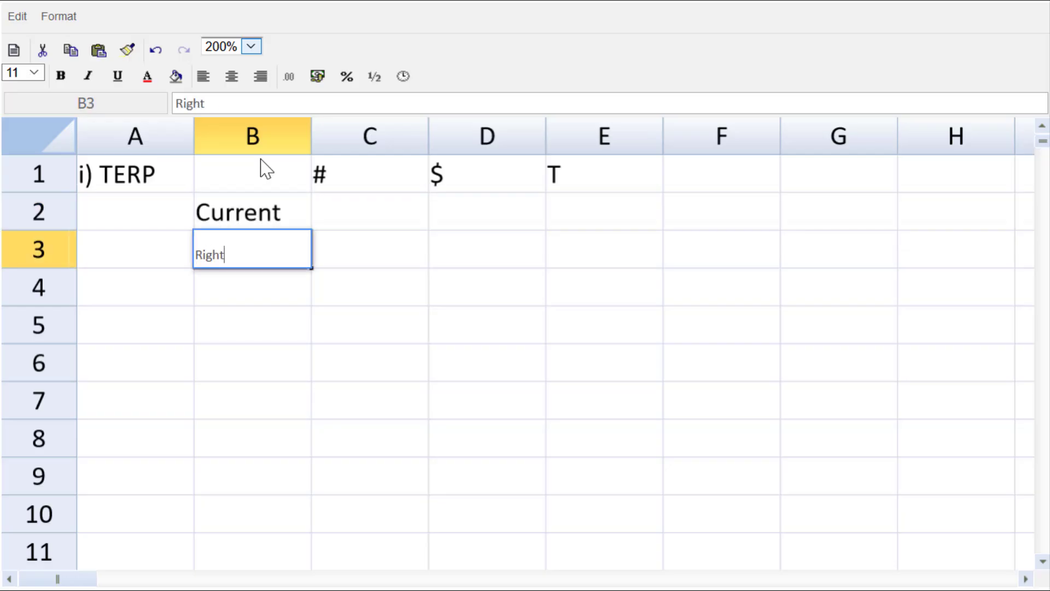
pyautogui.press('Return')
pyautogui.write('TERP')
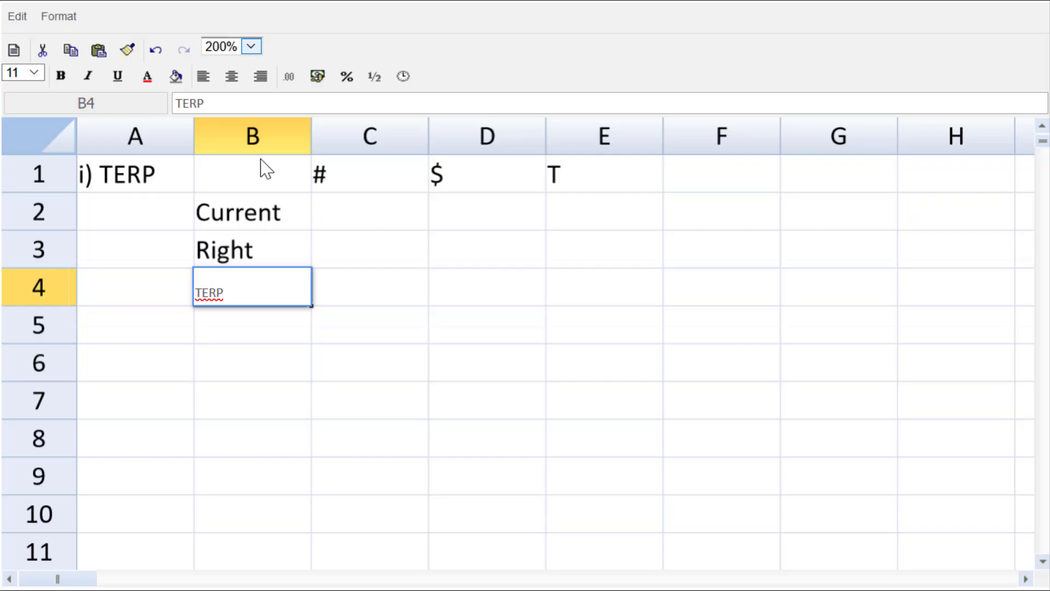
# Enter 5 current shares at $5 and 1 rights share in the table.
pyautogui.press('Up')
pyautogui.press('Up')
pyautogui.press('Right')
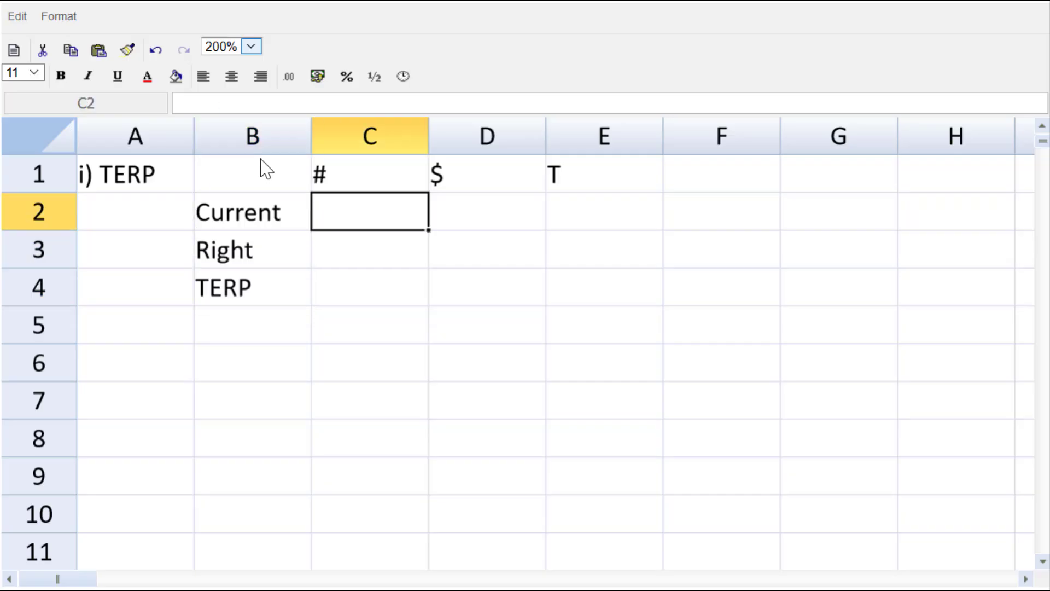
pyautogui.write('5')
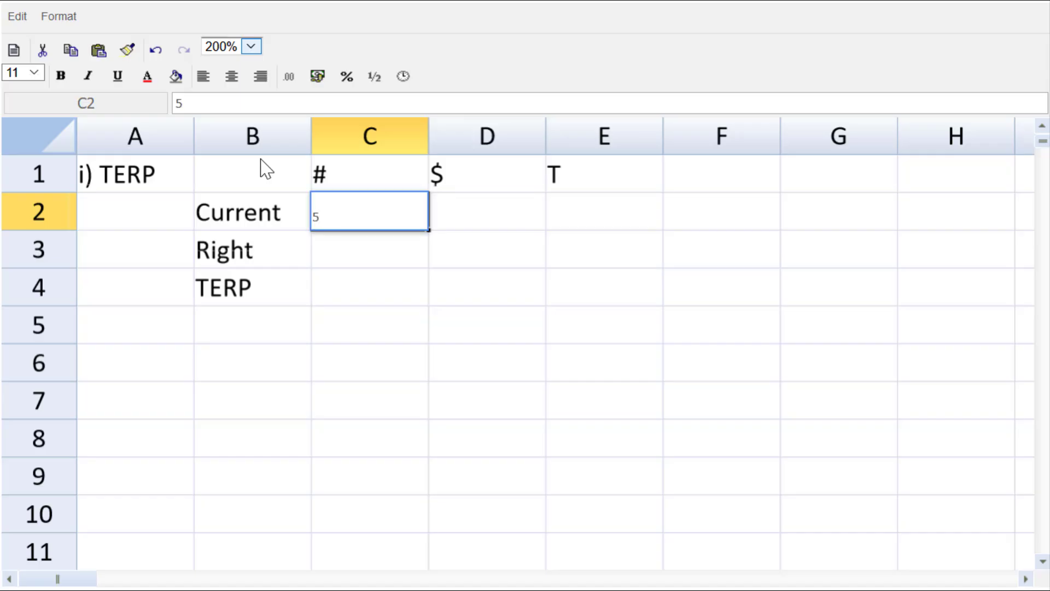
pyautogui.press('Right')
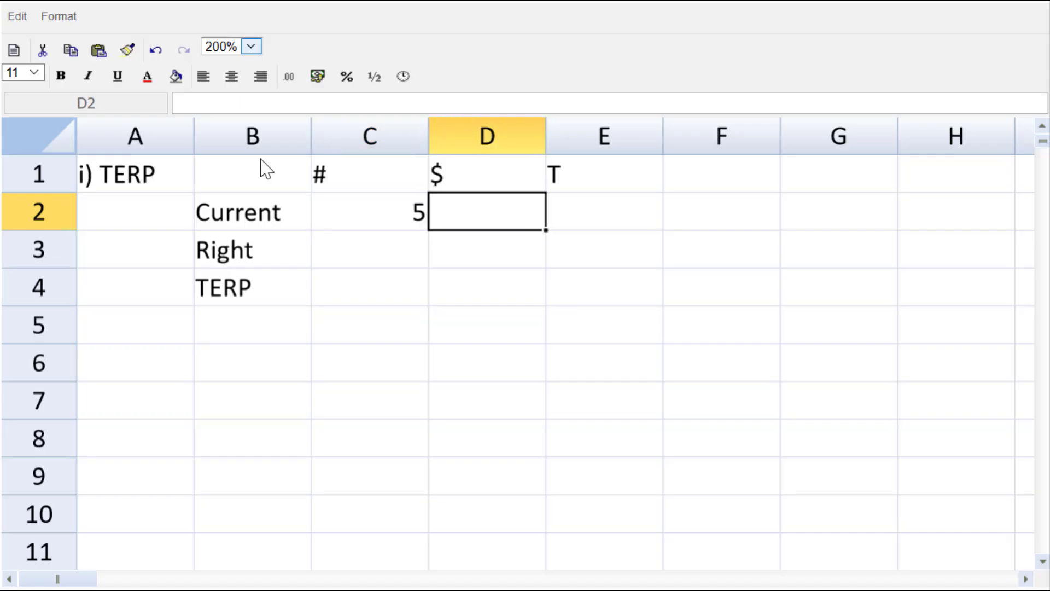
pyautogui.write('5')
pyautogui.press('Return')
pyautogui.press('Left')
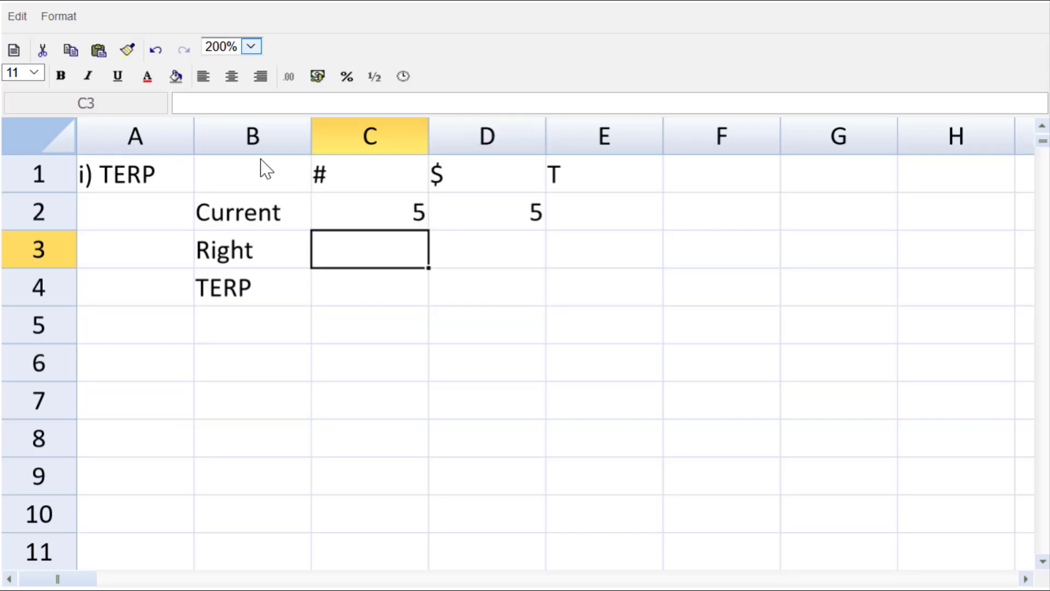
pyautogui.write('1')
pyautogui.press('Right')
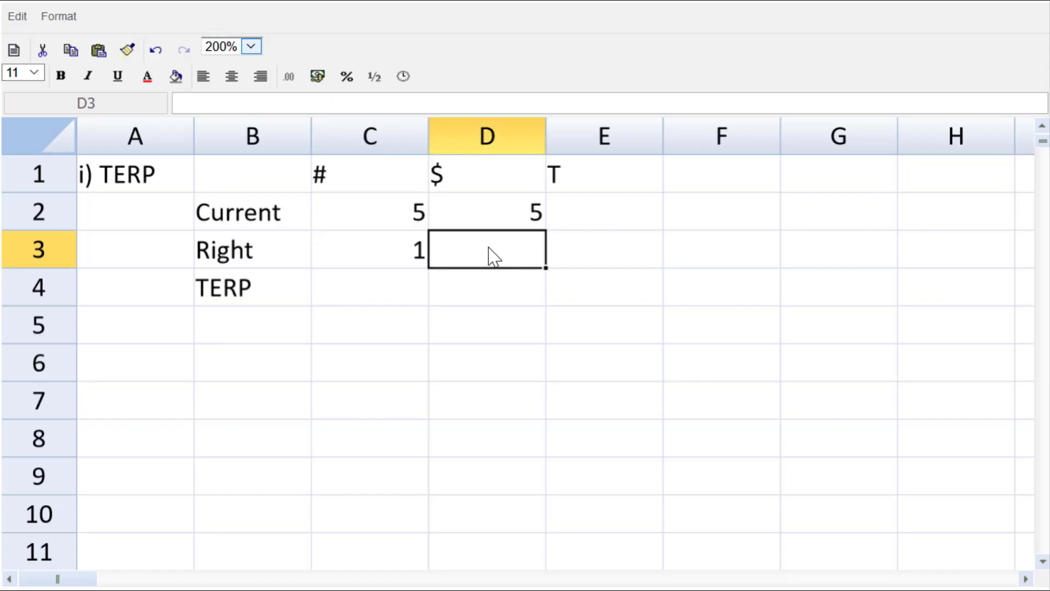
# Price the rights share at 80% of the current price with =D2*0.8, giving 4.
pyautogui.write('=')
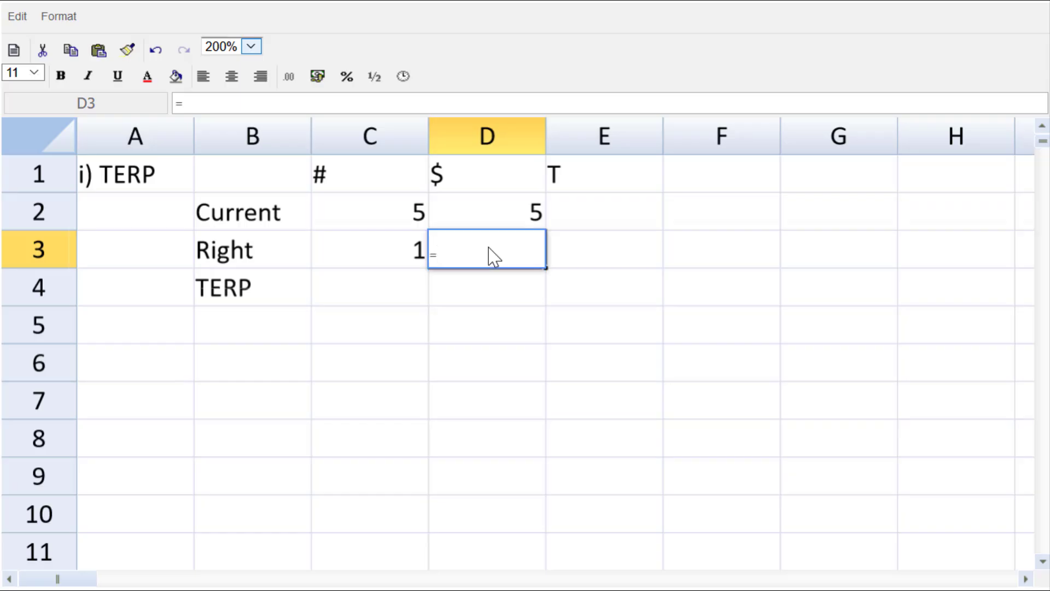
pyautogui.click(509, 222)
pyautogui.write('*')
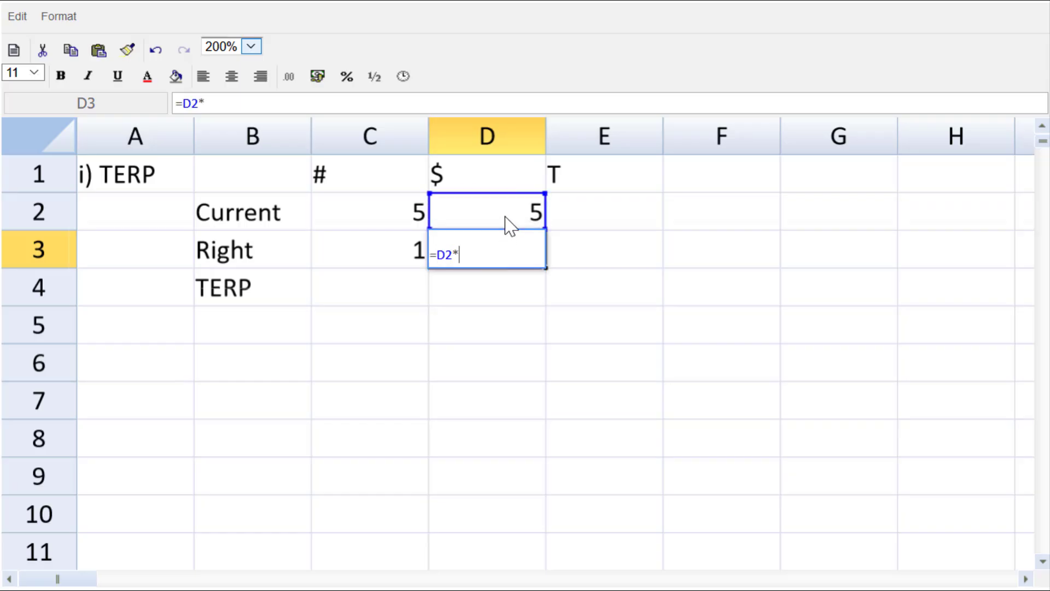
pyautogui.write('0.8')
pyautogui.press('Return')
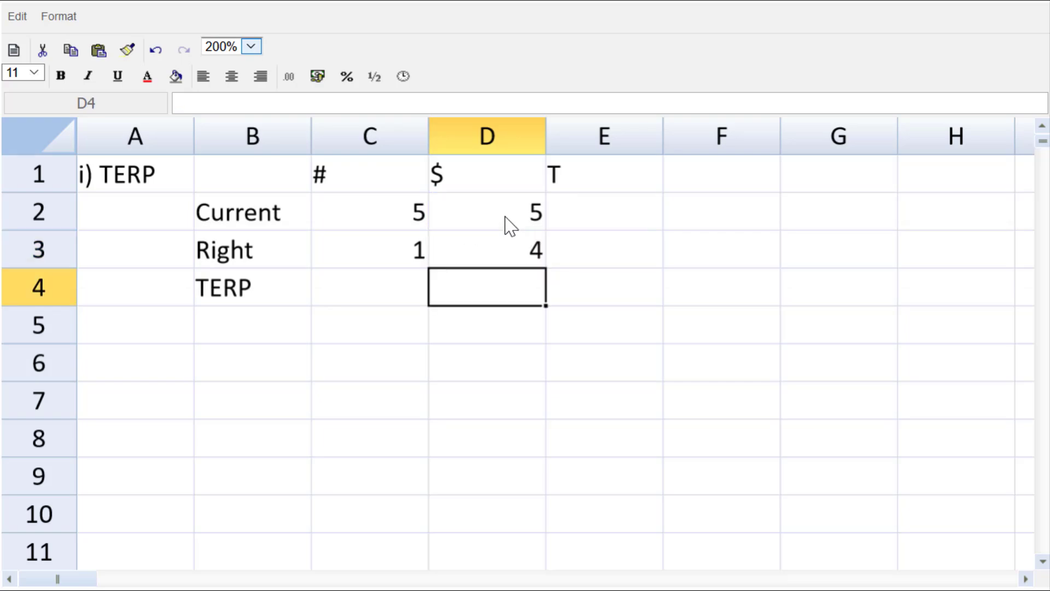
# Calculate total value =C2*D2 in E2 (25) and fill it down to E3 (4).
pyautogui.click(650, 216)
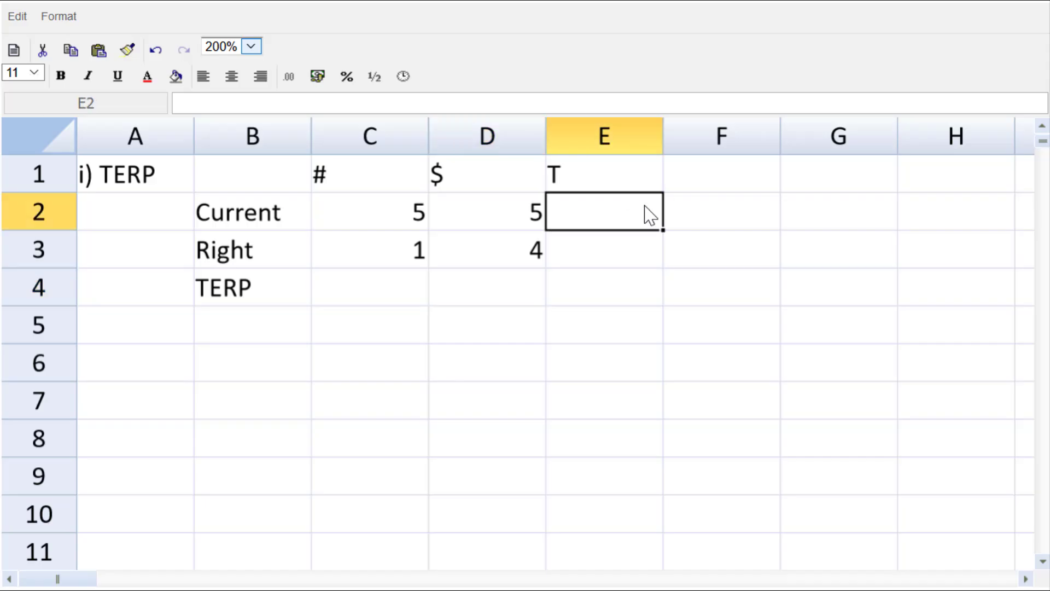
pyautogui.write('=')
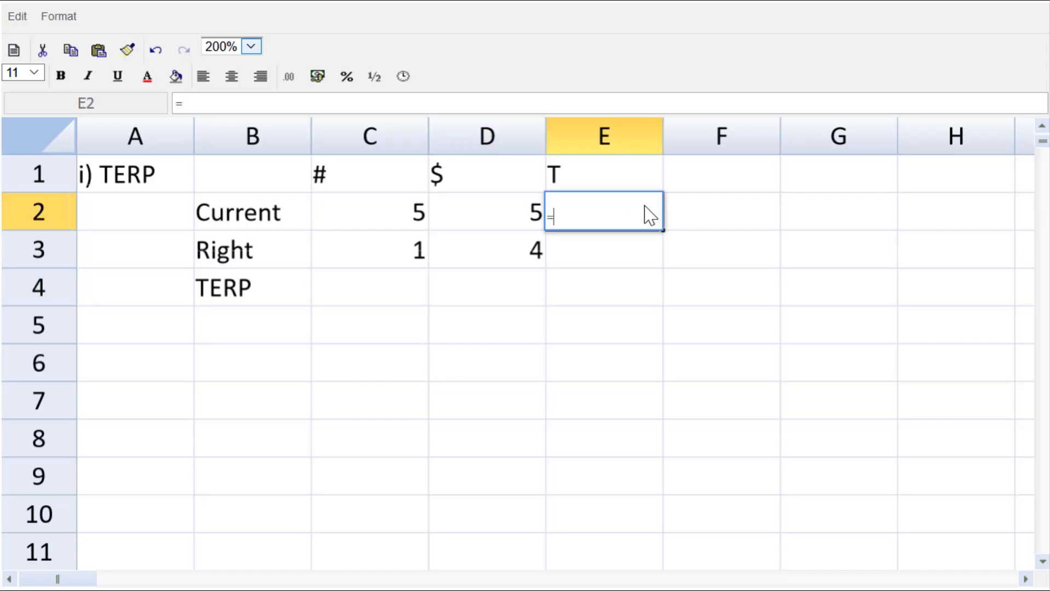
pyautogui.click(372, 219)
pyautogui.write('*')
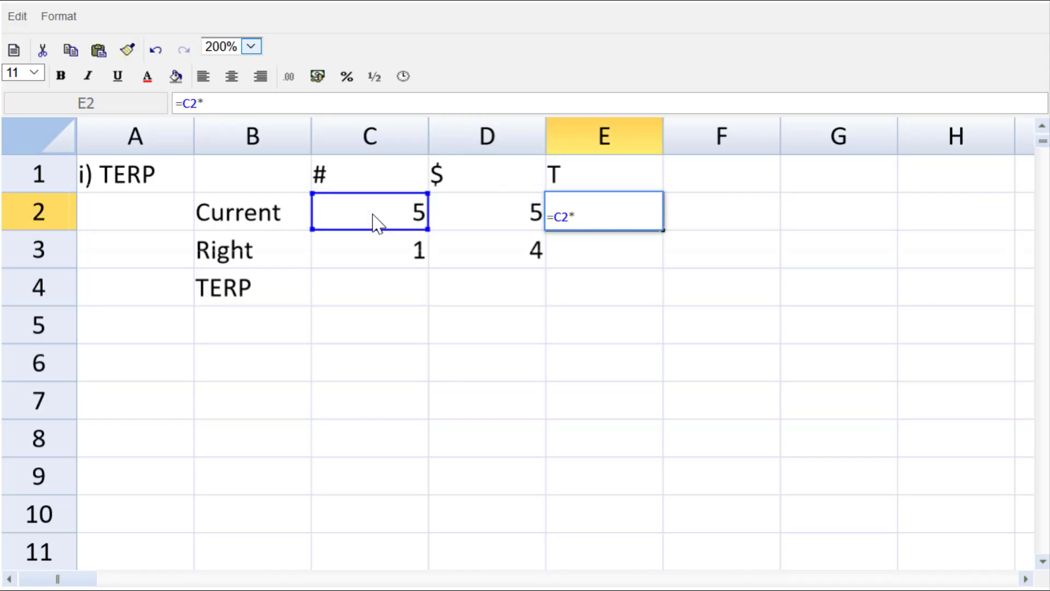
pyautogui.click(496, 220)
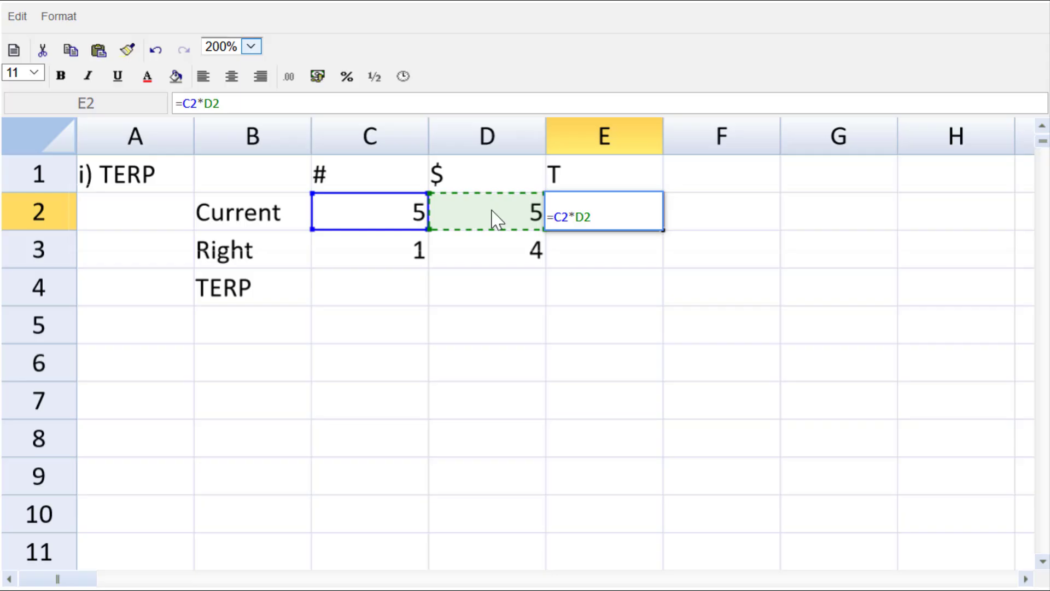
pyautogui.press('Return')
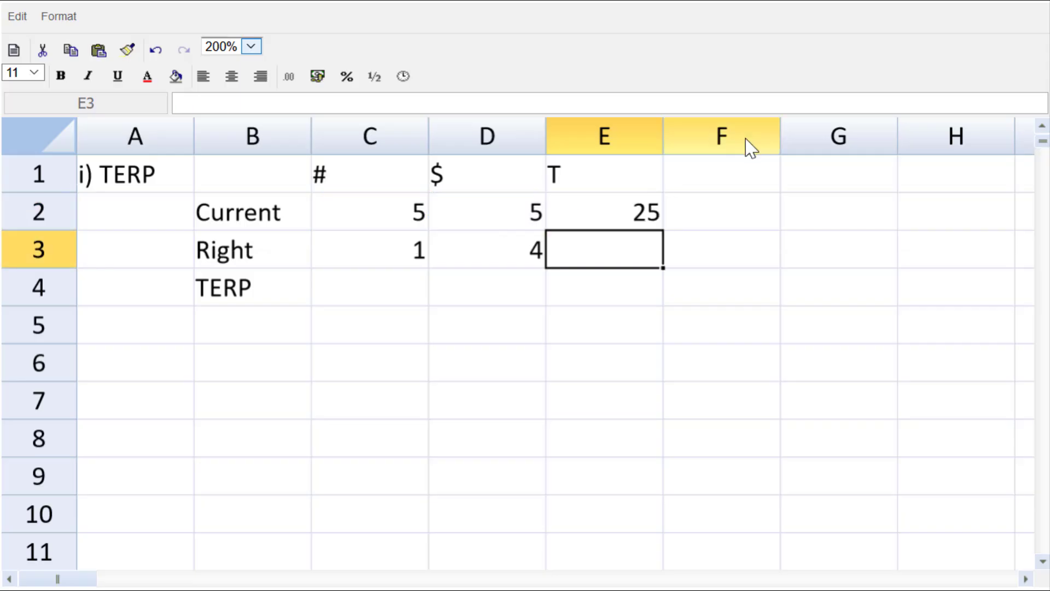
pyautogui.click(659, 215)
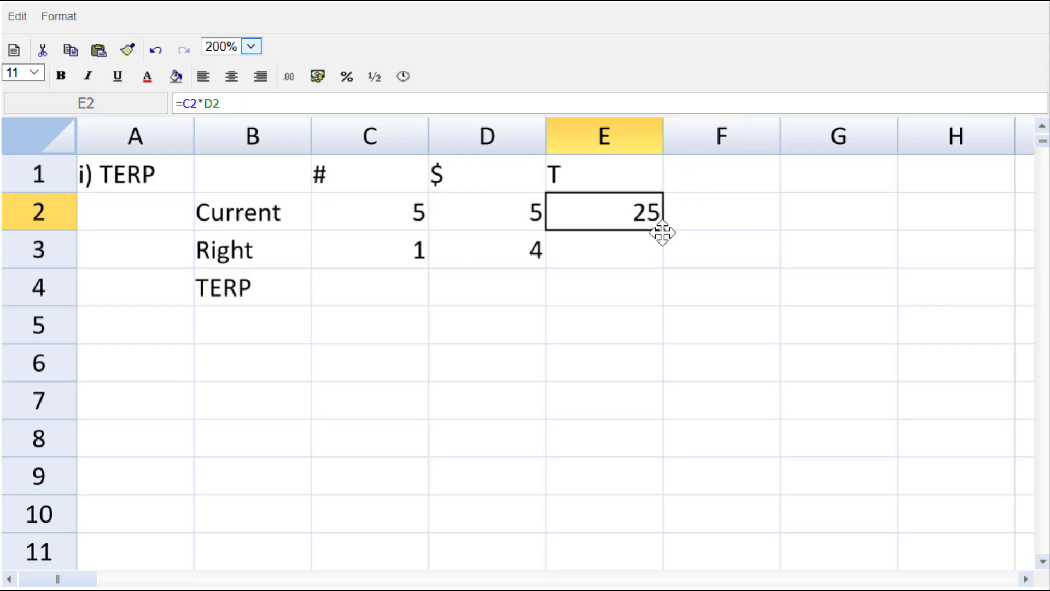
pyautogui.moveTo(663, 229); pyautogui.dragTo(664, 263)
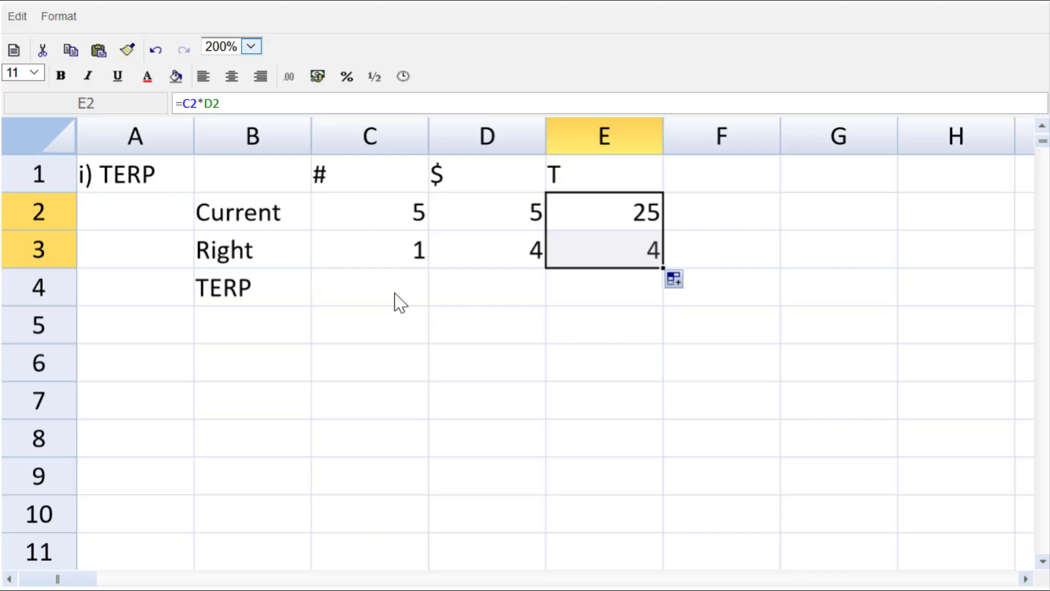
# Put an 'x' in D4 and underline the rights share figure 1 in C3.
pyautogui.click(474, 285)
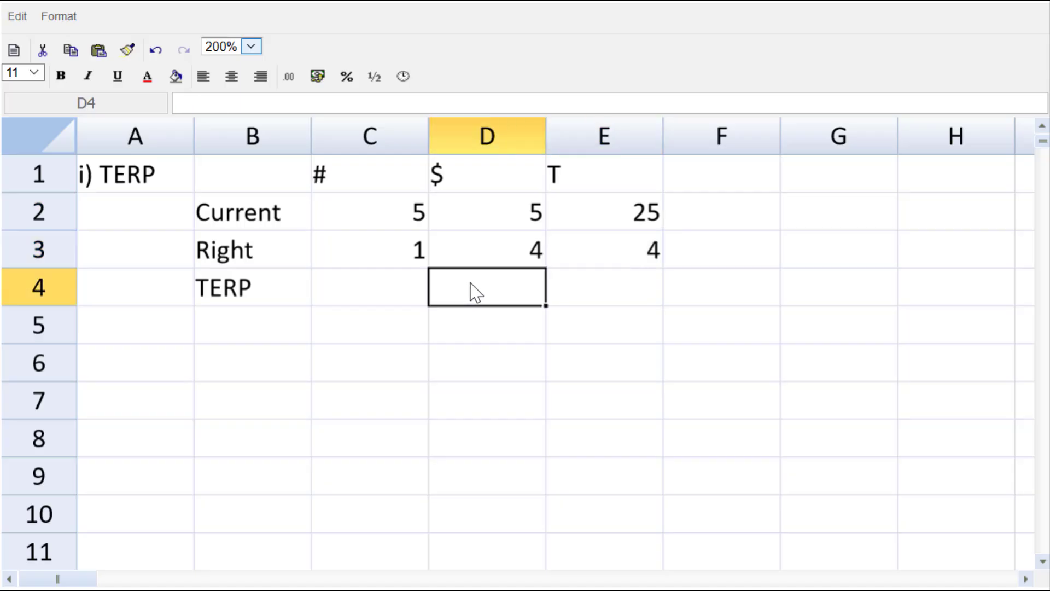
pyautogui.write('x')
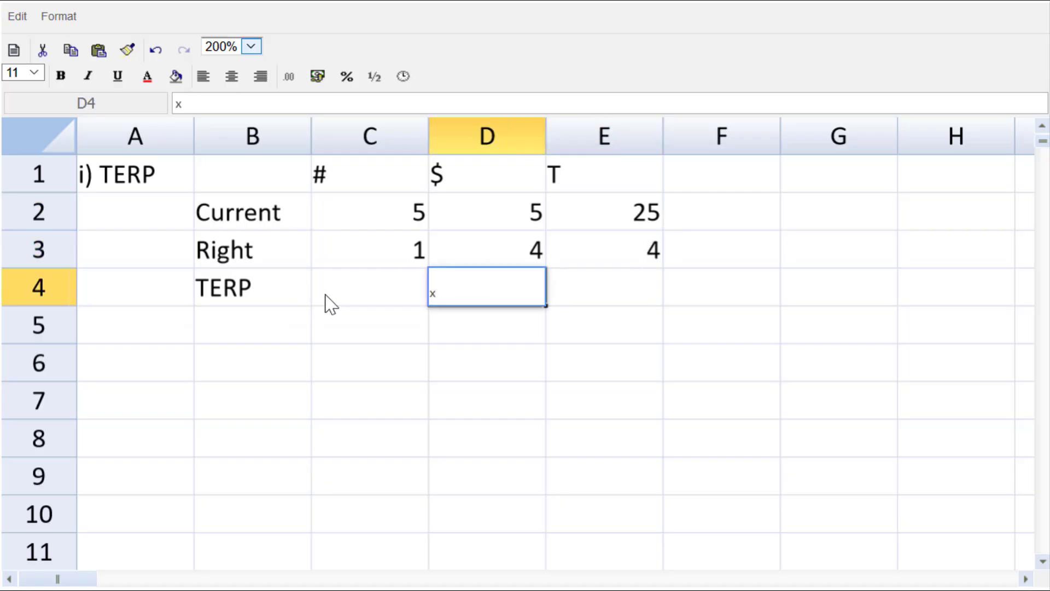
pyautogui.click(301, 300)
pyautogui.click(358, 262)
pyautogui.hotkey('ctrl', 'u')
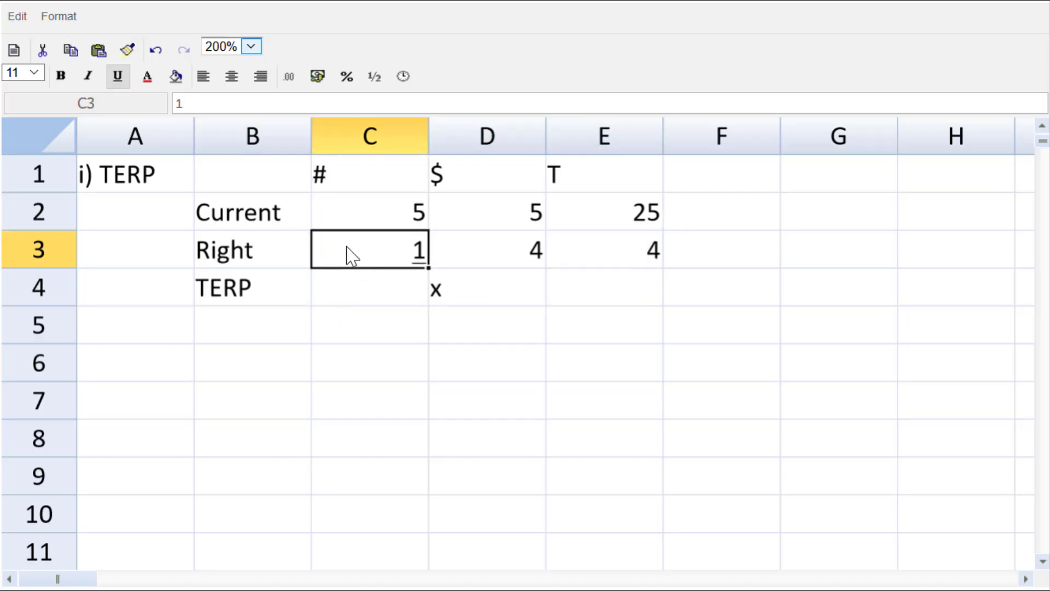
# Total shares with =SUM(C2:C3) in C4, copy it to E4 (29), and underline E3.
pyautogui.click(377, 289)
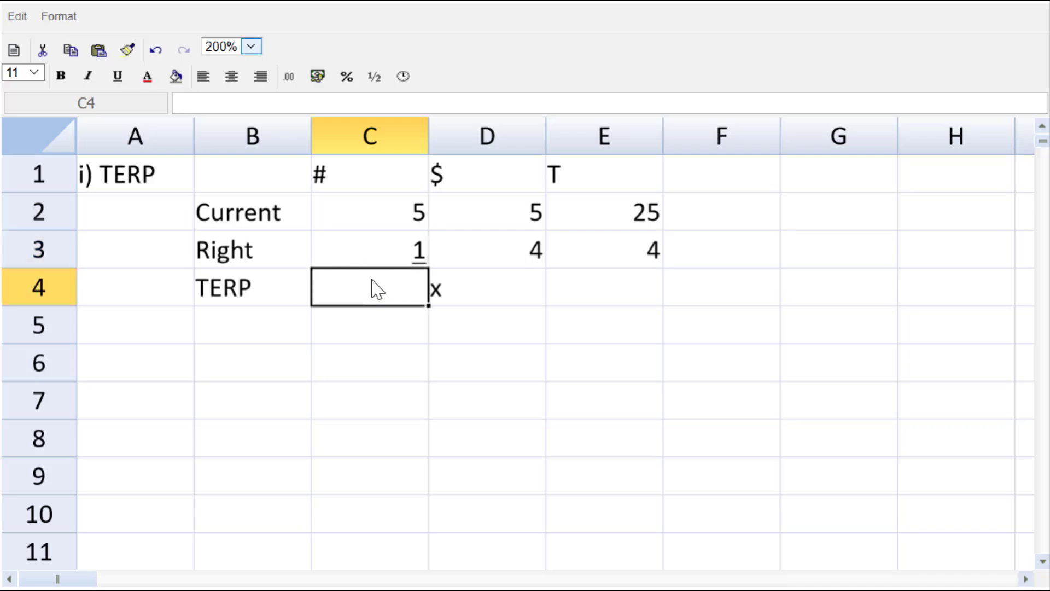
pyautogui.write('=sum(')
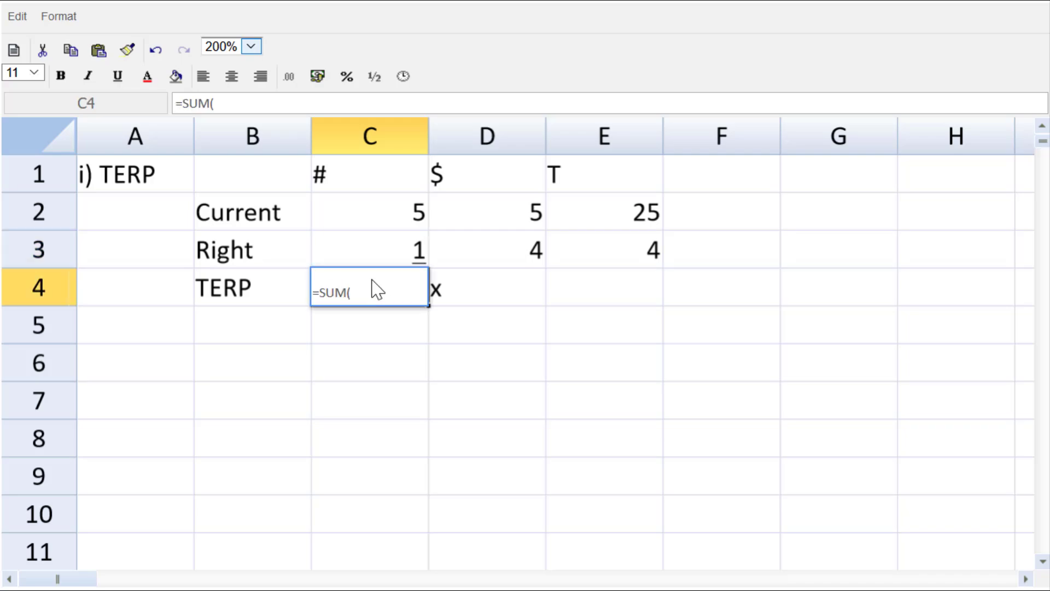
pyautogui.moveTo(386, 223); pyautogui.dragTo(392, 253)
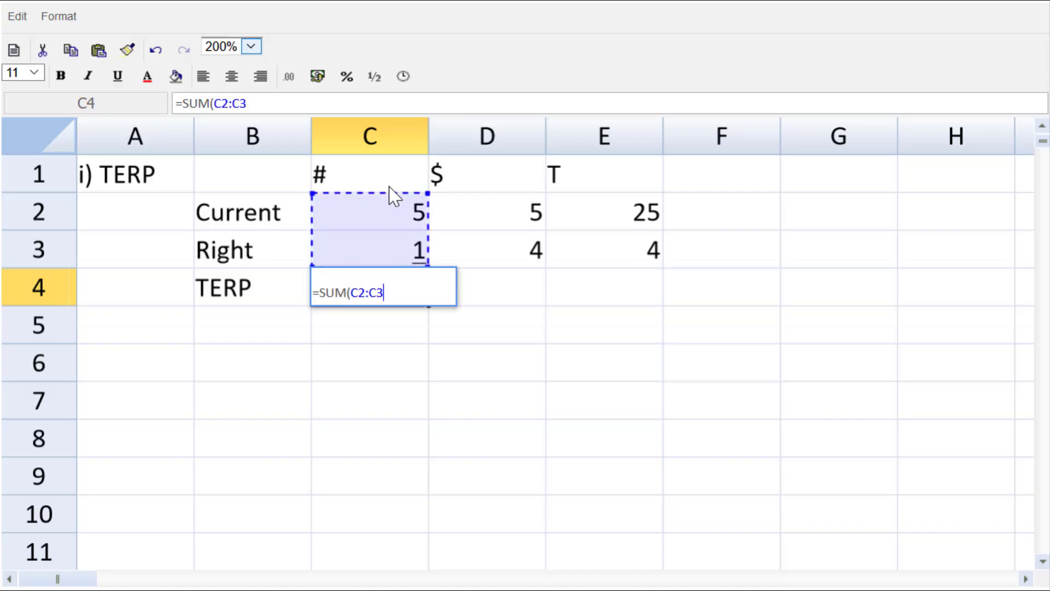
pyautogui.write(')')
pyautogui.press('Return')
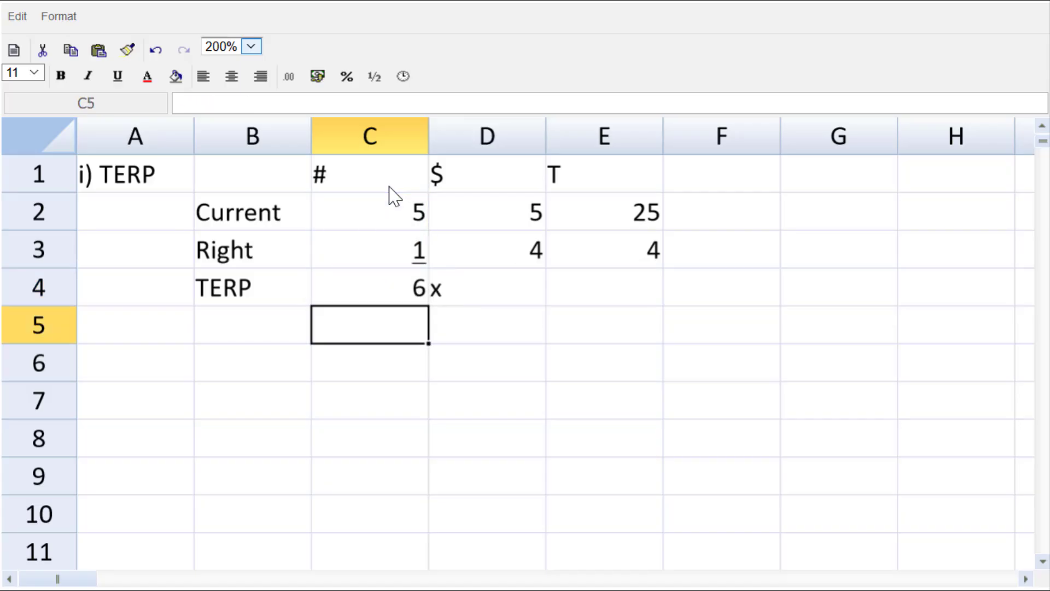
pyautogui.click(389, 286)
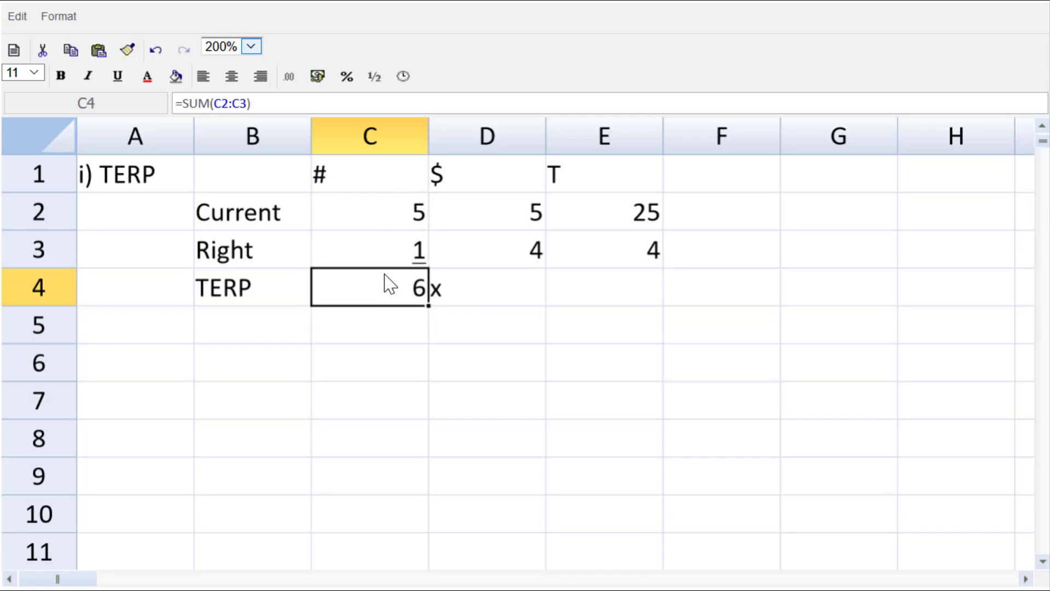
pyautogui.hotkey('ctrl', 'c')
pyautogui.click(604, 292)
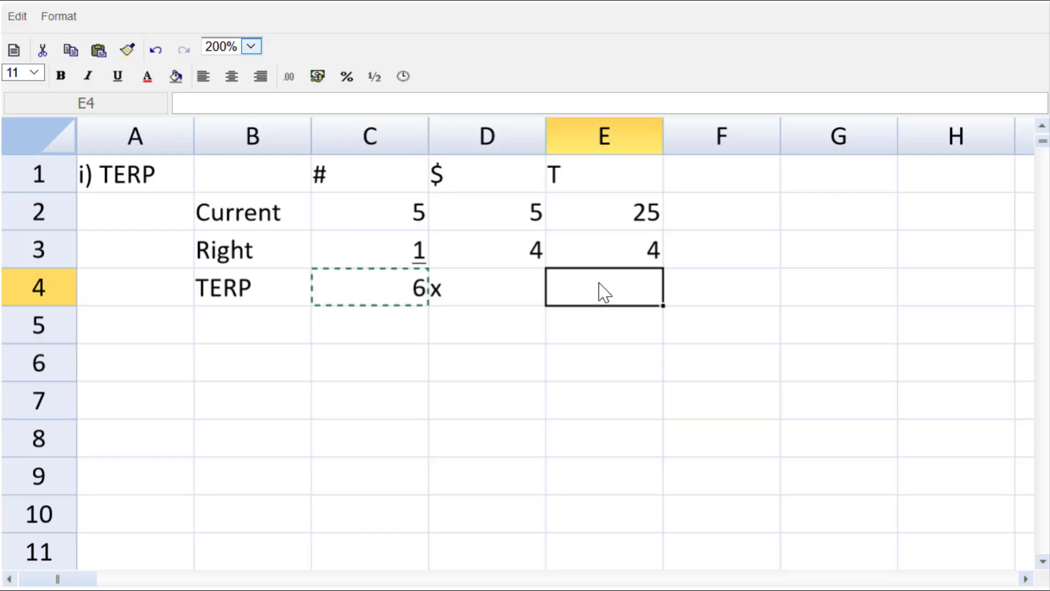
pyautogui.hotkey('ctrl', 'v')
pyautogui.click(604, 262)
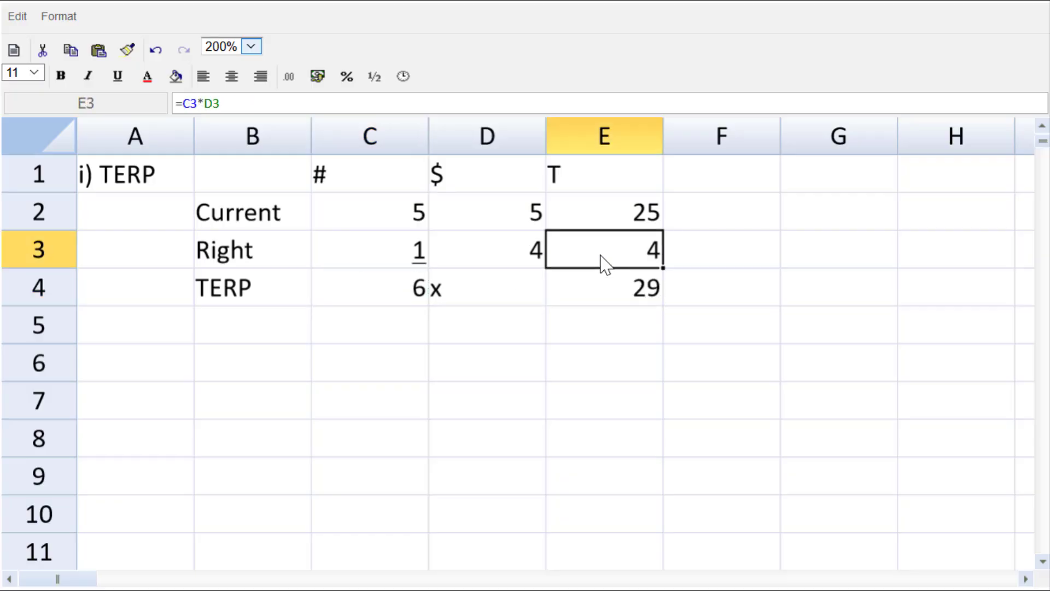
pyautogui.hotkey('ctrl', 'u')
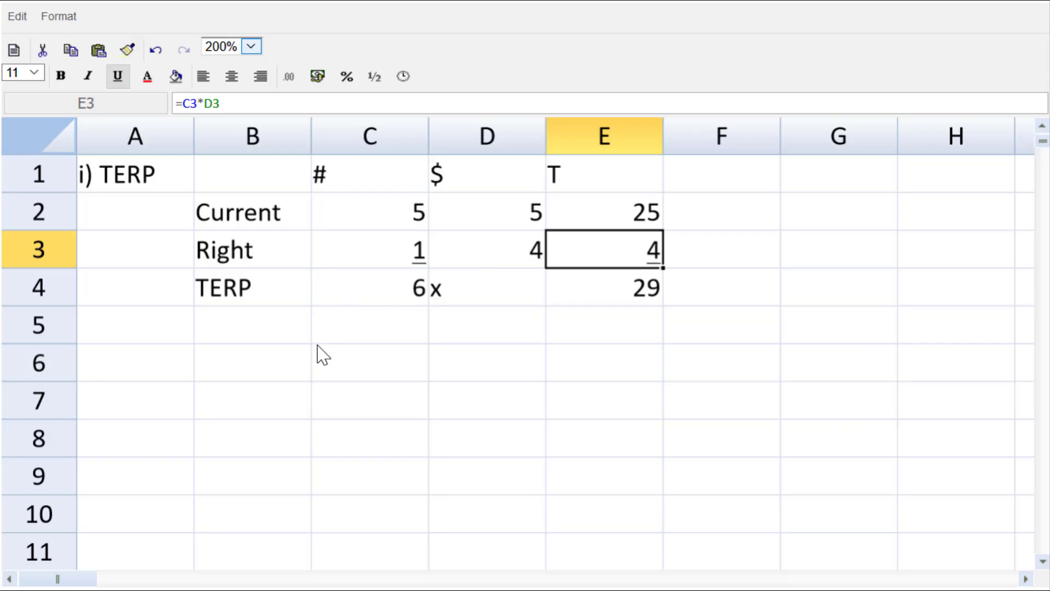
# Label C6 'TERP' and calculate =E4/C4 in D6, giving 4.833333.
pyautogui.click(346, 366)
pyautogui.write('Ter')
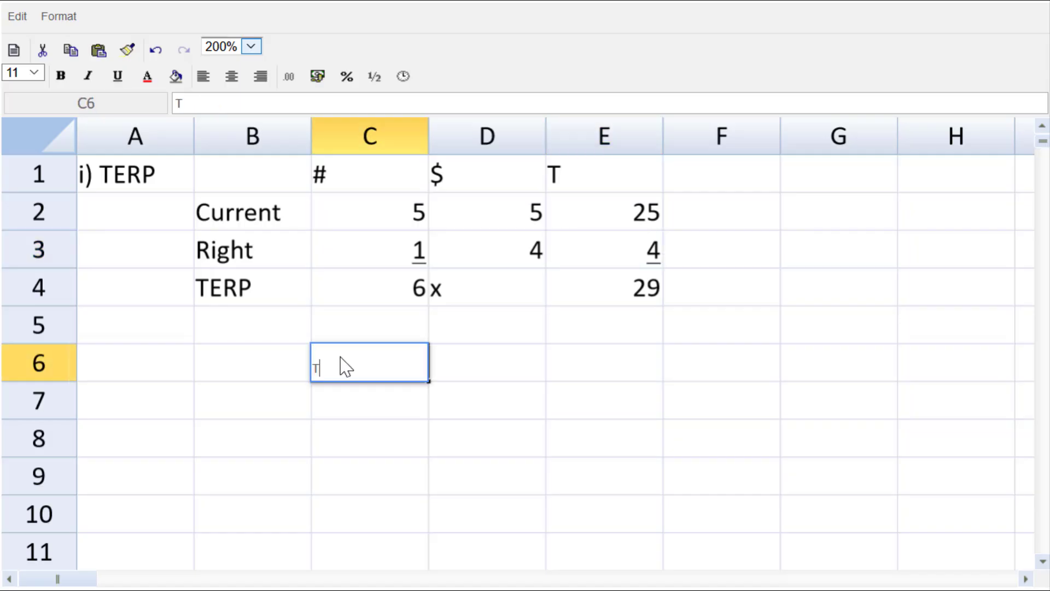
pyautogui.press('BackSpace')
pyautogui.press('BackSpace')
pyautogui.write('ERP')
pyautogui.press('Tab')
pyautogui.write('=')
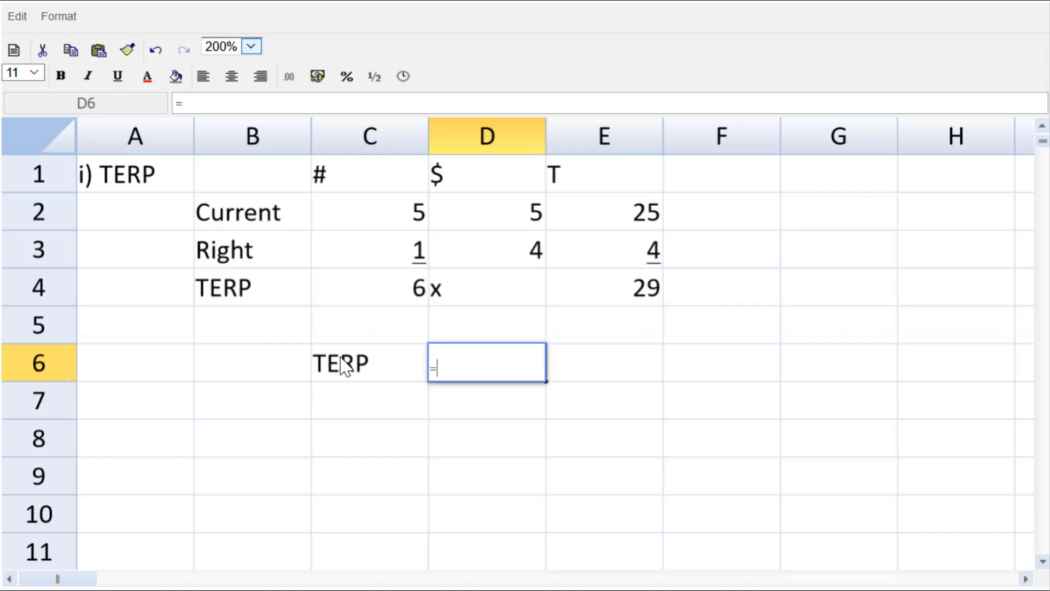
pyautogui.click(639, 299)
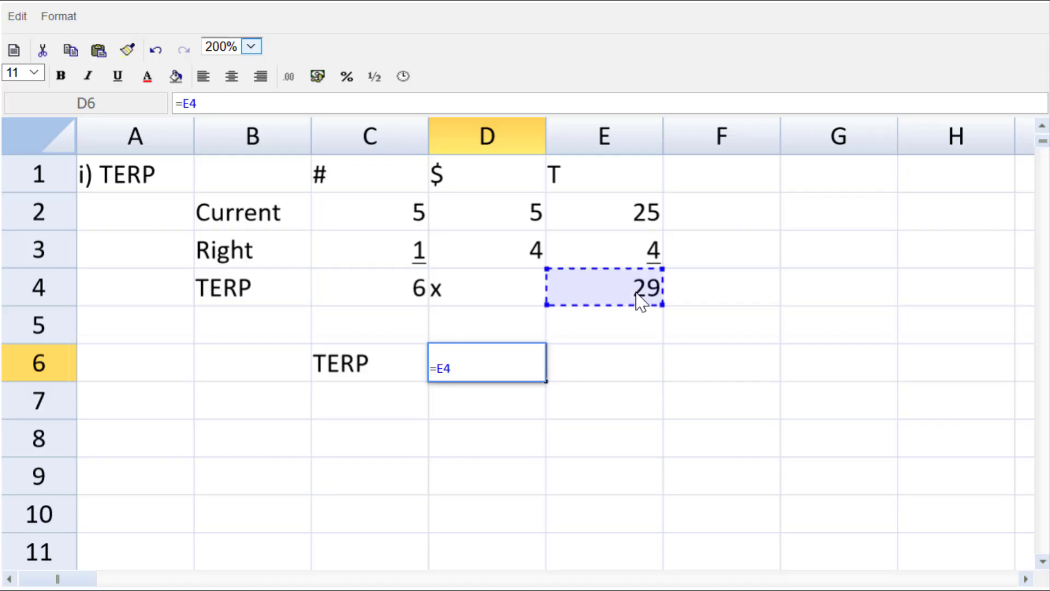
pyautogui.write('/')
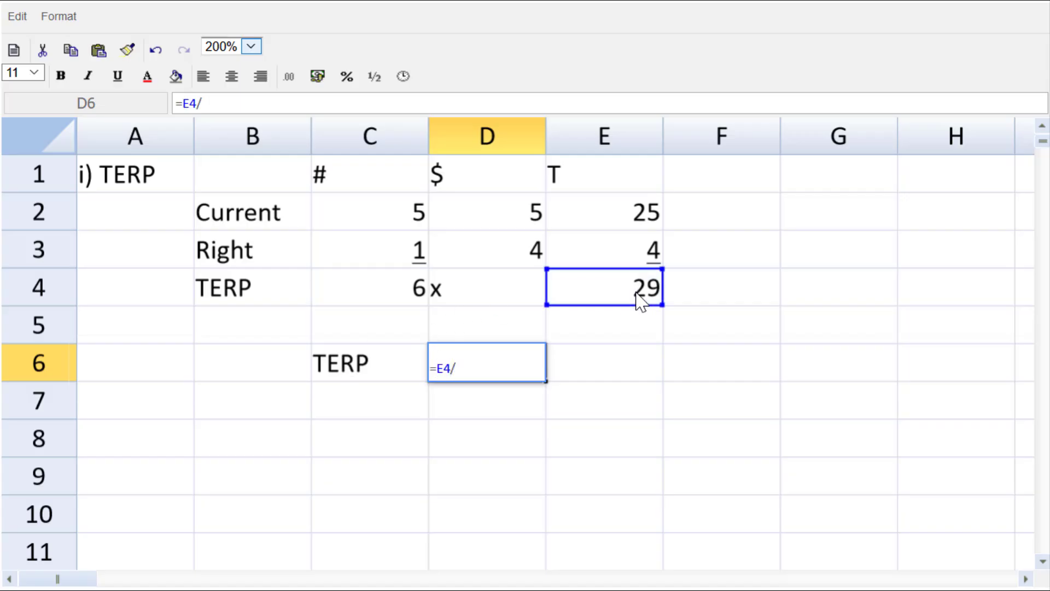
pyautogui.click(417, 289)
pyautogui.press('Return')
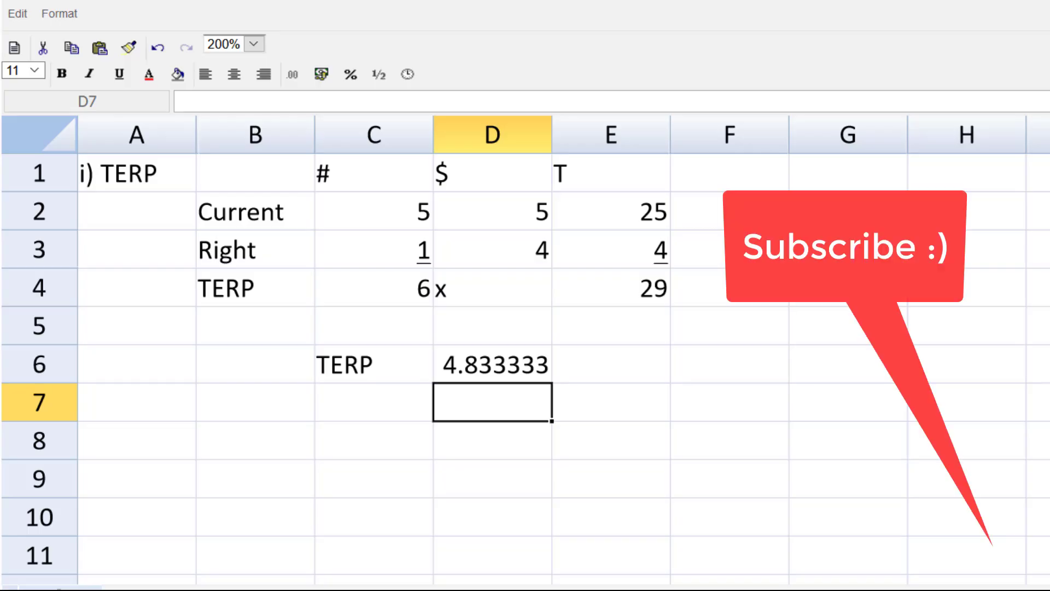
# Title A8 'ii & iii) revised EPS' and add column headings Equity and Debit in row 9.
pyautogui.click(144, 438)
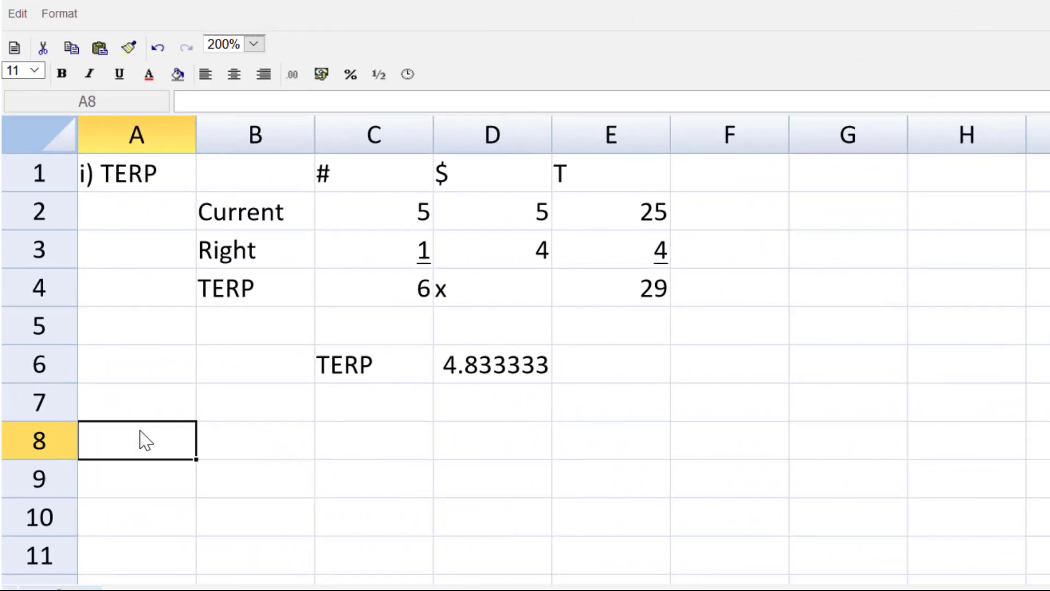
pyautogui.write('ii & ii')
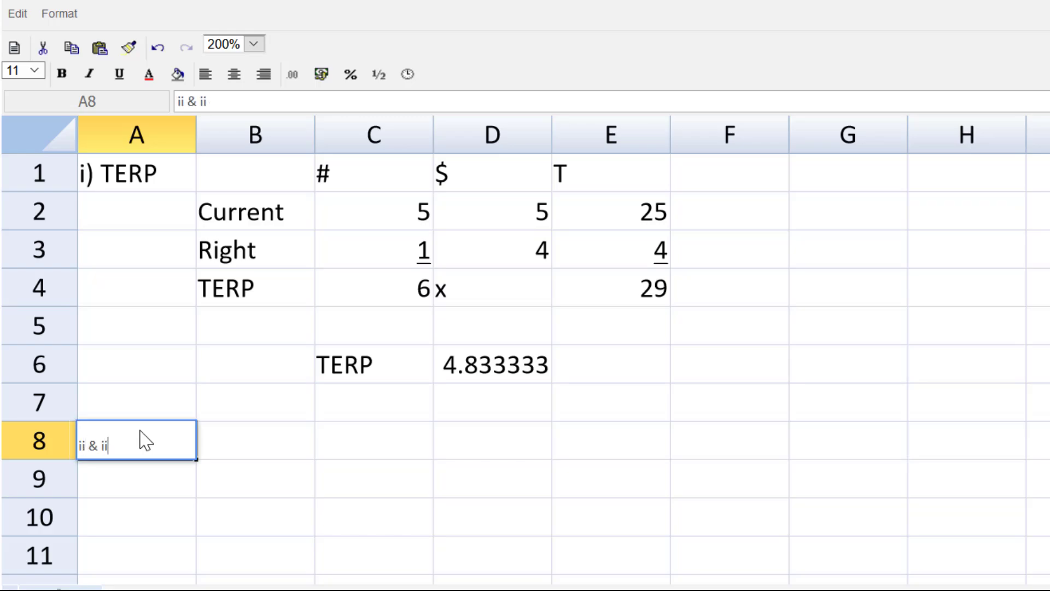
pyautogui.write('i) revised EPS')
pyautogui.press('Return')
pyautogui.press('Right')
pyautogui.press('Right')
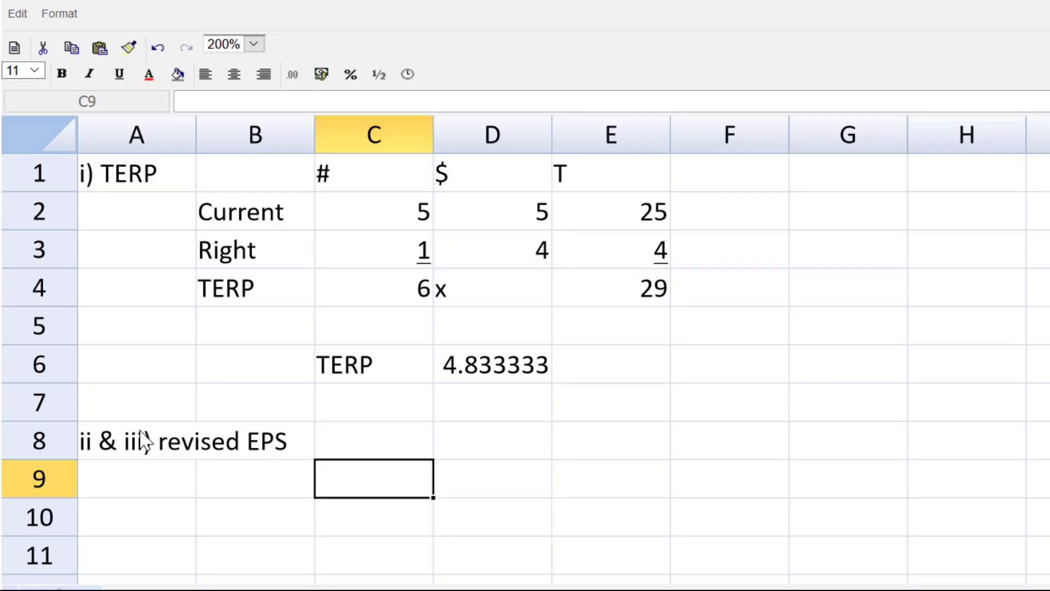
pyautogui.write('Equity')
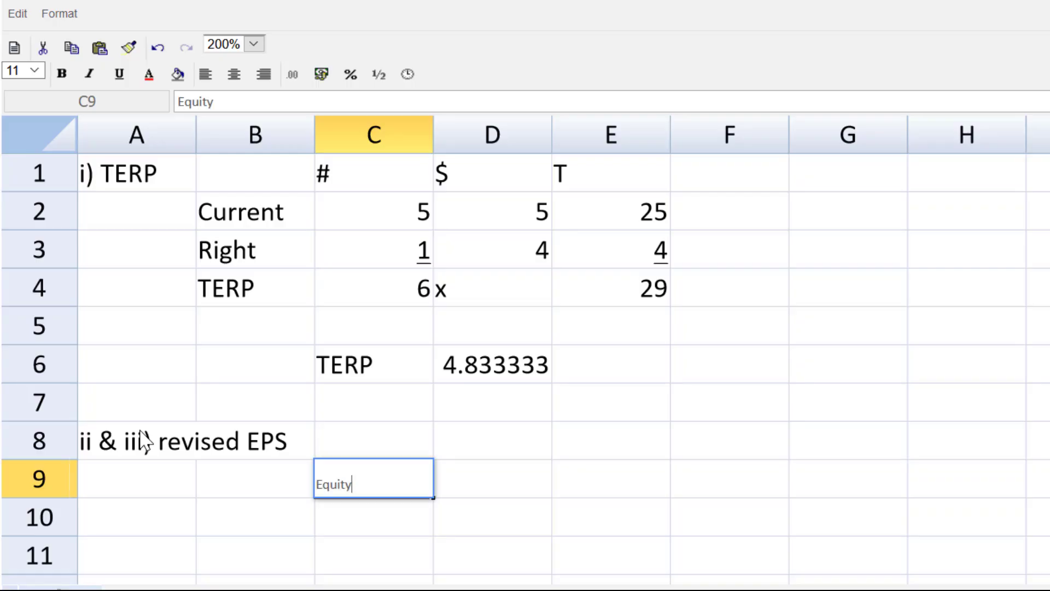
pyautogui.press('Tab')
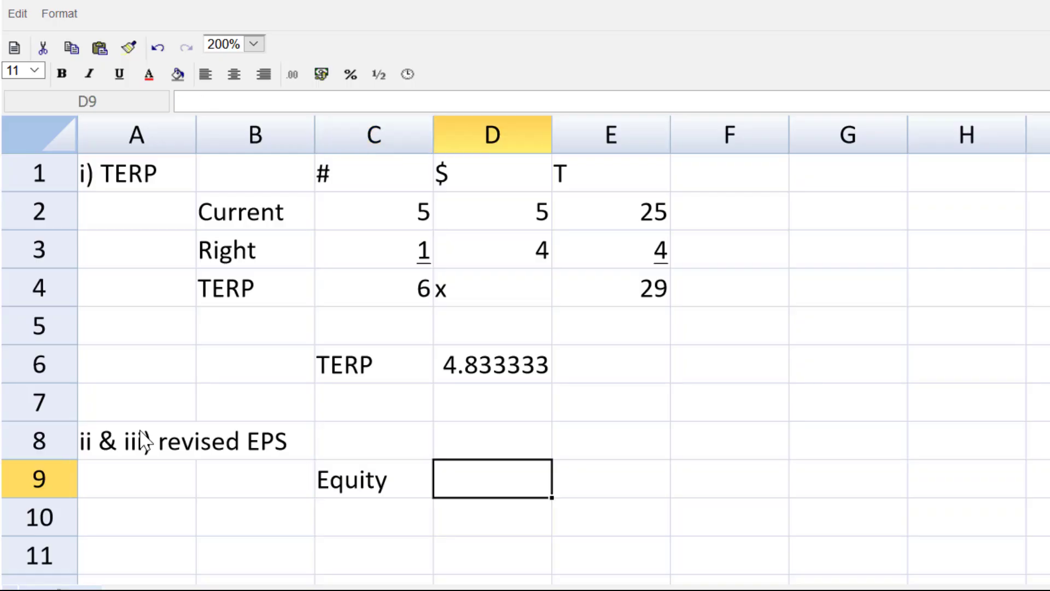
pyautogui.write('Debit')
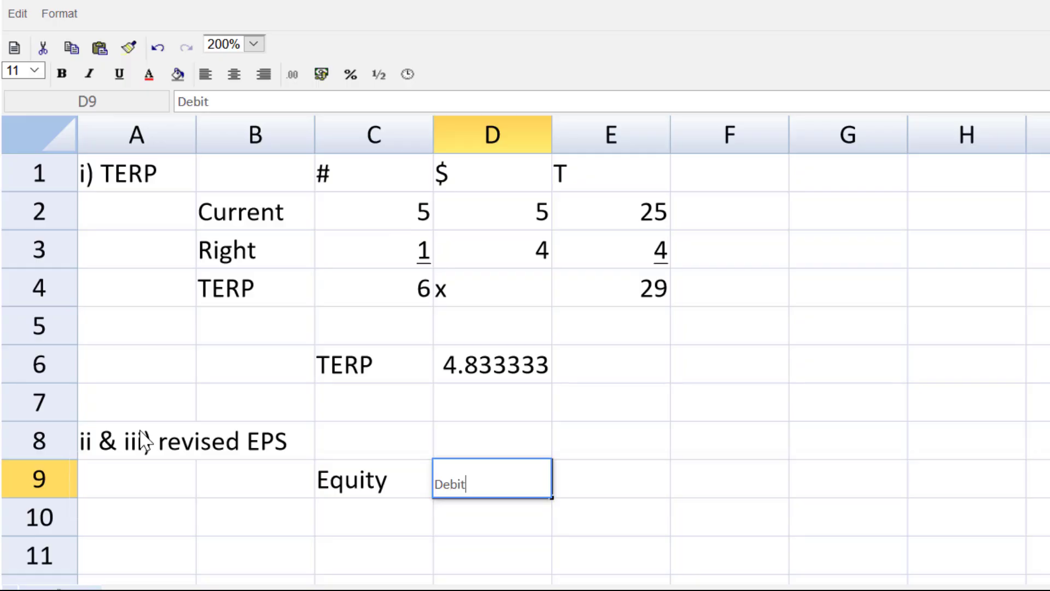
# Add row labels PBIT and Finance costs in B10:B11.
pyautogui.press('Return')
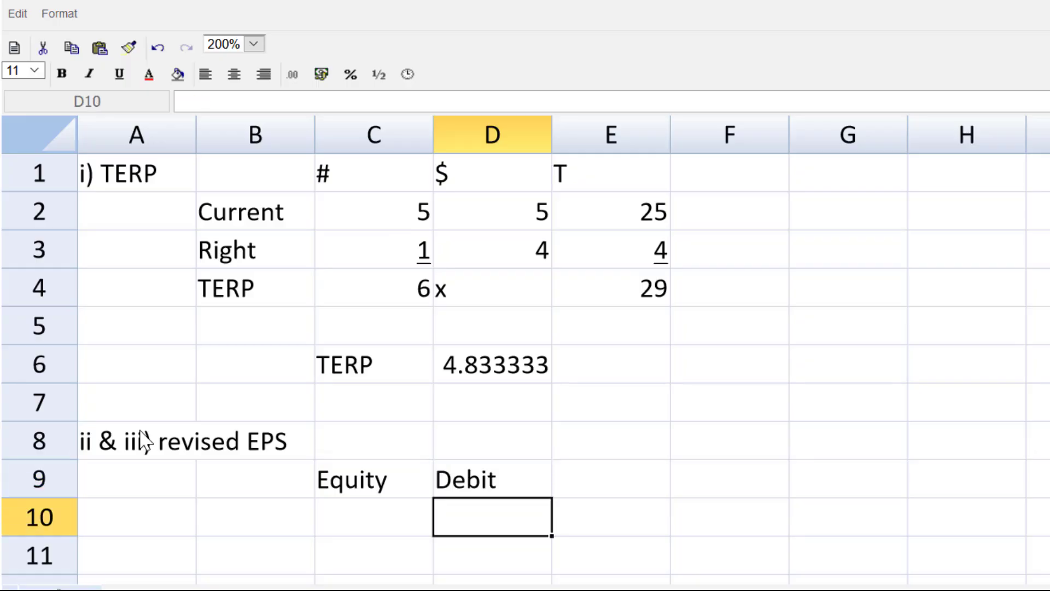
pyautogui.press('Down')
pyautogui.press('Left')
pyautogui.press('Down')
pyautogui.press('Down')
pyautogui.press('Down')
pyautogui.press('Down')
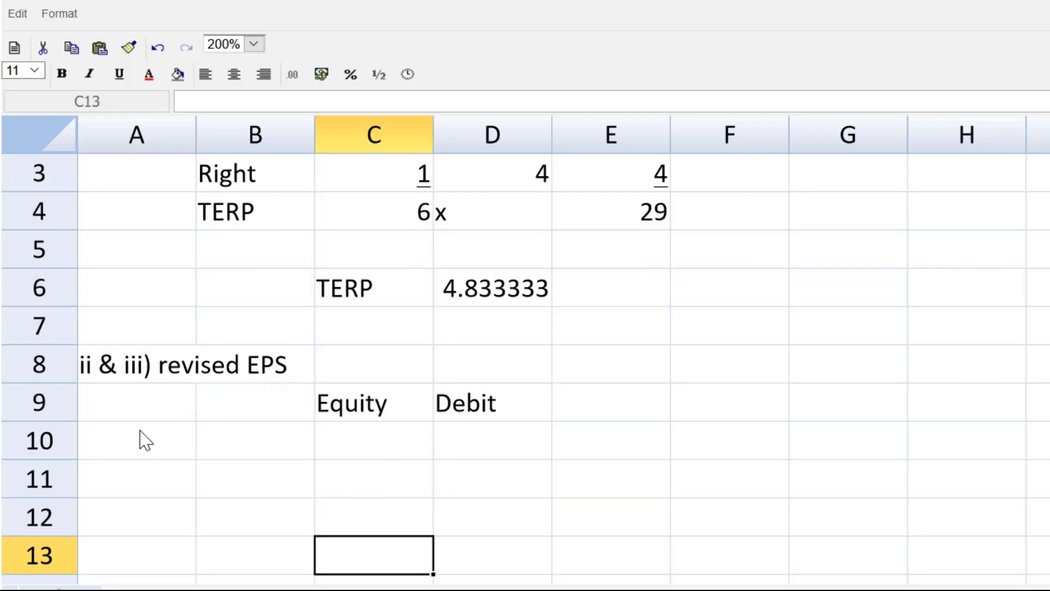
pyautogui.press('Left')
pyautogui.press('Up')
pyautogui.press('Up')
pyautogui.press('Up')
pyautogui.press('Up')
pyautogui.press('Up')
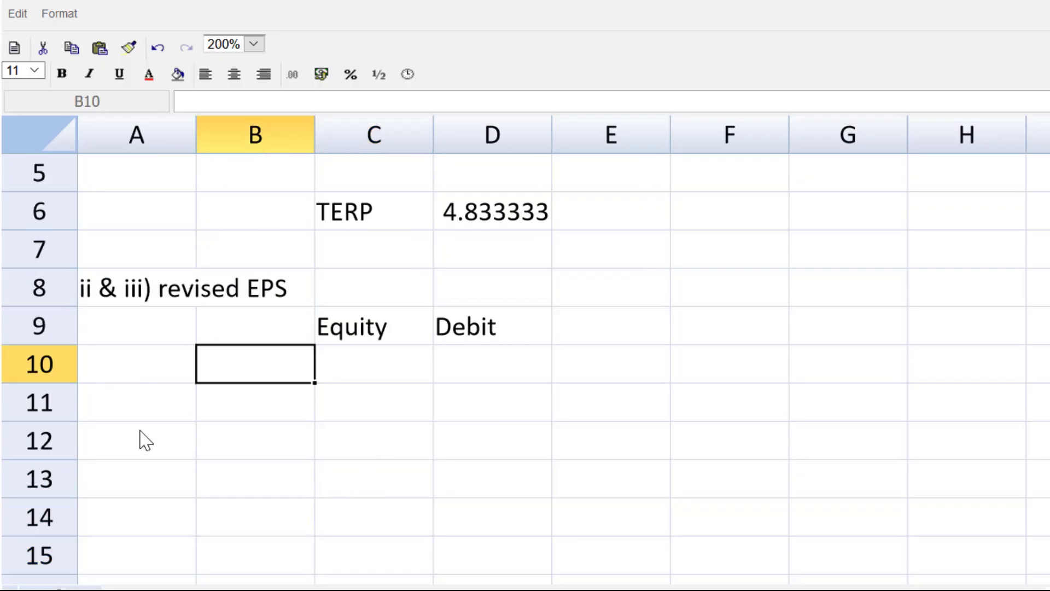
pyautogui.write('PBIT')
pyautogui.press('Return')
pyautogui.press('Down')
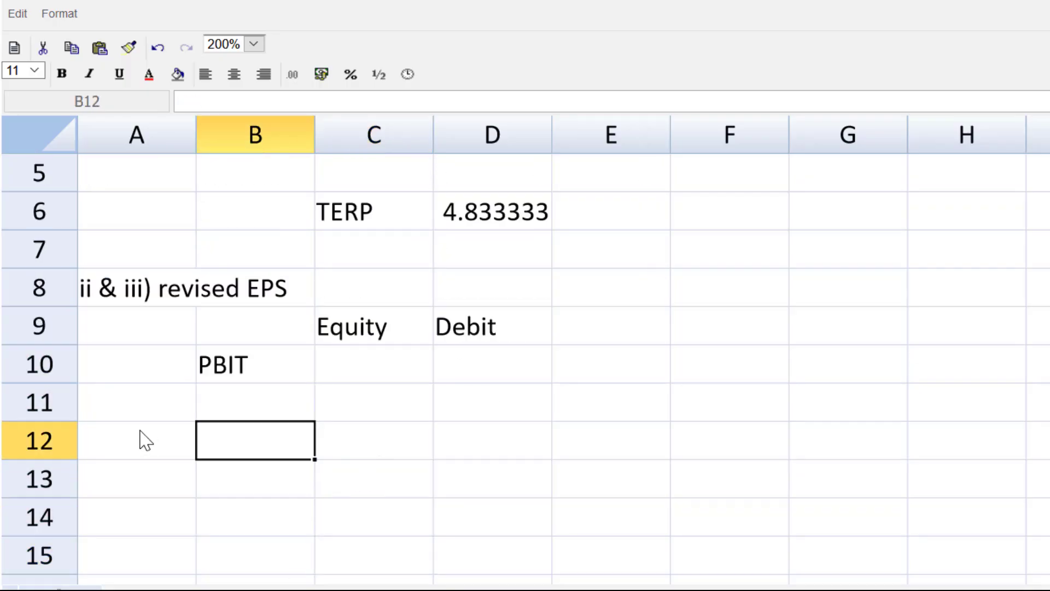
pyautogui.press('Down')
pyautogui.press('Down')
pyautogui.press('Down')
pyautogui.press('Down')
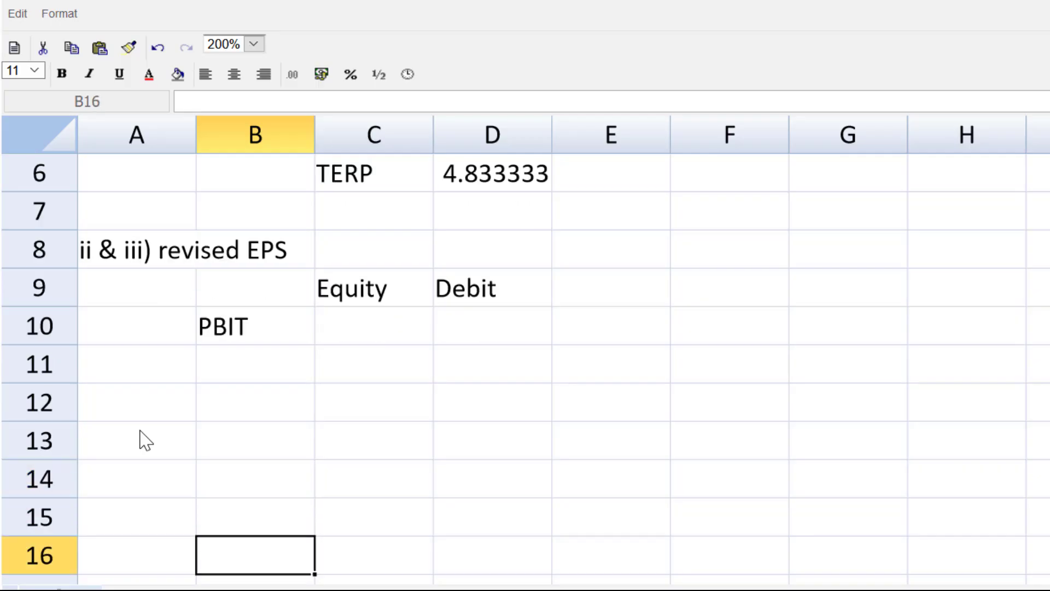
pyautogui.press('Down')
pyautogui.press('Up')
pyautogui.press('Up')
pyautogui.press('Up')
pyautogui.press('Up')
pyautogui.press('Up')
pyautogui.press('Up')
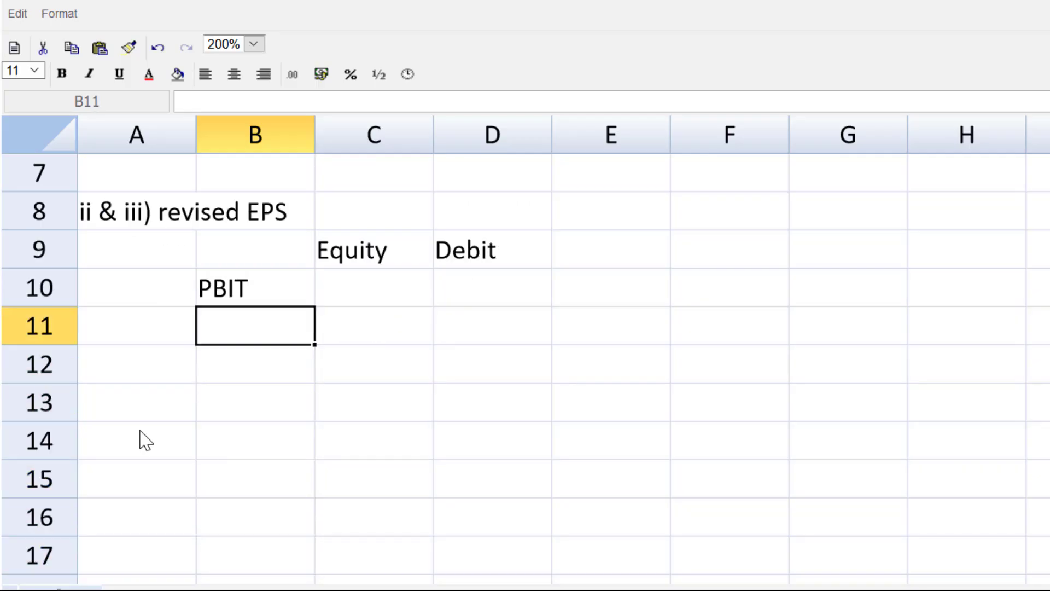
pyautogui.write('Fina')
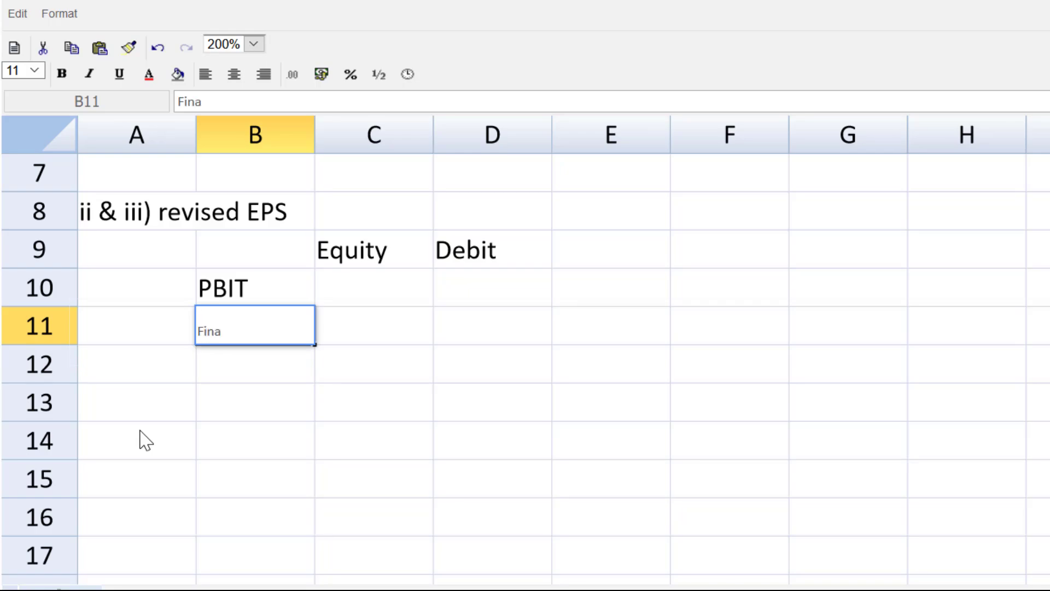
pyautogui.write('nce costs')
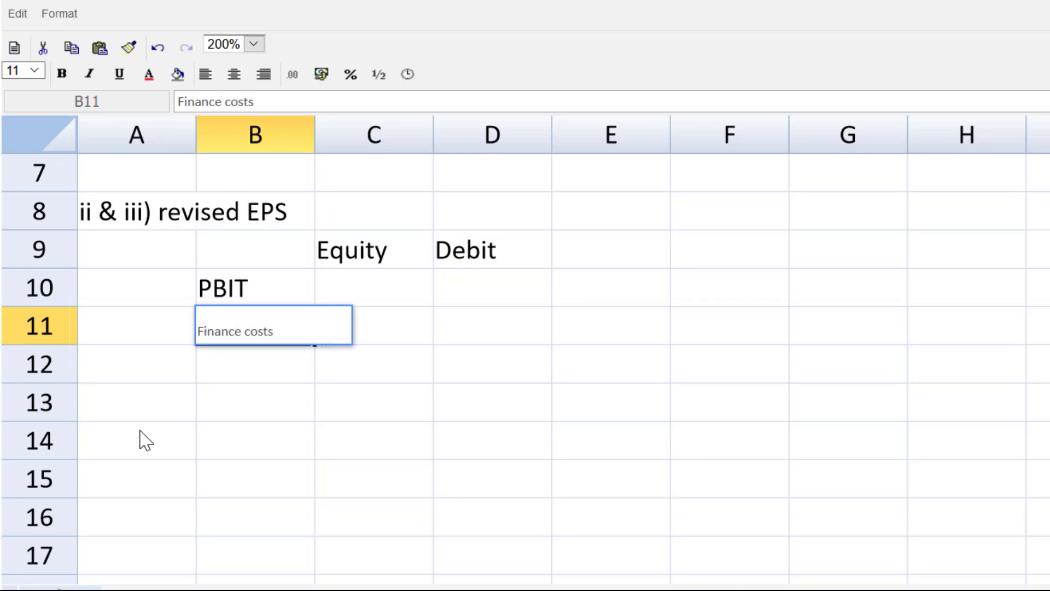
pyautogui.press('Return')
# Add row labels PBT, Tax, PAT, # Shares and EPS down to B16.
pyautogui.write('PBT')
pyautogui.press('Return')
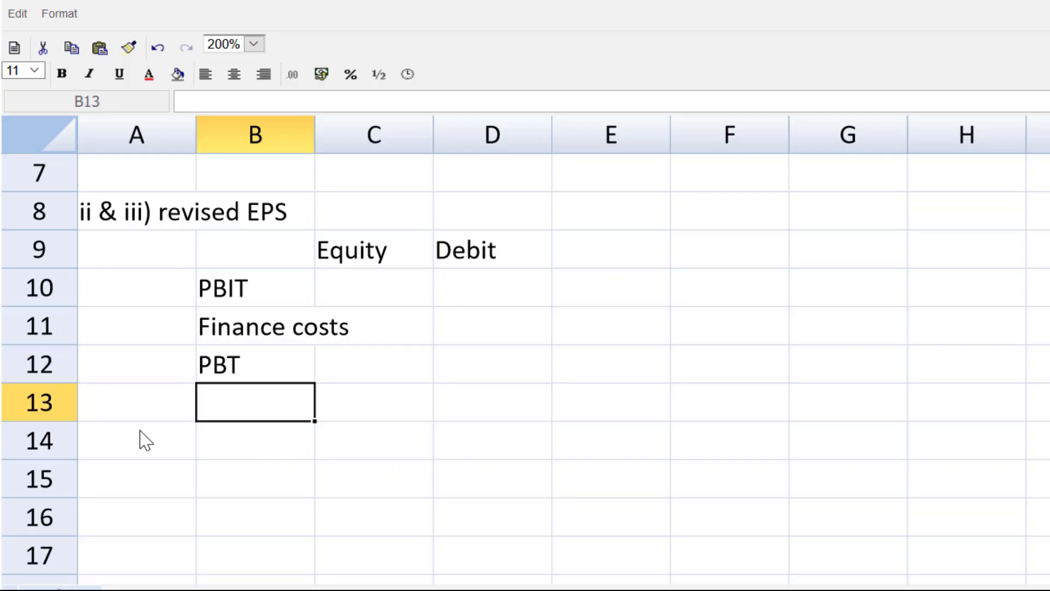
pyautogui.write('Tax')
pyautogui.press('Return')
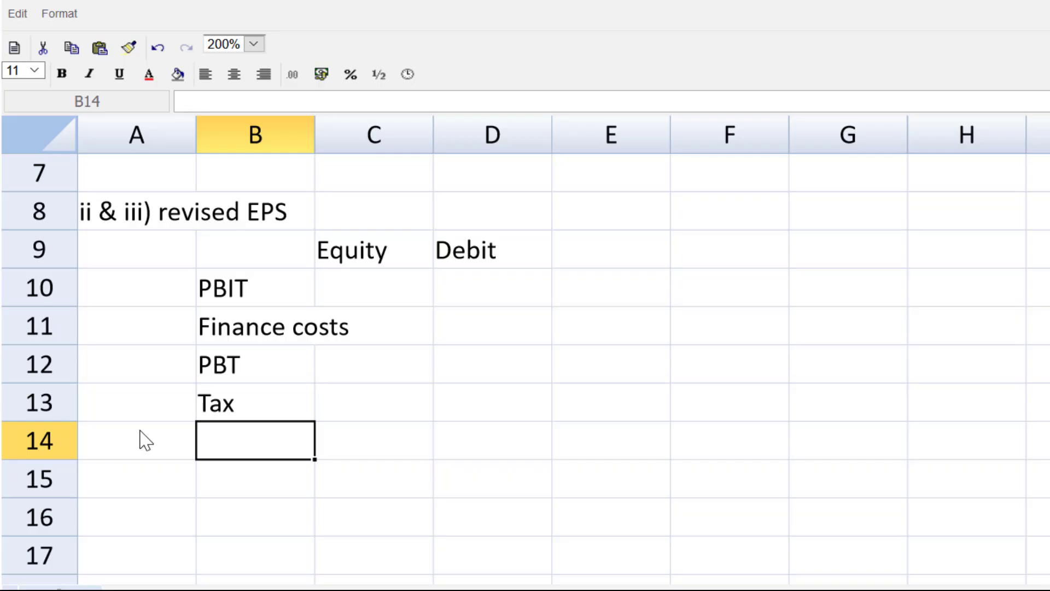
pyautogui.write('PAT')
pyautogui.press('Return')
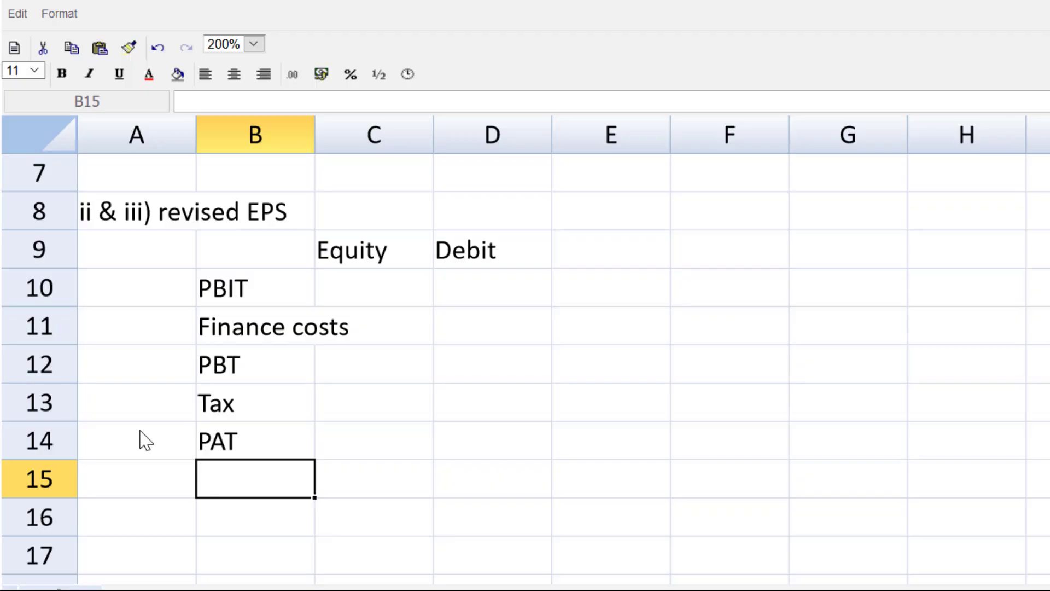
pyautogui.write('#')
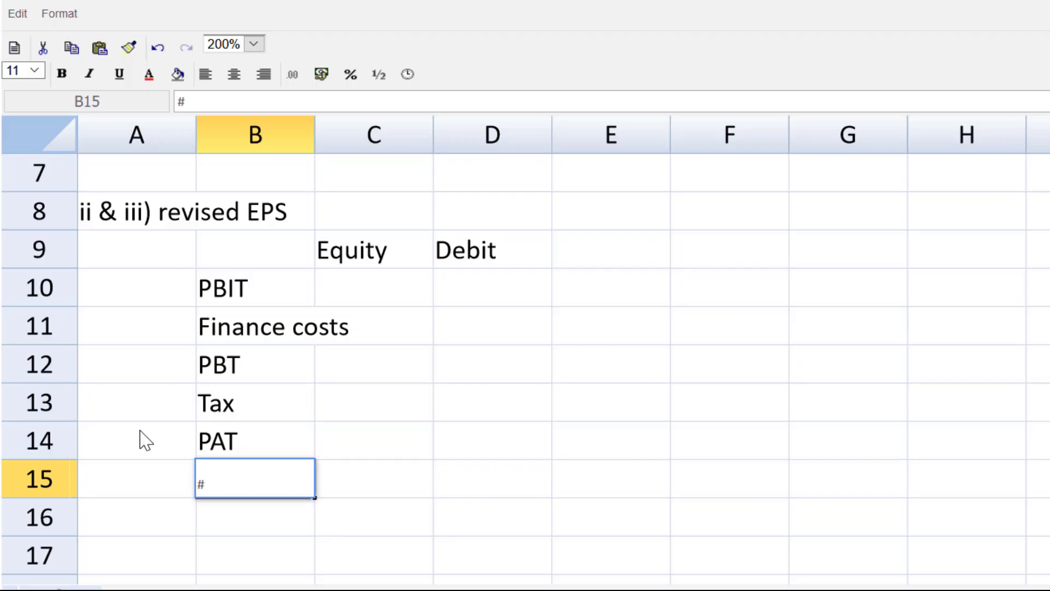
pyautogui.write(' Shares')
pyautogui.press('Return')
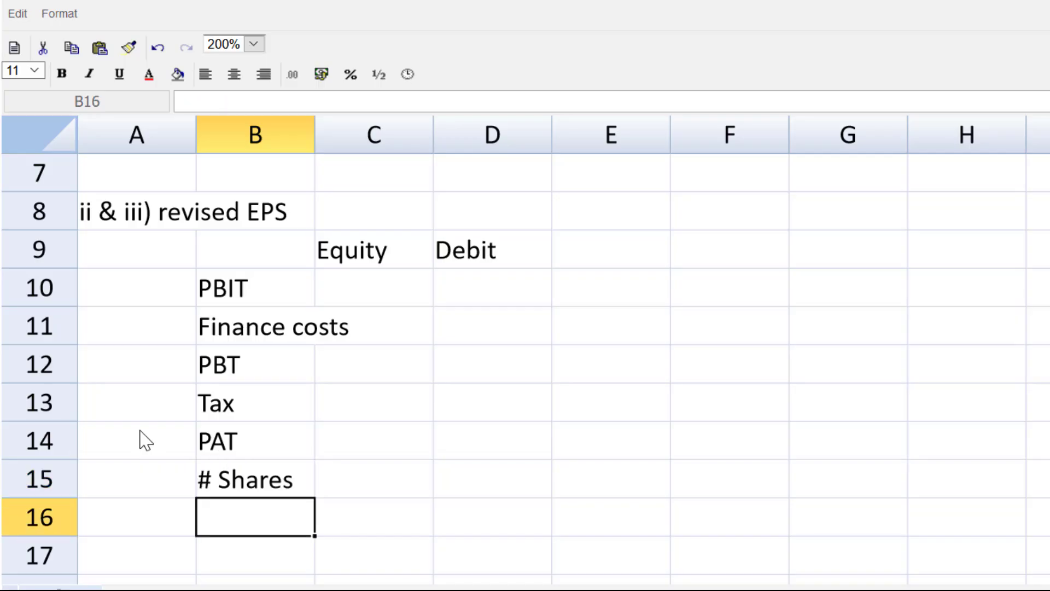
pyautogui.write('EPS')
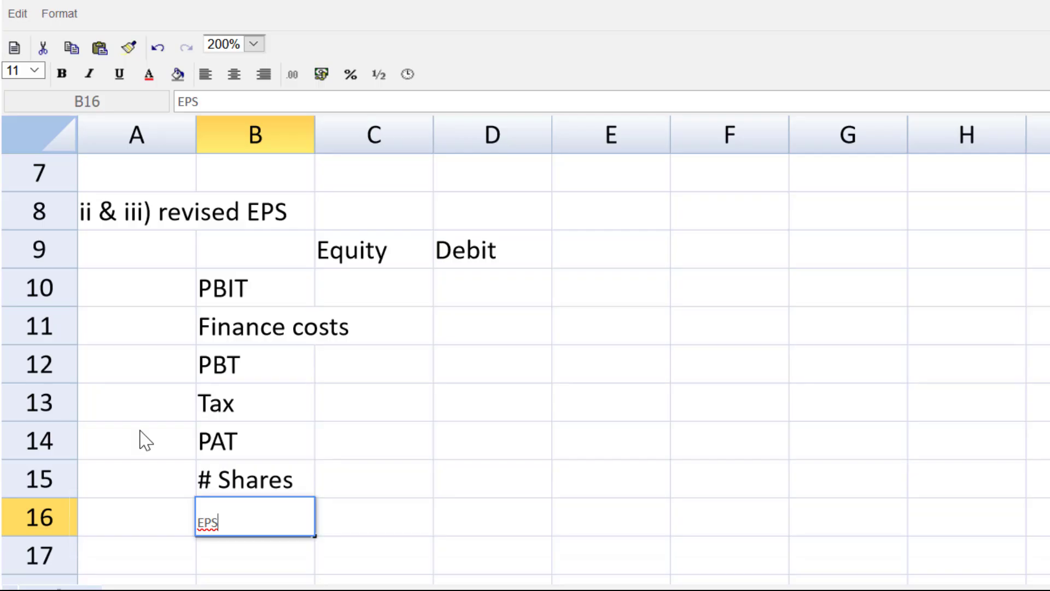
pyautogui.press('Return')
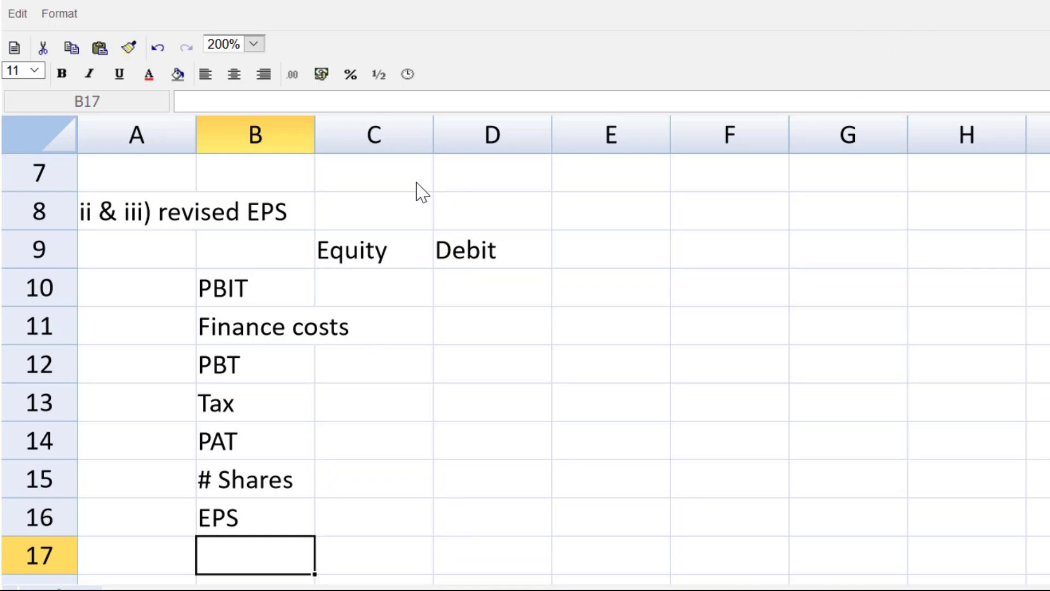
# Add a '$000 units heading in C8 and autofit column B.
pyautogui.click(403, 222)
pyautogui.write("'")
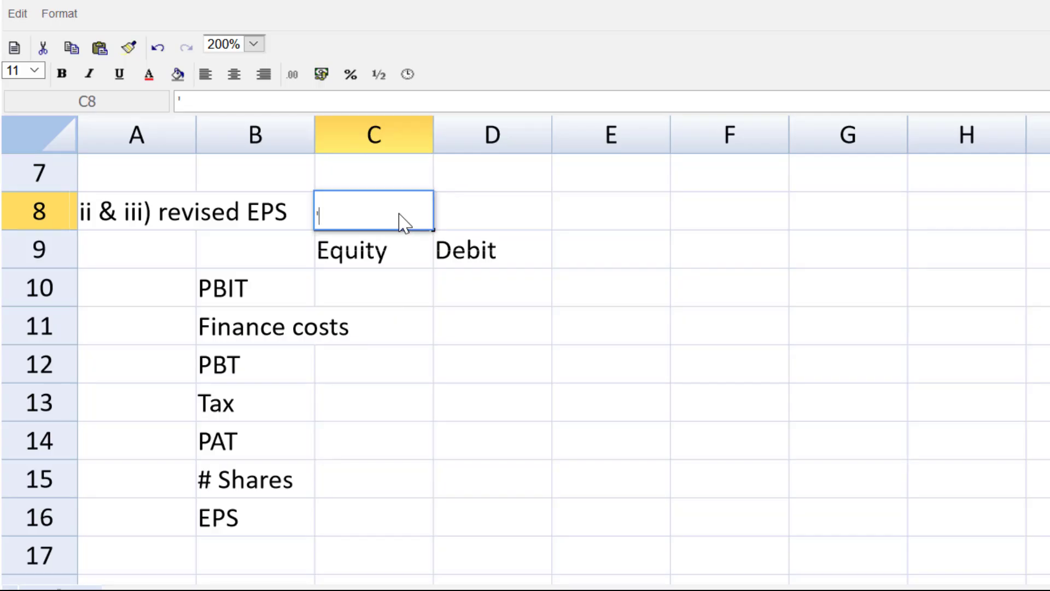
pyautogui.write('$000')
pyautogui.press('Return')
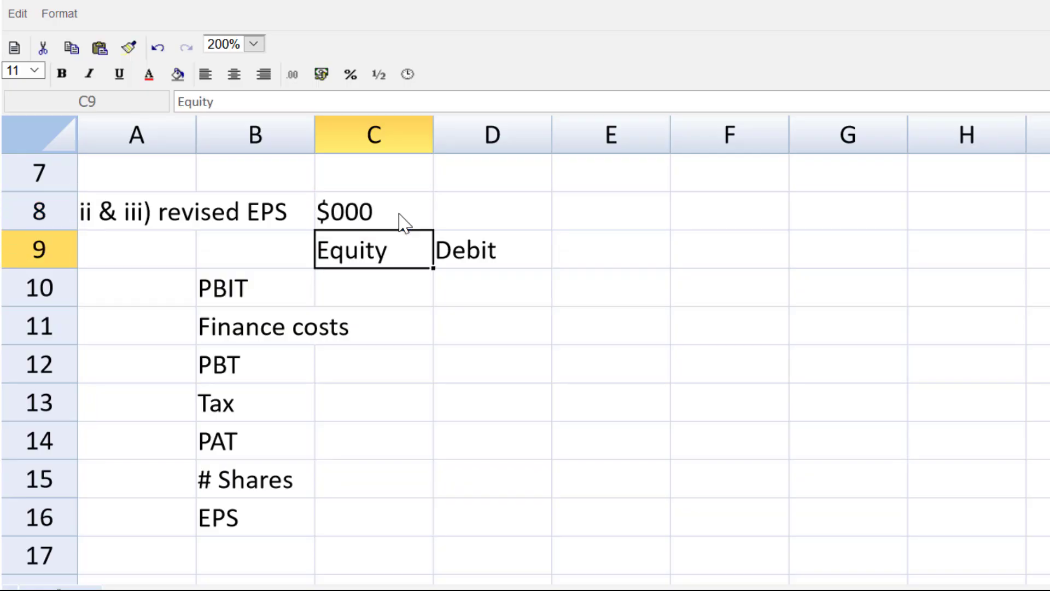
pyautogui.doubleClick(309, 144)
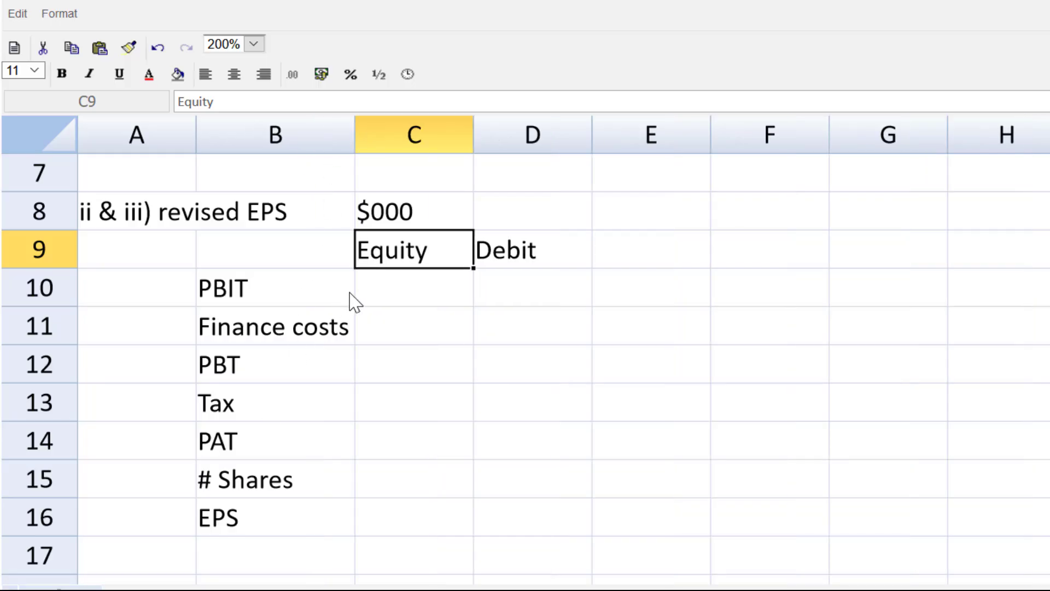
# Enter PBIT =1597*1.2 (1916.4) in C10 and finance costs -315 in C11.
pyautogui.click(390, 298)
pyautogui.write('=')
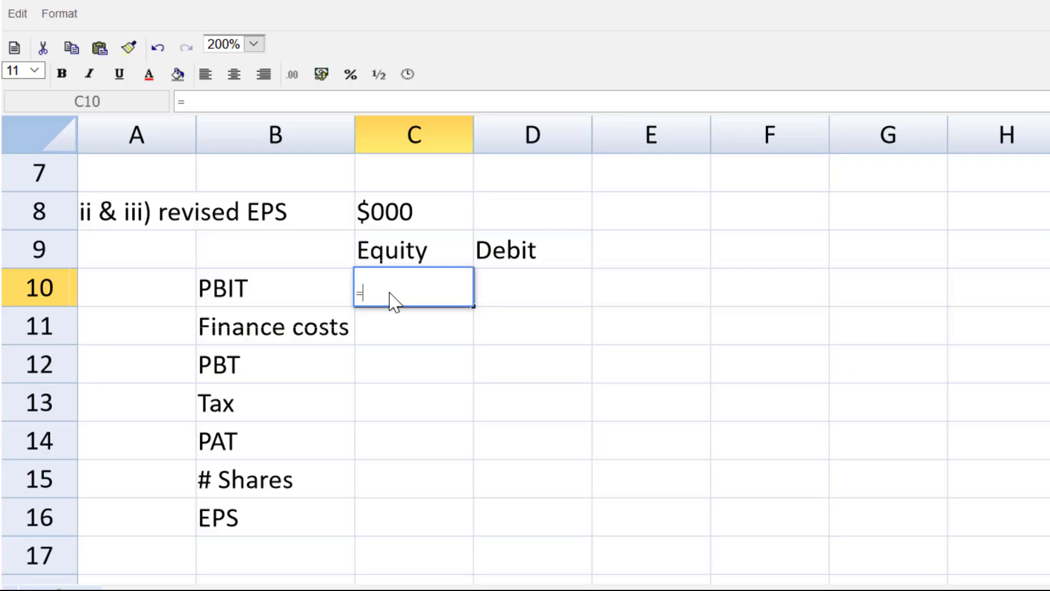
pyautogui.write('1597*1.2')
pyautogui.press('Return')
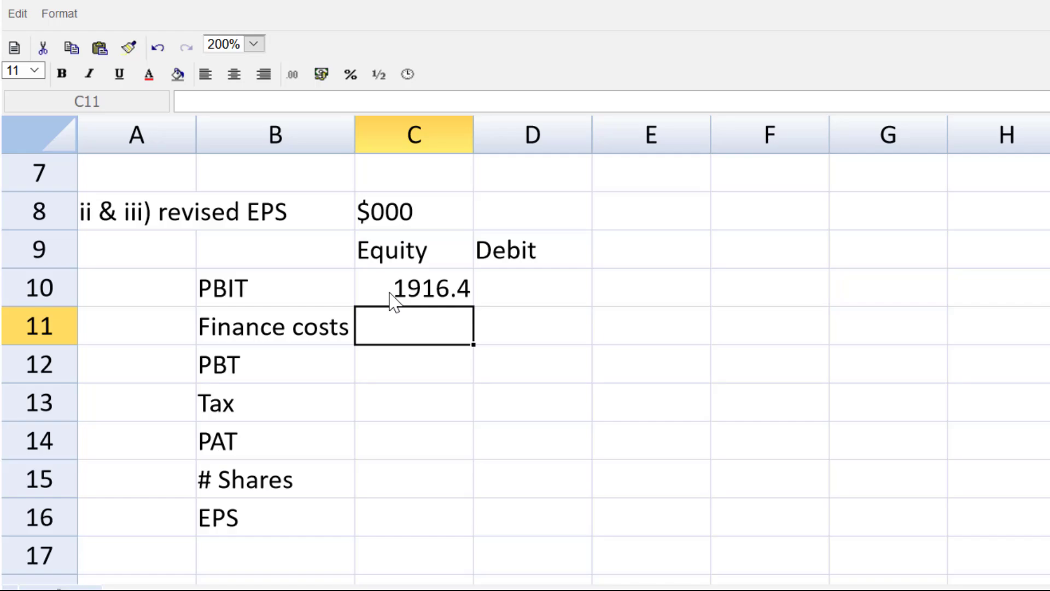
pyautogui.write('-315')
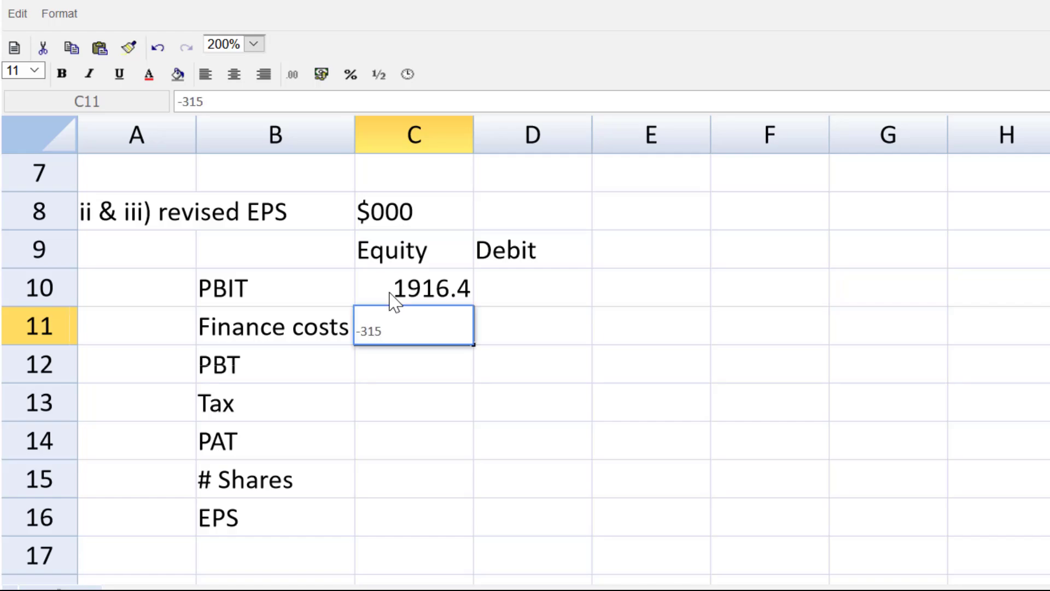
pyautogui.press('Return')
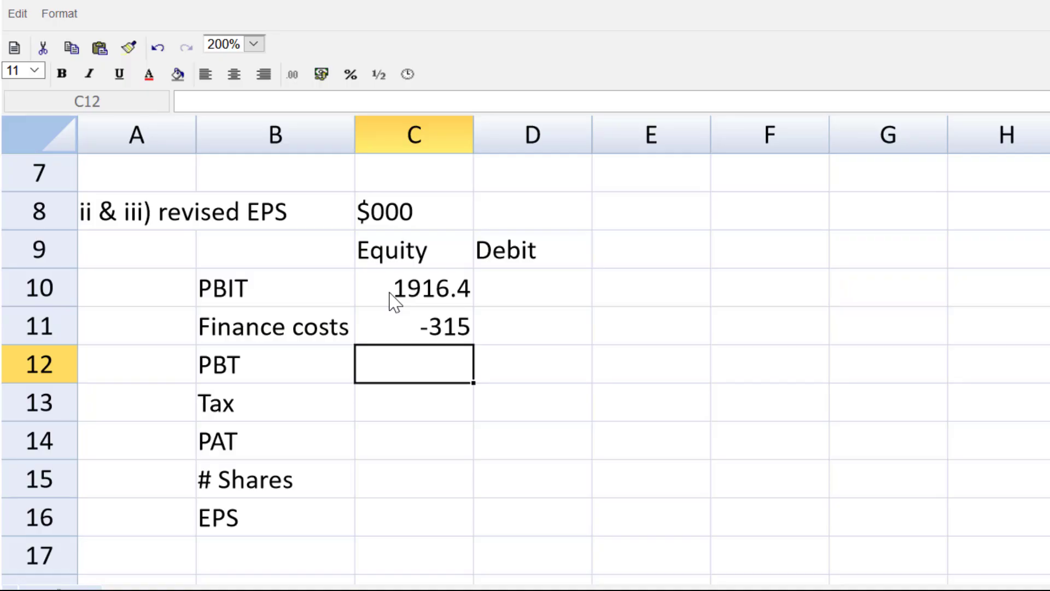
# Calculate PBT =SUM(C10:C11) in C12 and tax =C12*-0.22 in C13.
pyautogui.write('=sum(')
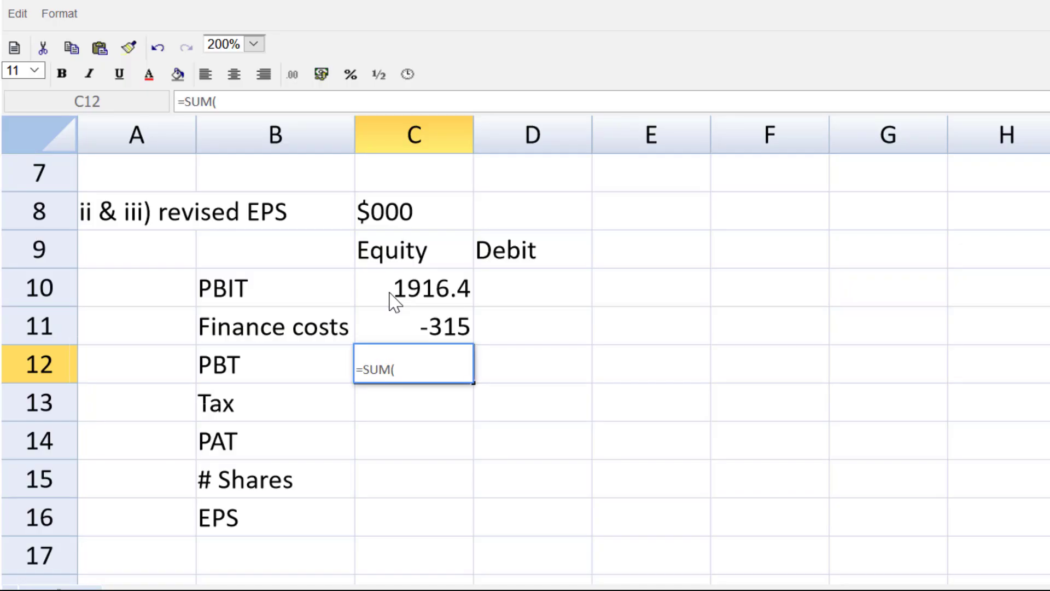
pyautogui.moveTo(361, 292); pyautogui.dragTo(382, 328)
pyautogui.press('Return')
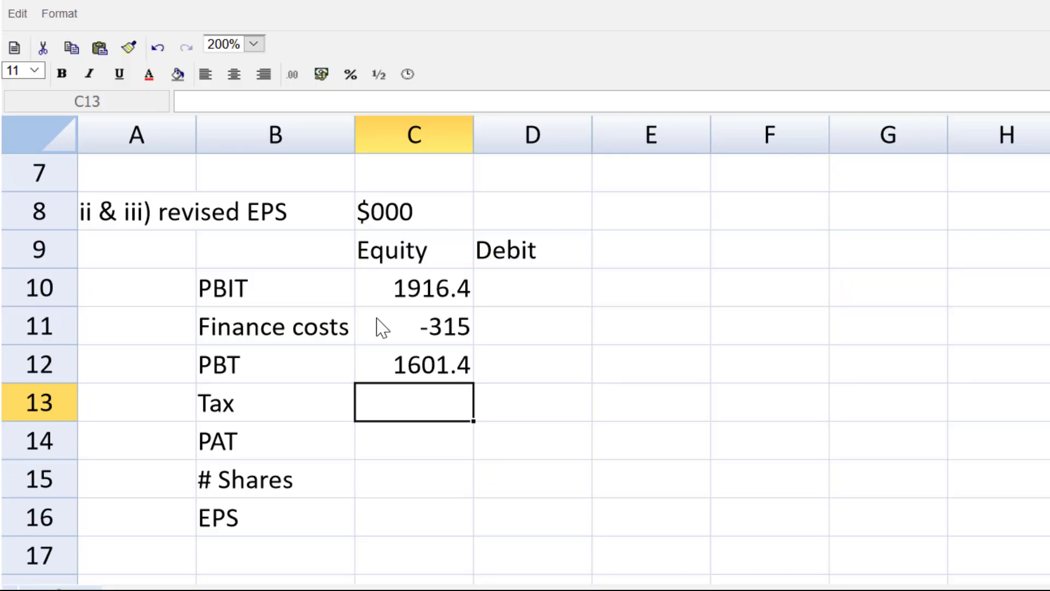
pyautogui.write('=')
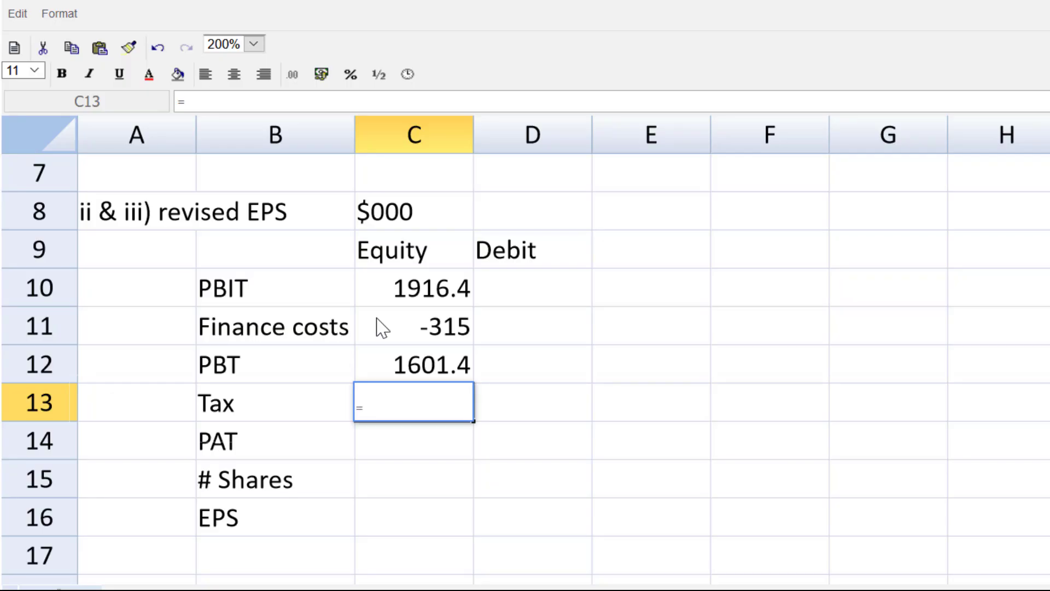
pyautogui.click(402, 368)
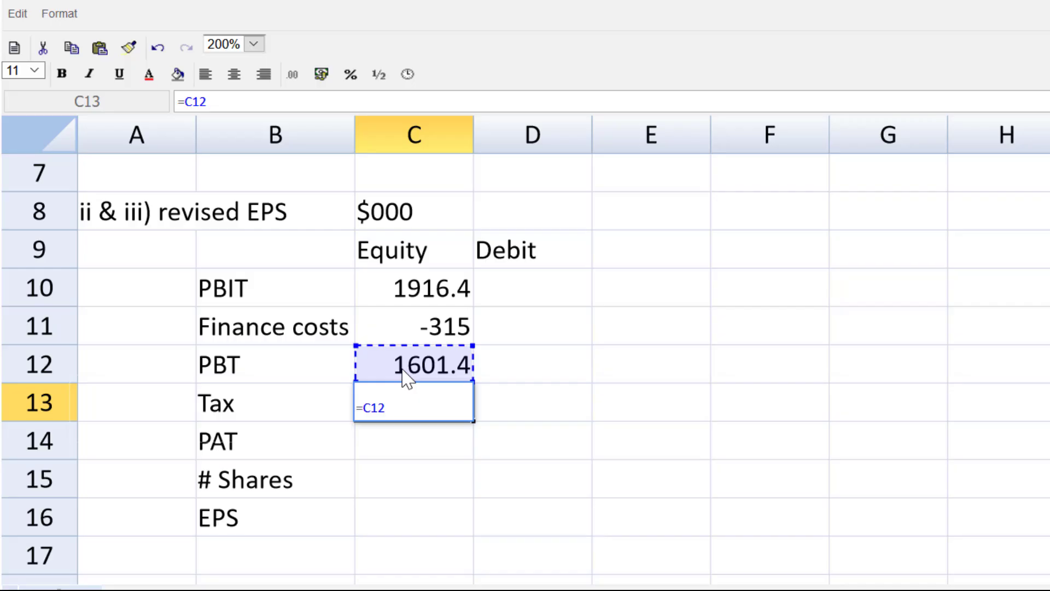
pyautogui.write('*-0.22')
pyautogui.press('Return')
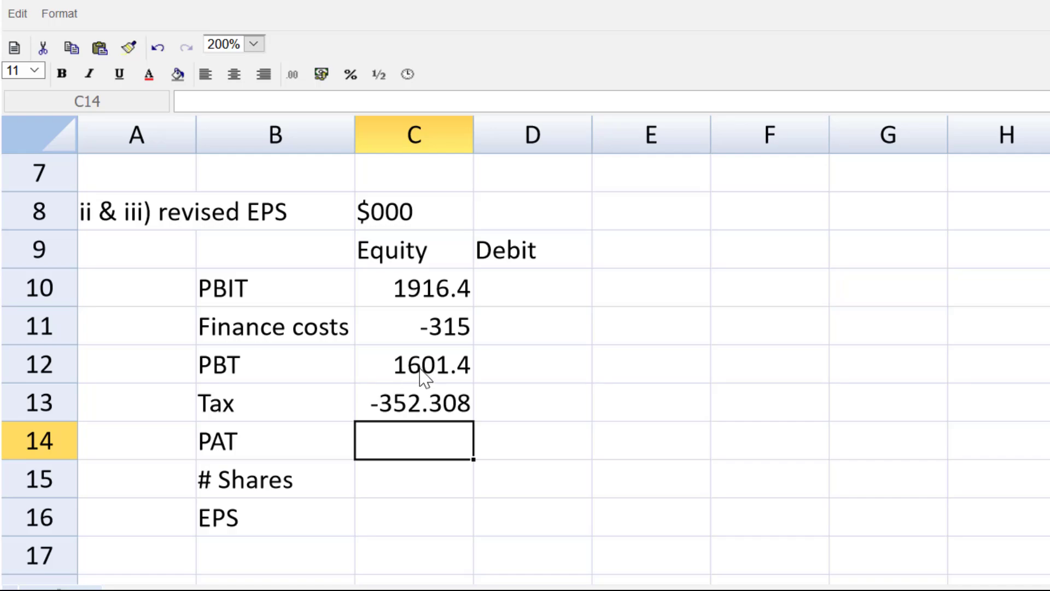
# Copy the sum formula into C14 to give PAT of 1249.092.
pyautogui.click(420, 370)
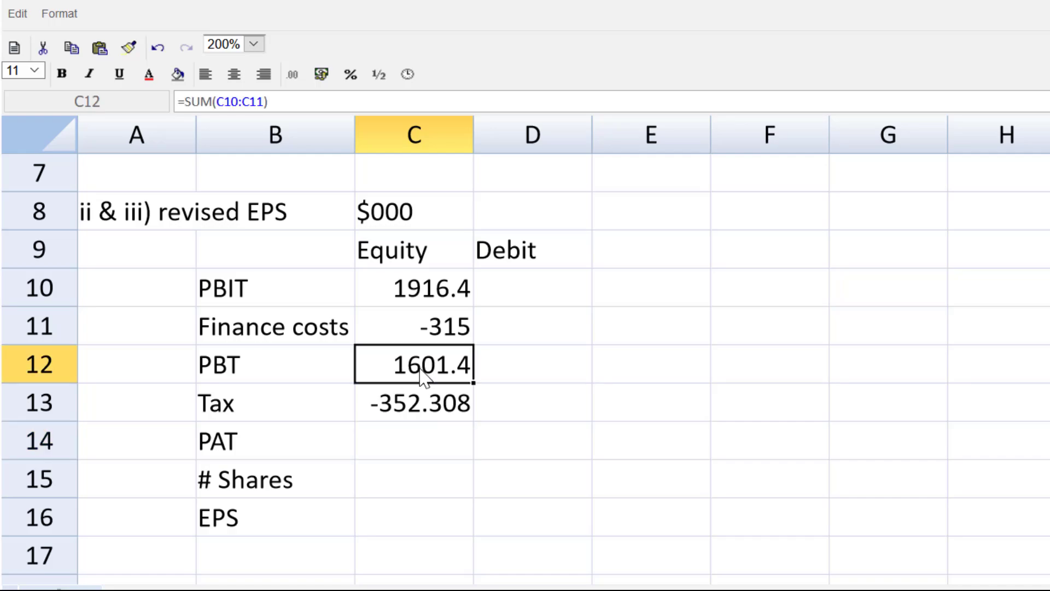
pyautogui.hotkey('ctrl', 'c')
pyautogui.click(424, 457)
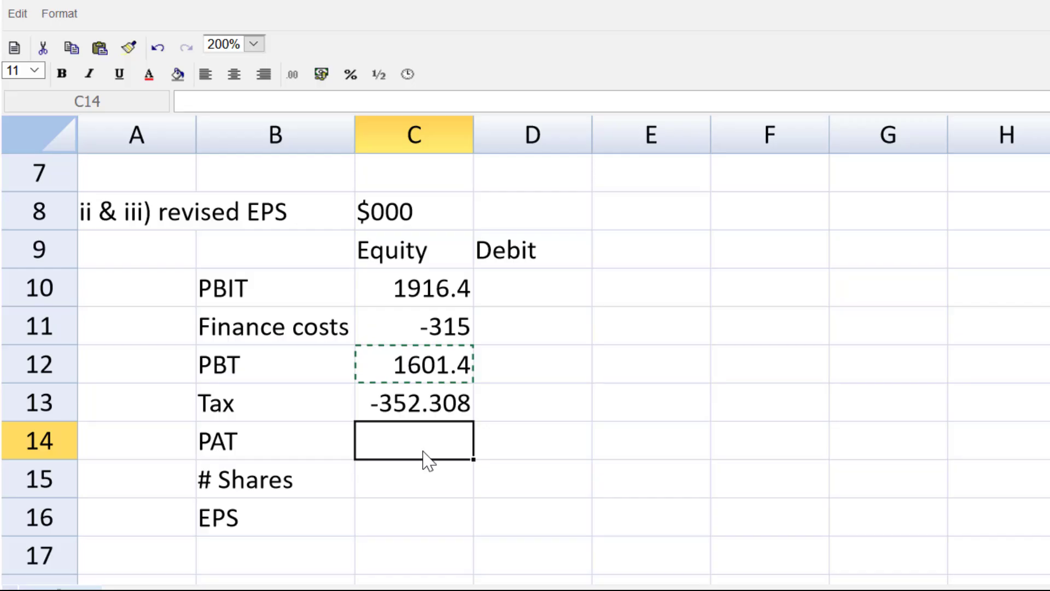
pyautogui.hotkey('ctrl', 'v')
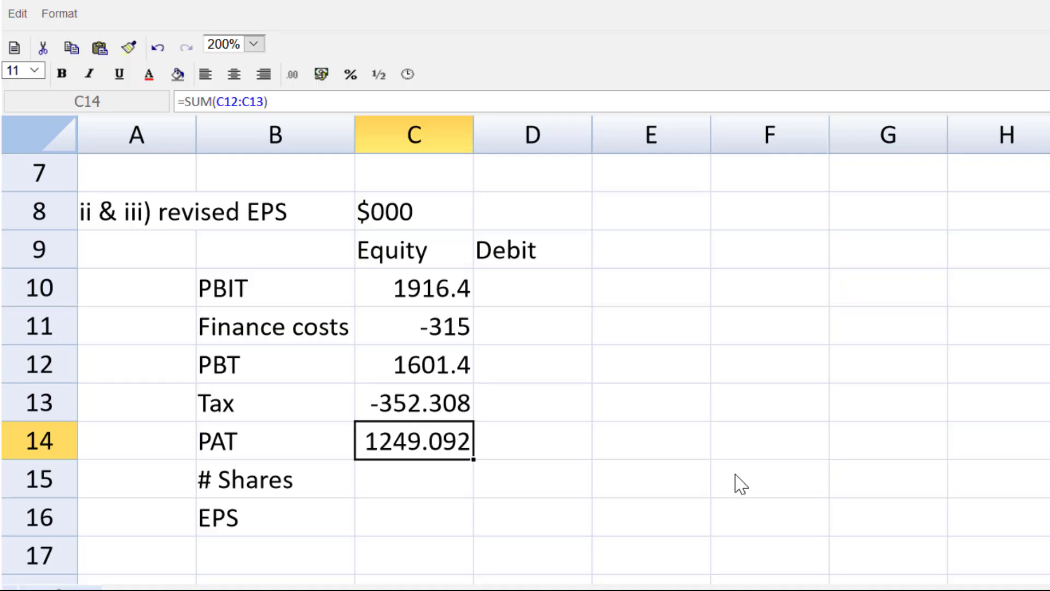
# Label working E14 'W1 # new shares after TERP', correcting the typo.
pyautogui.click(646, 445)
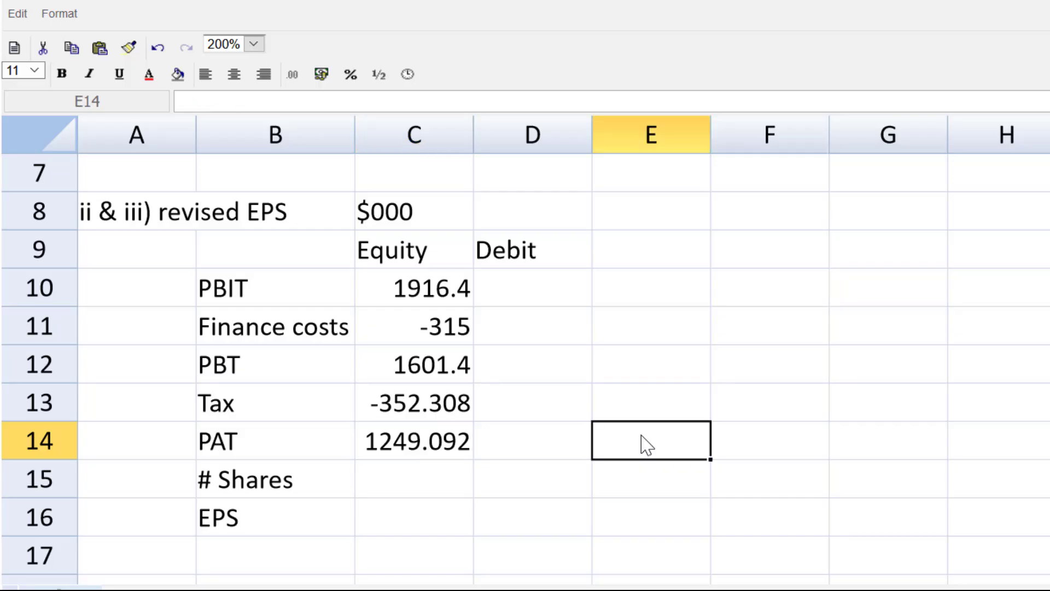
pyautogui.write('W1')
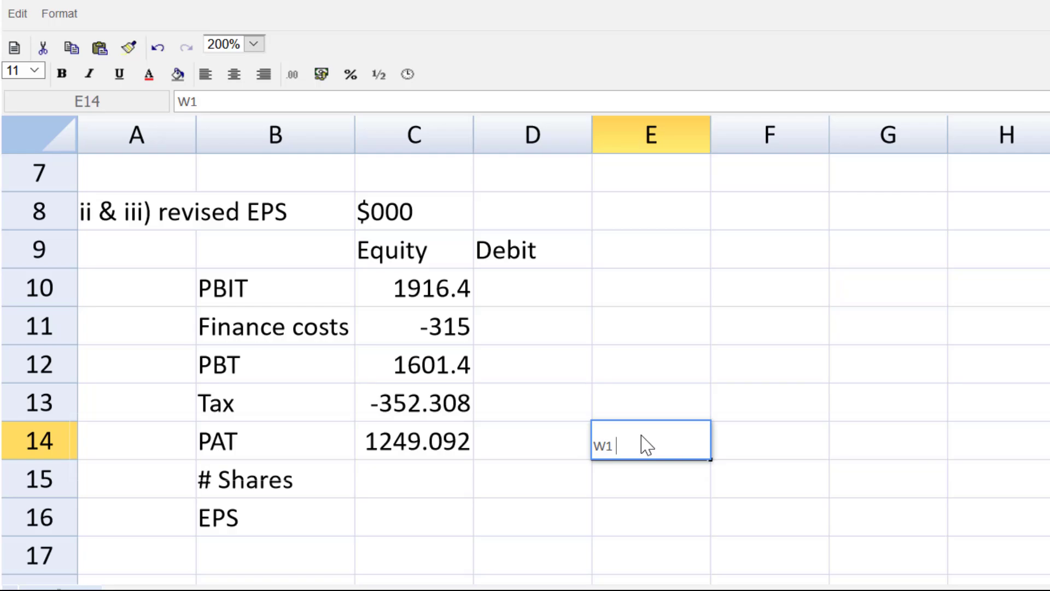
pyautogui.write('# new')
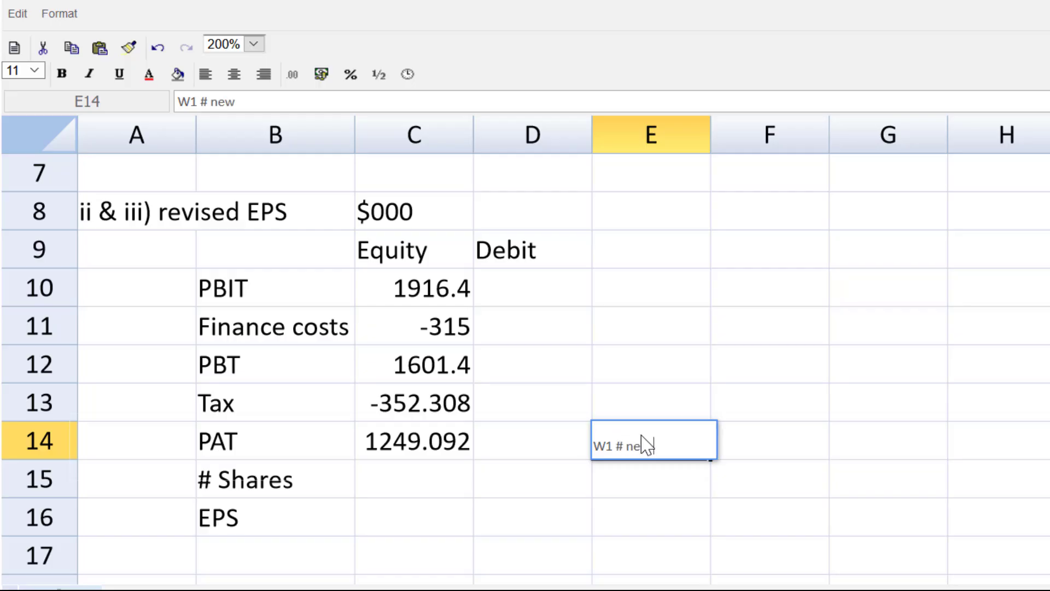
pyautogui.write(' shares after TER')
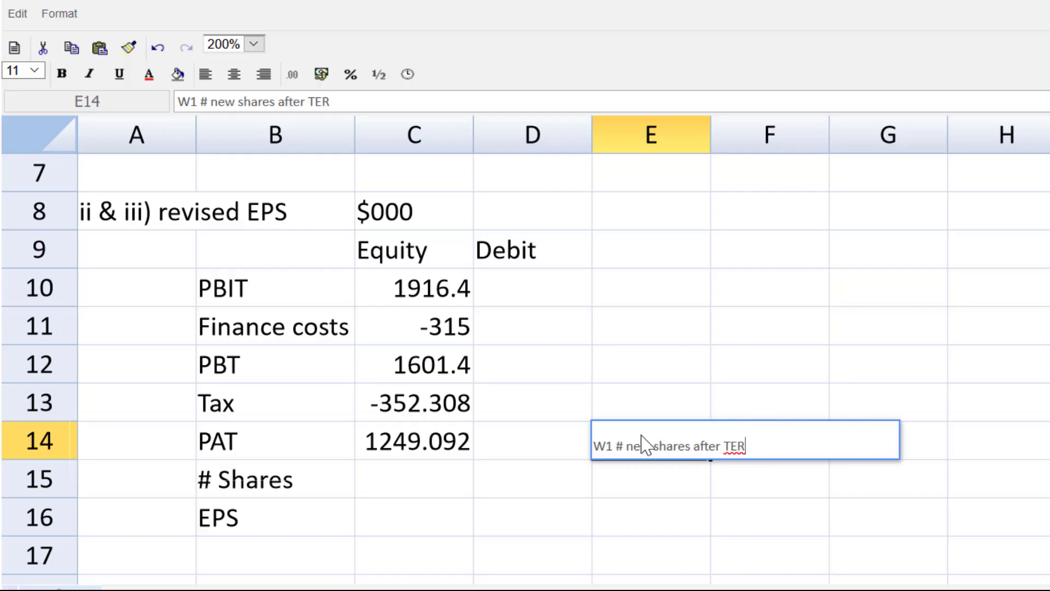
pyautogui.press('Return')
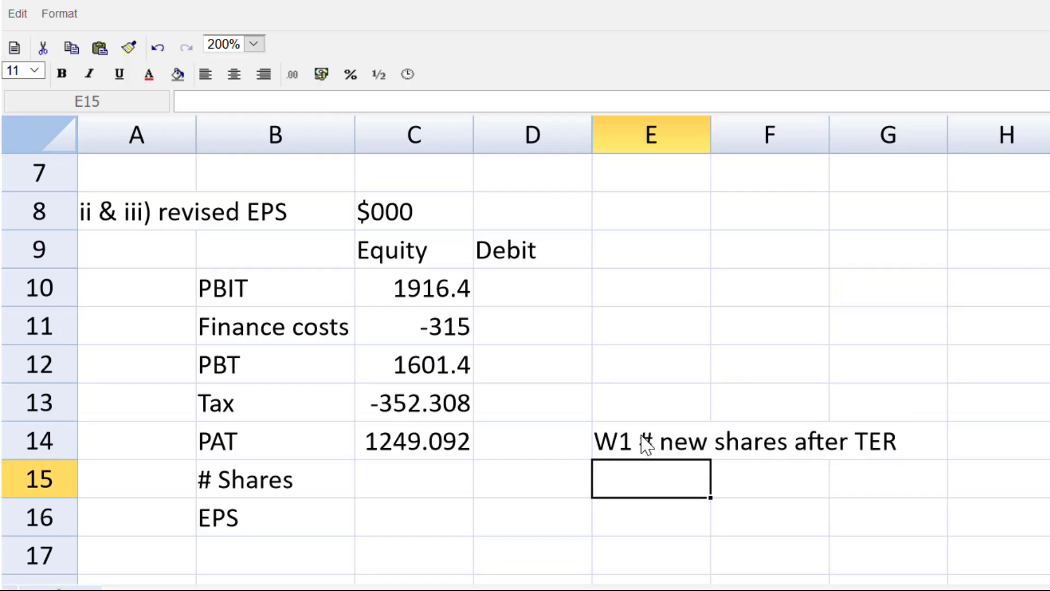
pyautogui.click(647, 444)
pyautogui.click(383, 126)
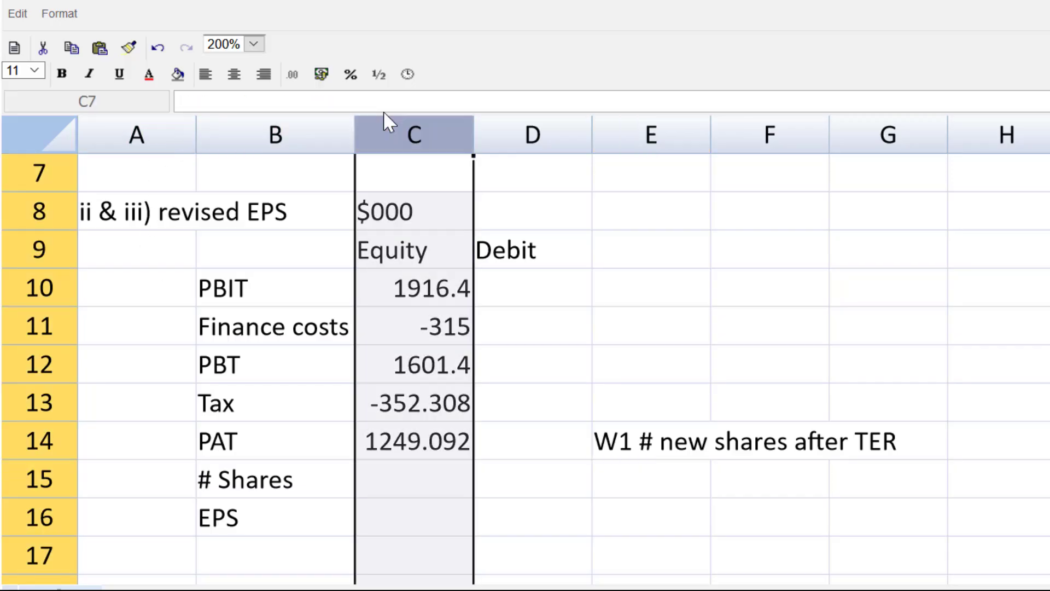
pyautogui.click(639, 444)
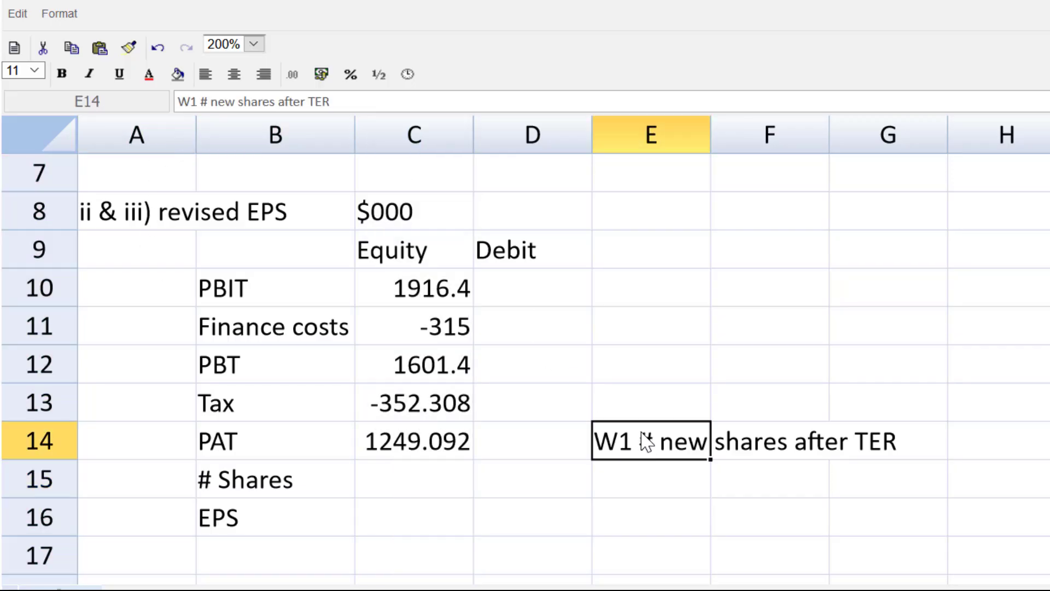
pyautogui.click(423, 104)
pyautogui.write('P')
pyautogui.press('Return')
# Calculate the new share count =2500/1*6/5 in E15, giving 3000.
pyautogui.write('=')
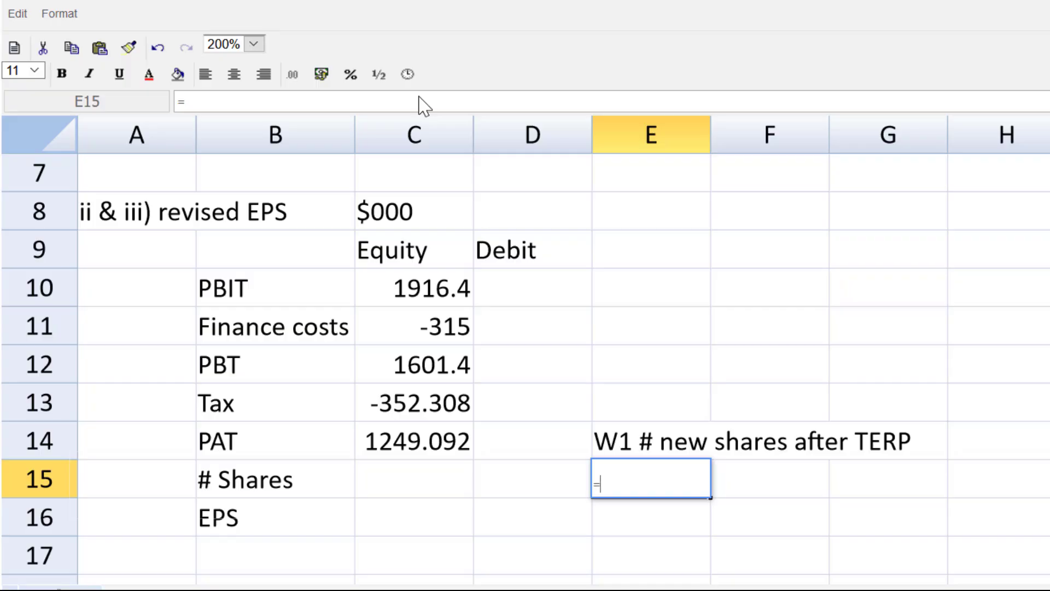
pyautogui.write('2500/1')
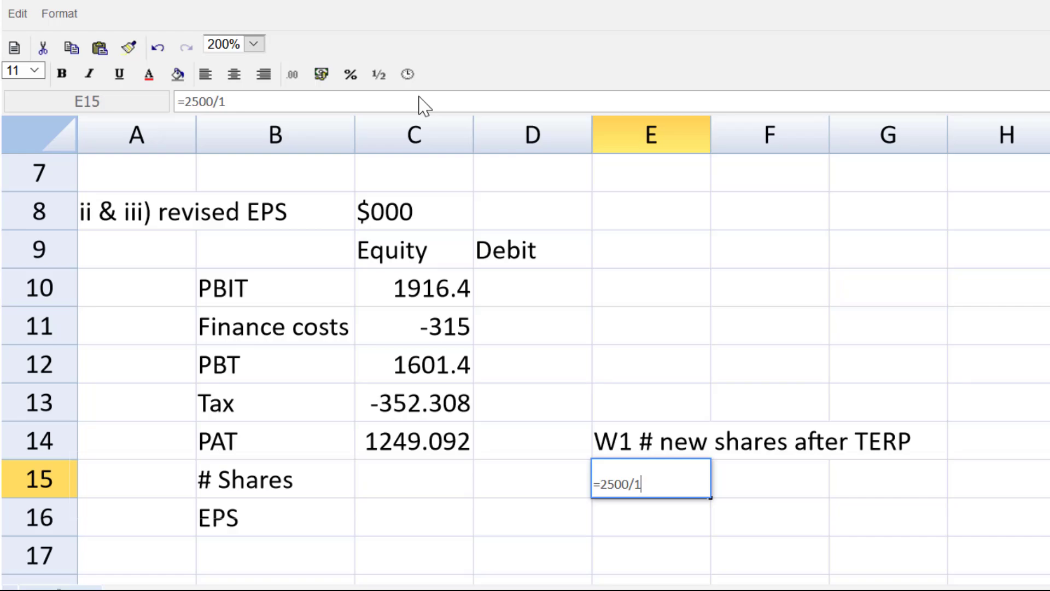
pyautogui.write('*6/5')
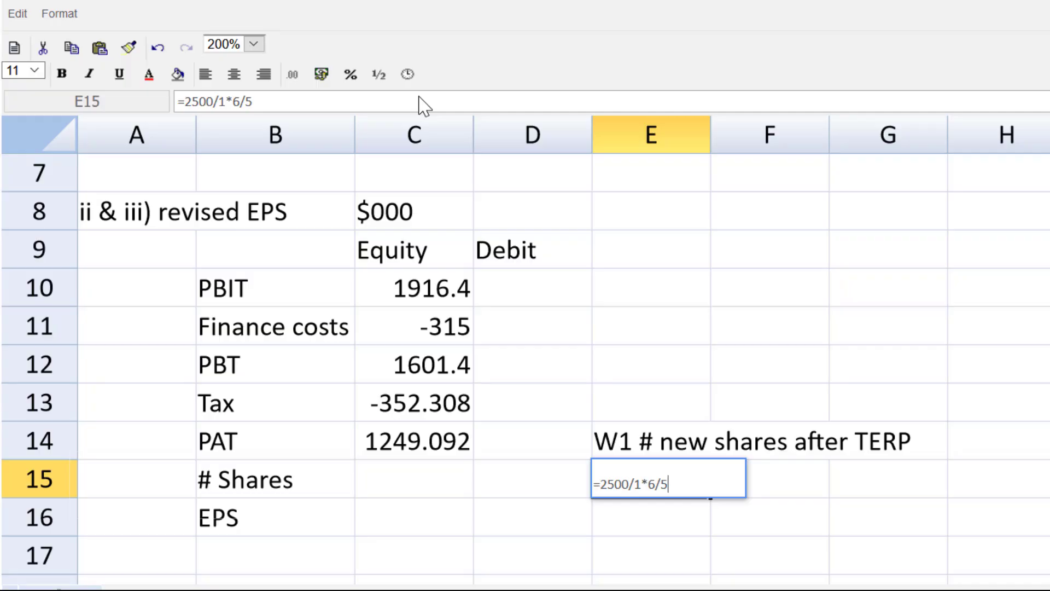
pyautogui.press('Return')
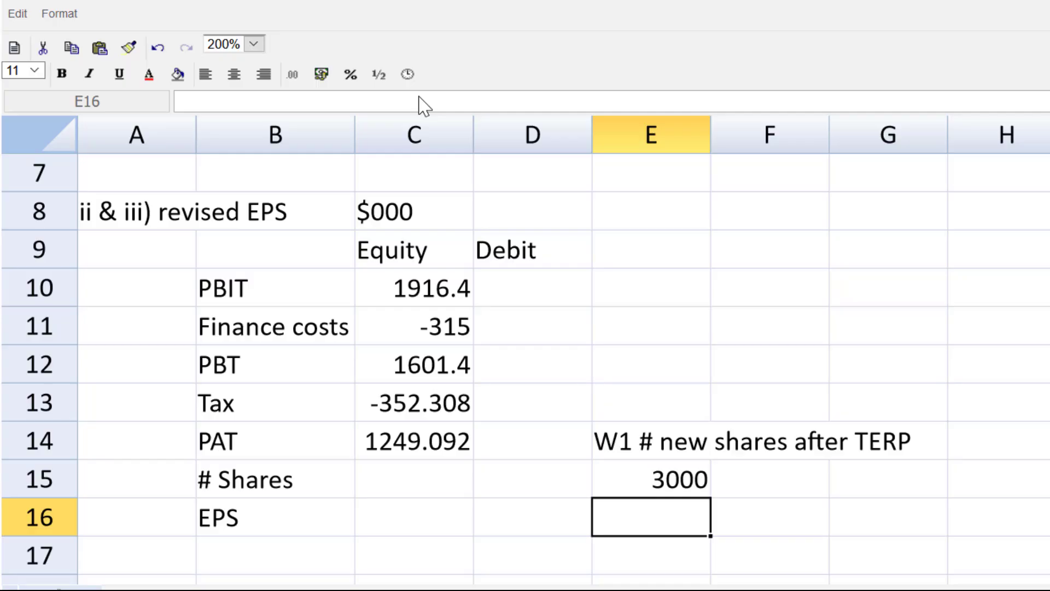
# Link the Equity share count in C15 to the 3000 new shares working (=E15).
pyautogui.click(443, 483)
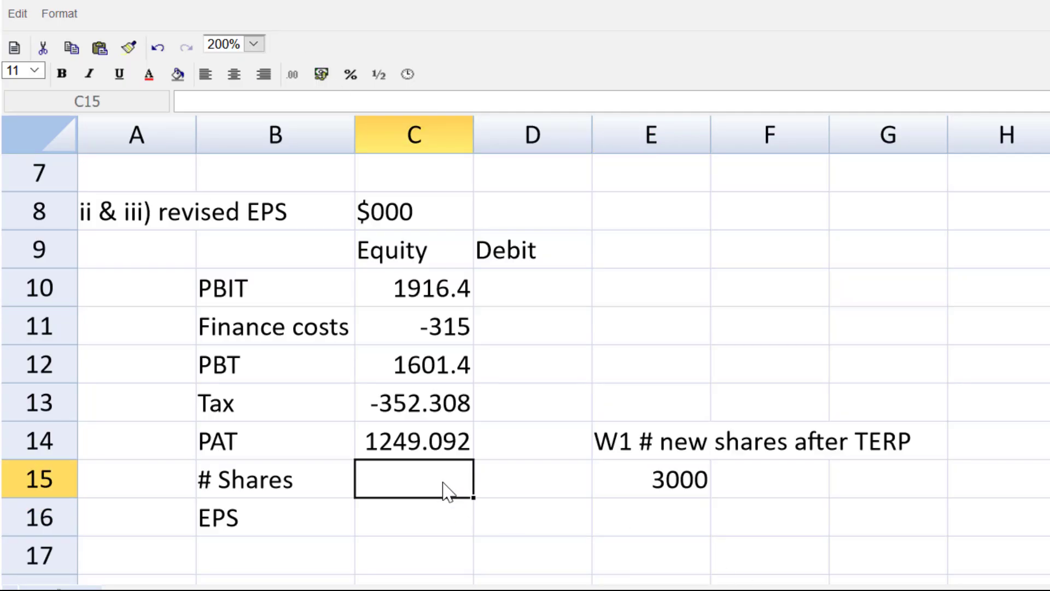
pyautogui.write('=')
pyautogui.click(637, 484)
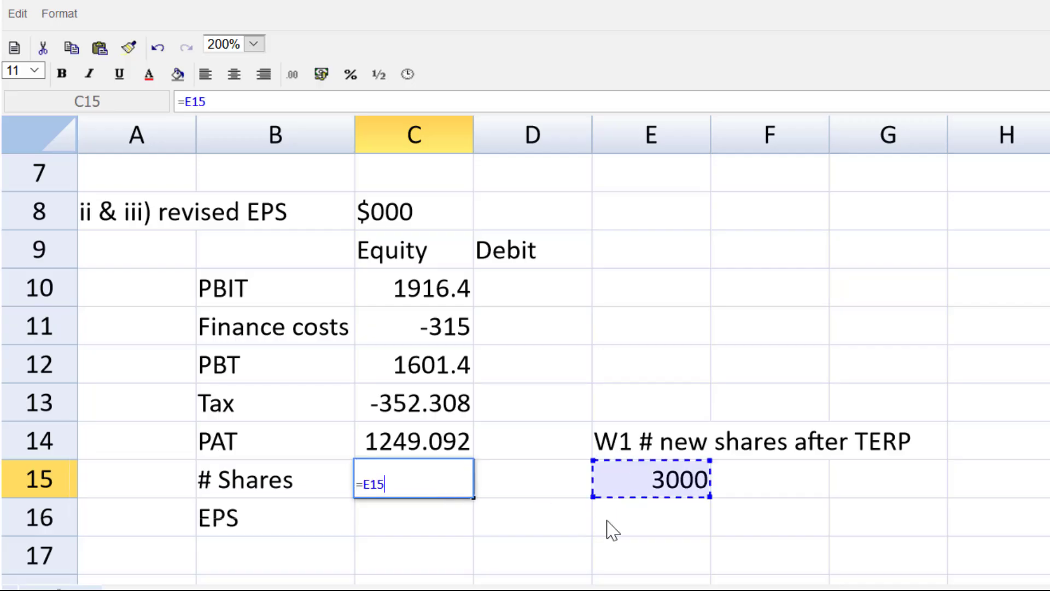
pyautogui.press('Return')
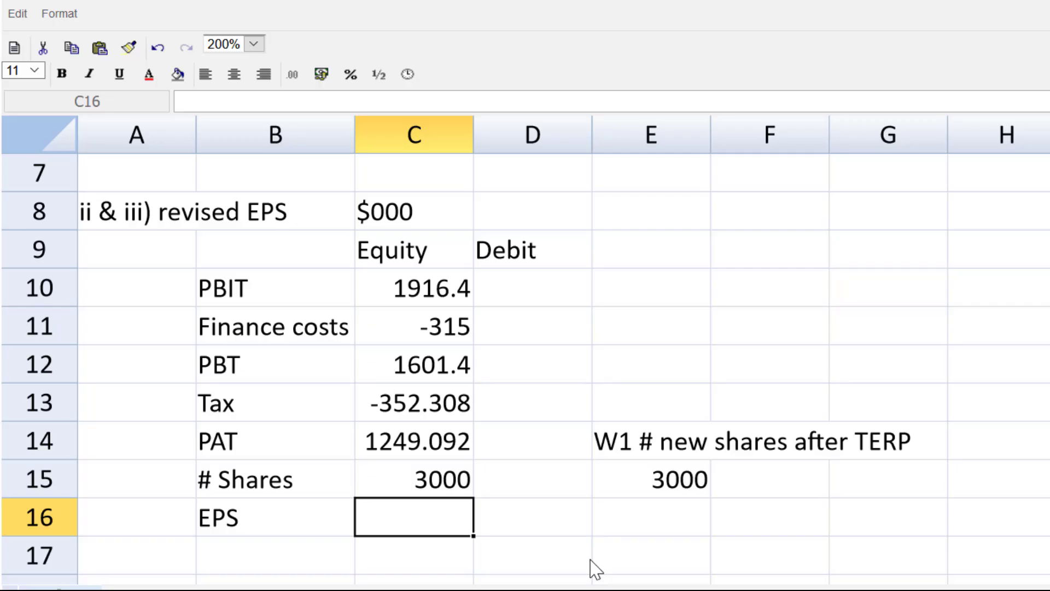
# Calculate Equity EPS in C16 as =C14/C15, giving 0.416364.
pyautogui.write('=')
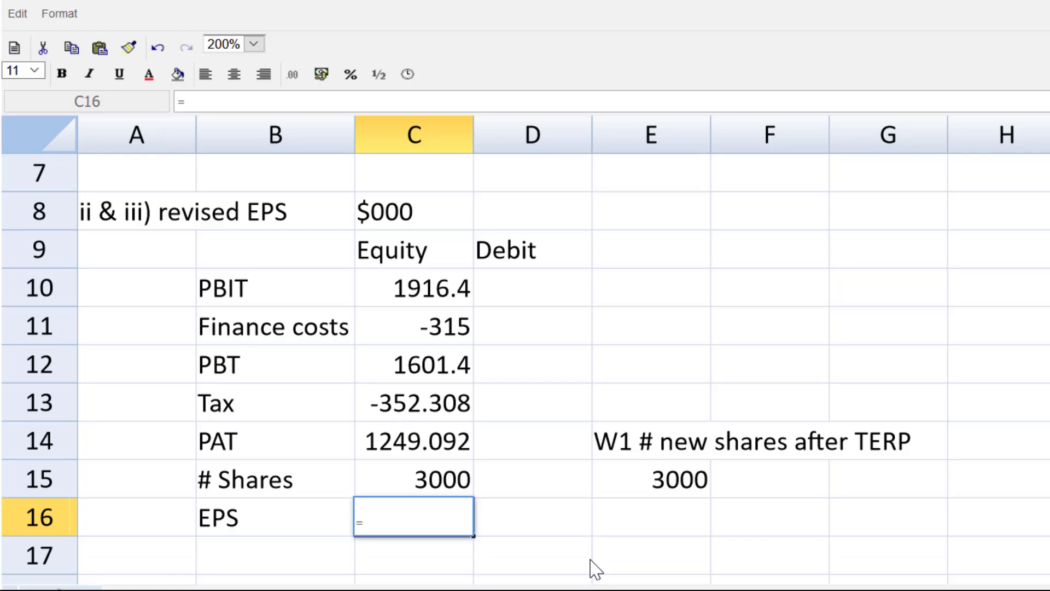
pyautogui.click(458, 447)
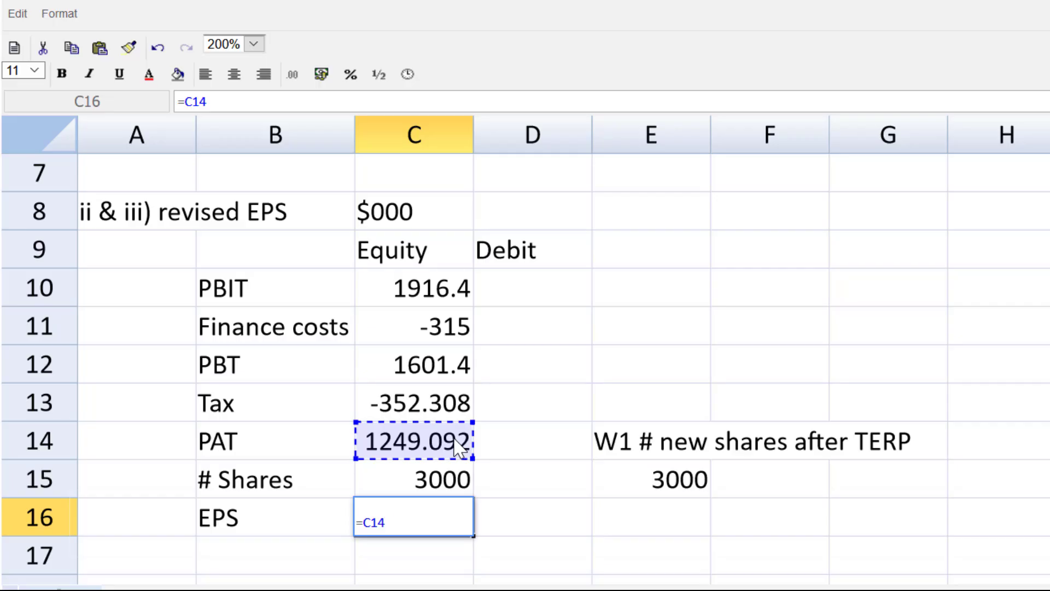
pyautogui.write('?')
pyautogui.press('BackSpace')
pyautogui.write('/')
pyautogui.click(462, 480)
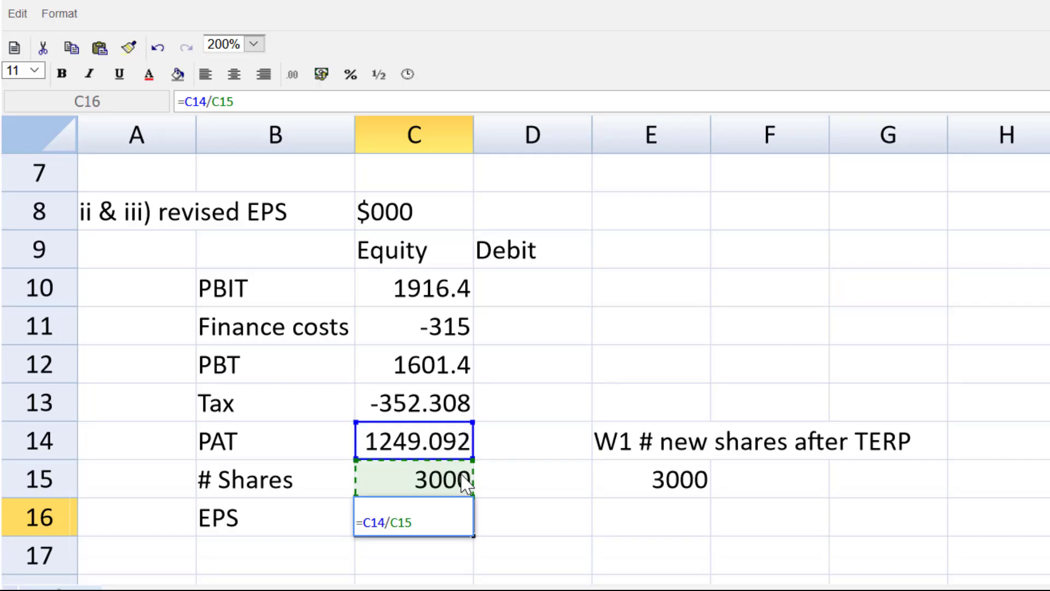
pyautogui.press('Return')
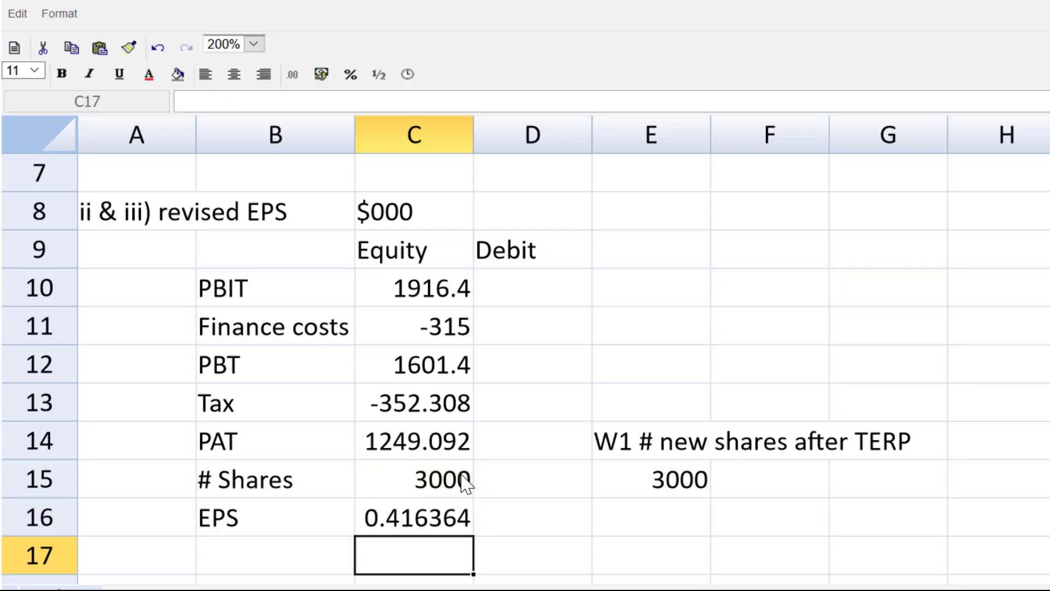
# Set the Debit column PBIT in D10 to =C10 (1916.4).
pyautogui.click(505, 274)
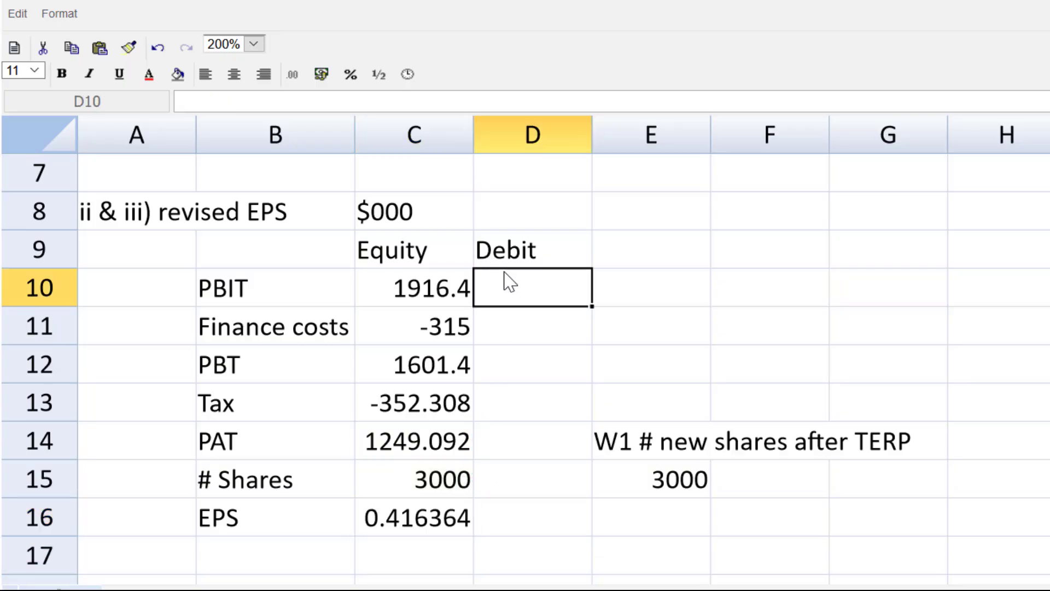
pyautogui.write('=')
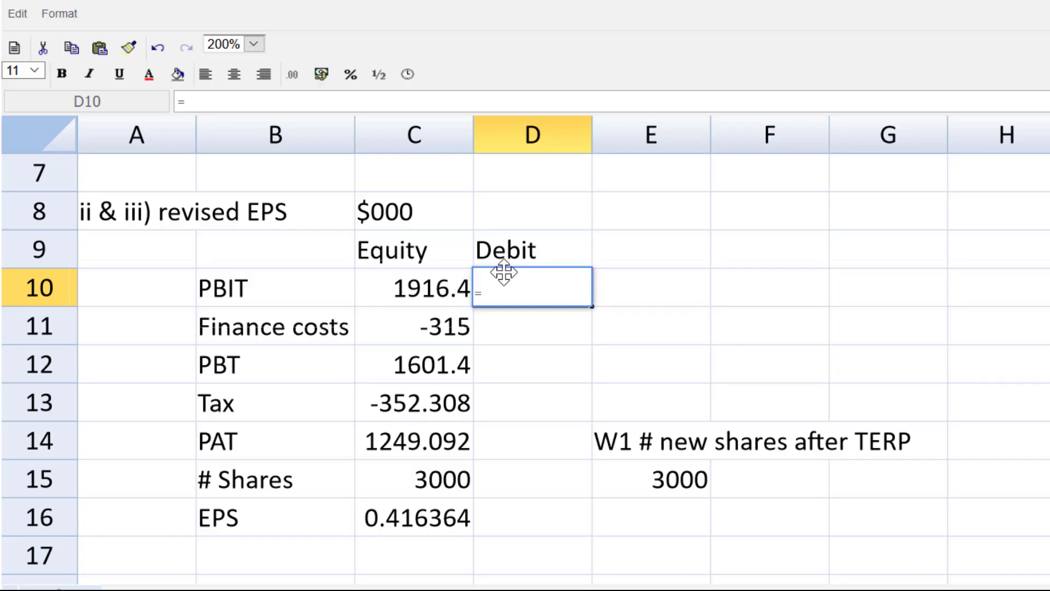
pyautogui.click(466, 297)
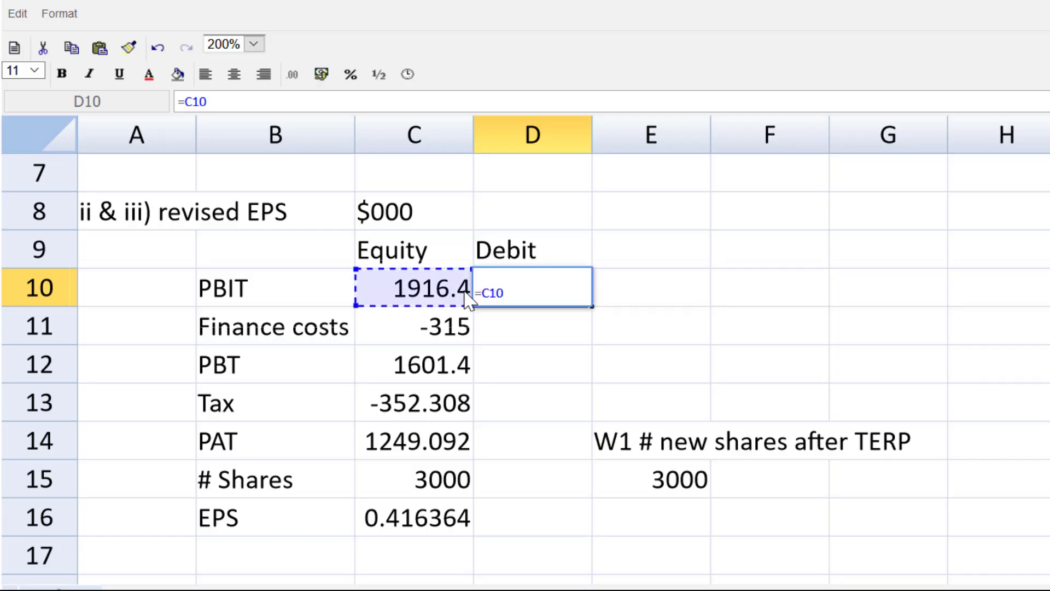
pyautogui.press('Return')
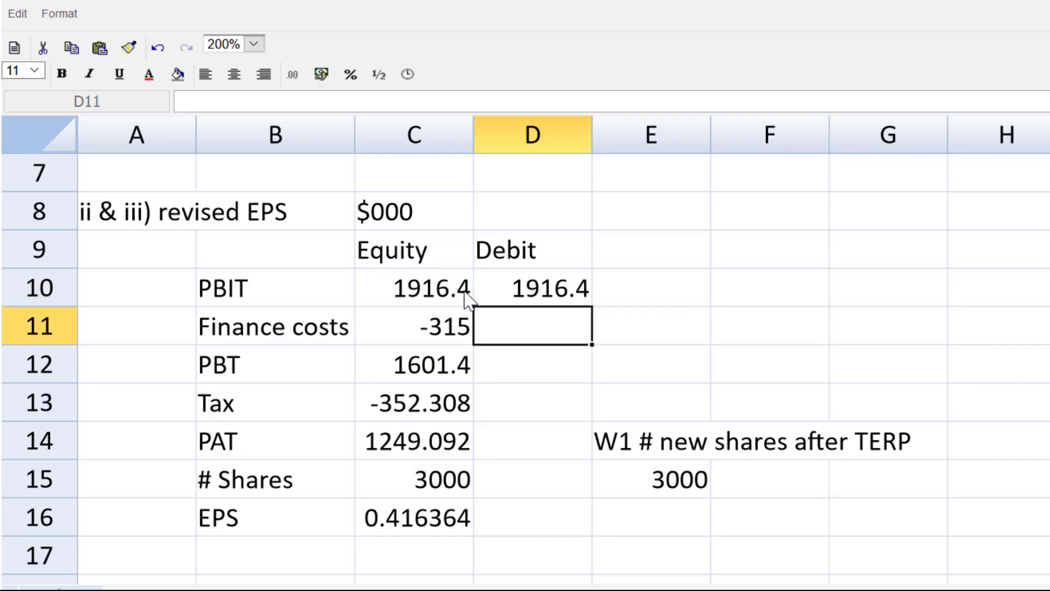
# Add a 'W1 Interest on new loan notes' working calculated as =20*100*0.08 (160).
pyautogui.click(667, 335)
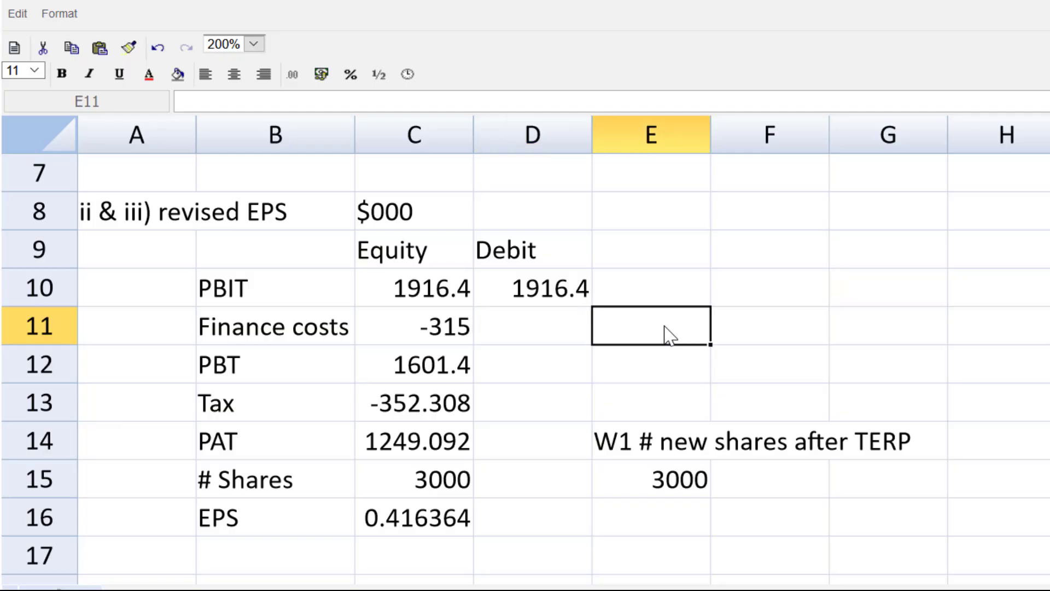
pyautogui.doubleClick(633, 334)
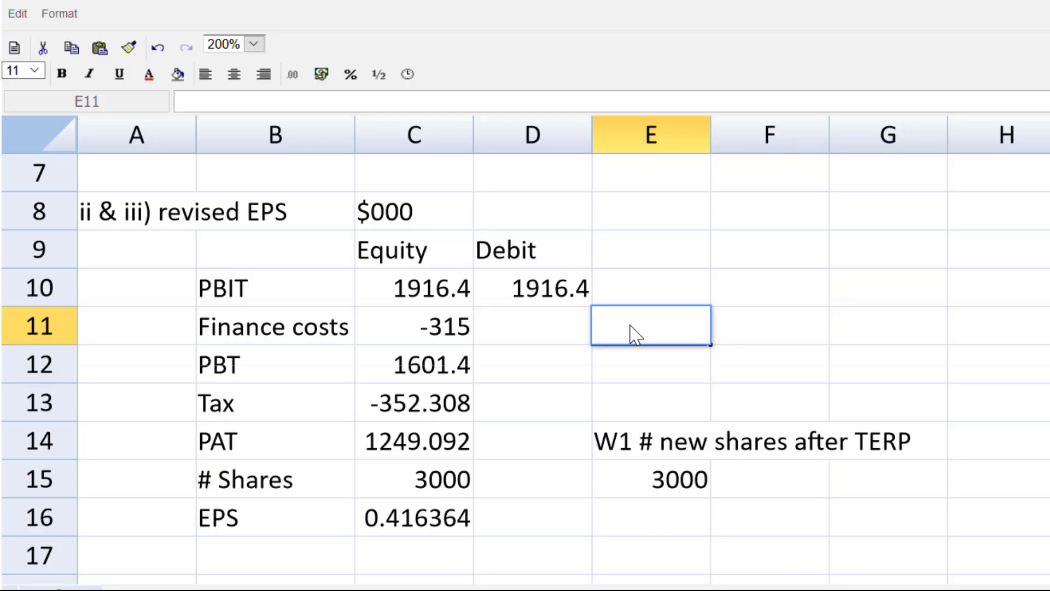
pyautogui.write('w')
pyautogui.write('1')
pyautogui.write(' Interset')
pyautogui.press('BackSpace')
pyautogui.press('BackSpace')
pyautogui.press('BackSpace')
pyautogui.press('BackSpace')
pyautogui.write('rest on new')
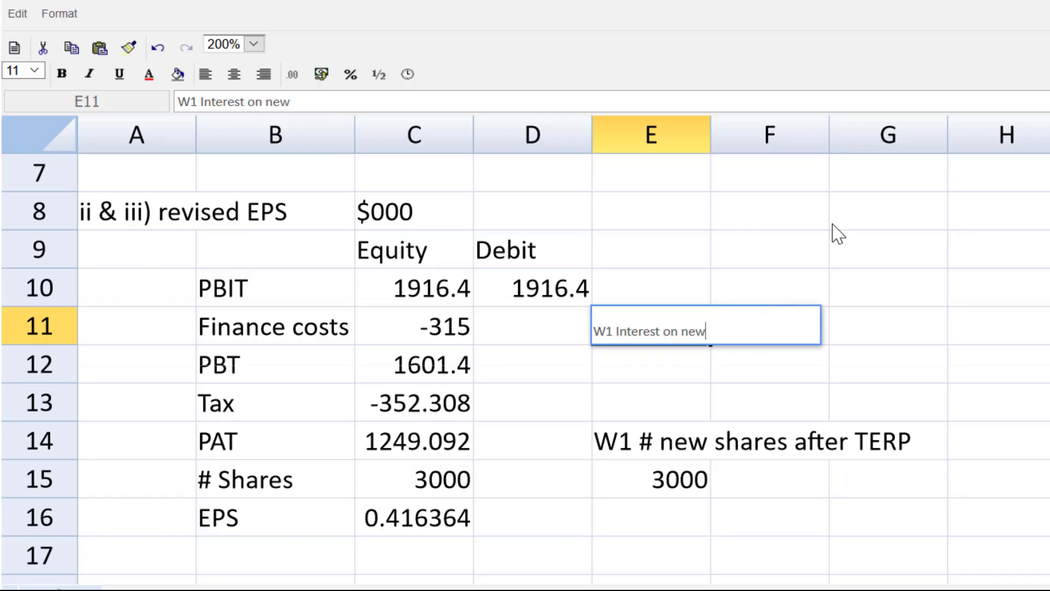
pyautogui.write(' loan notes')
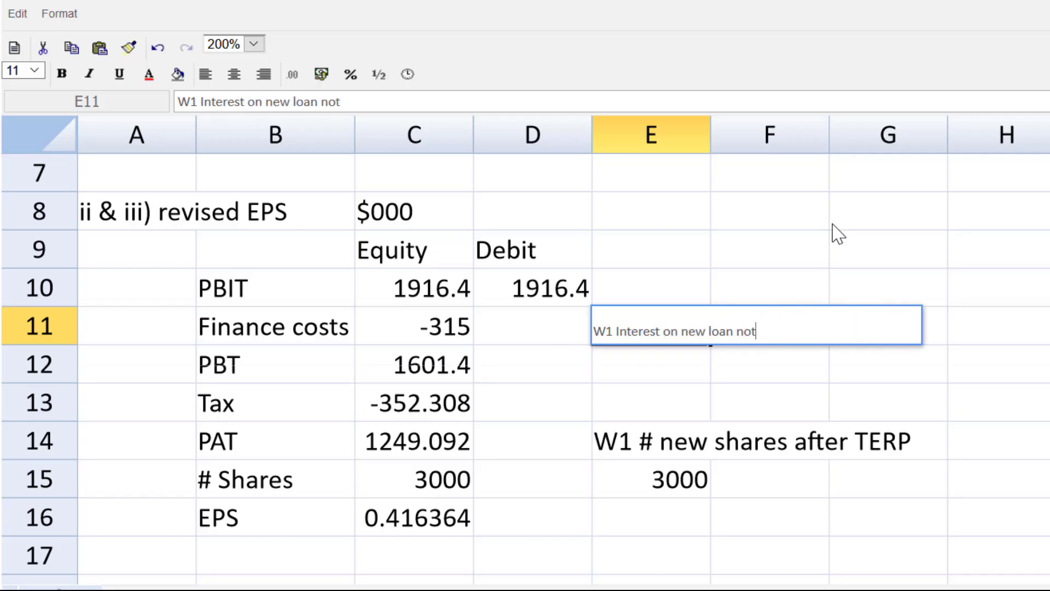
pyautogui.press('Return')
pyautogui.write('=20')
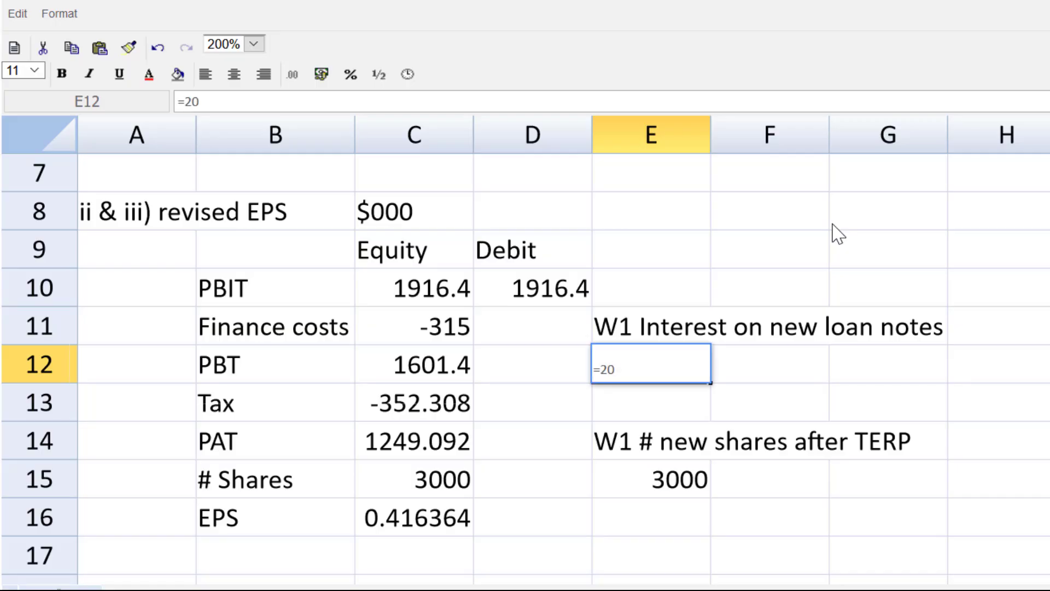
pyautogui.write('*100*')
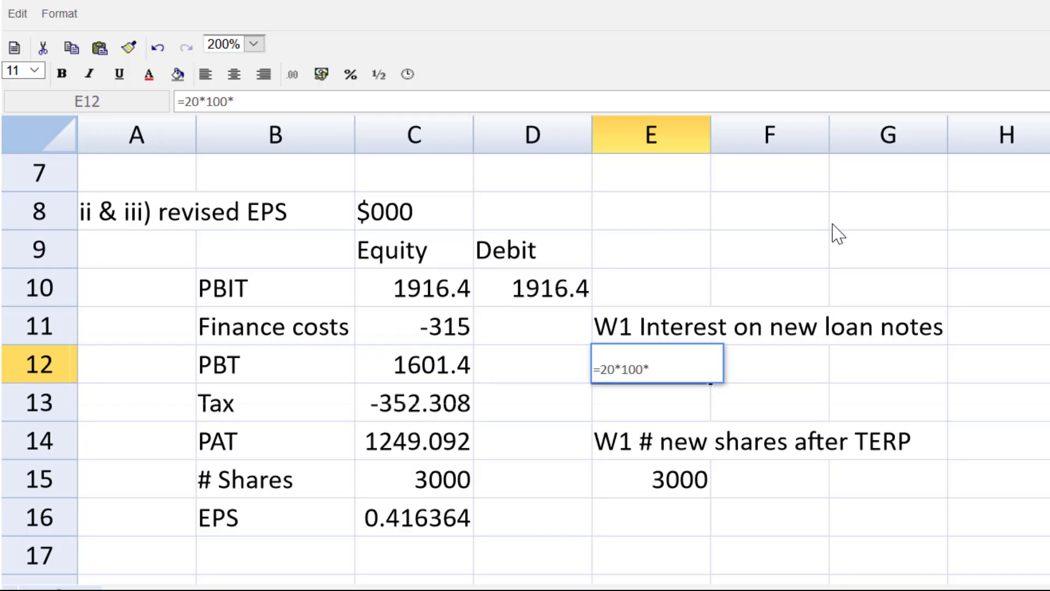
pyautogui.write('0.08')
pyautogui.press('Return')
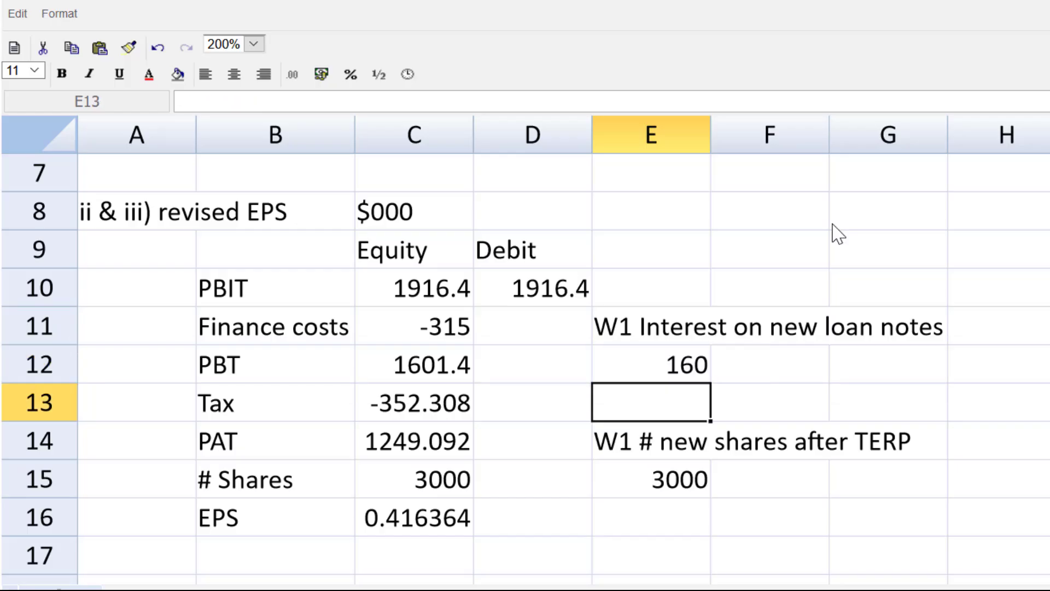
# Set Debit finance costs in D11 to =C11-E12, giving -475.
pyautogui.click(578, 338)
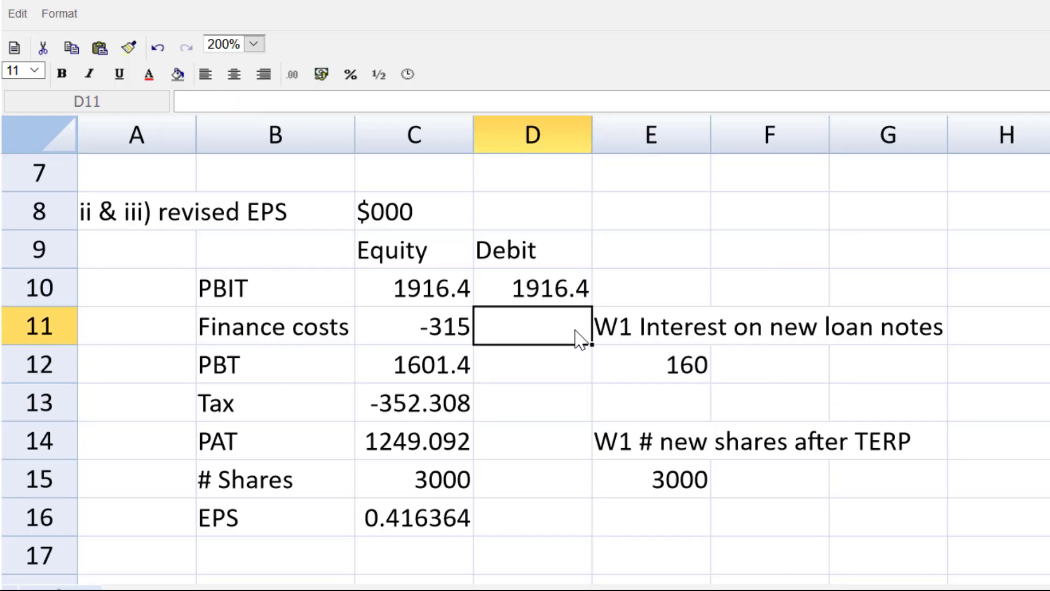
pyautogui.write('=')
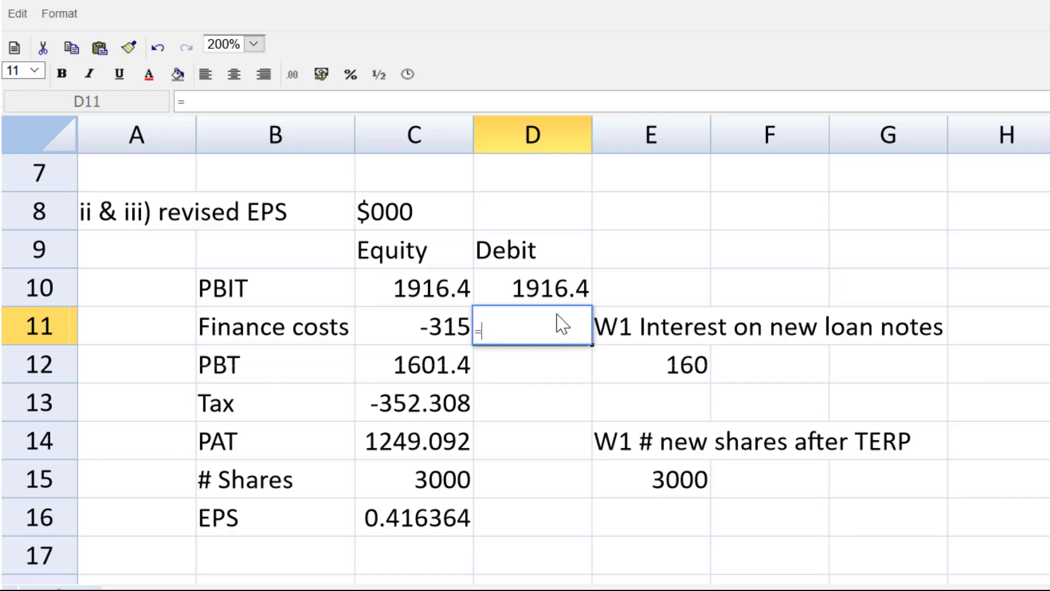
pyautogui.click(438, 334)
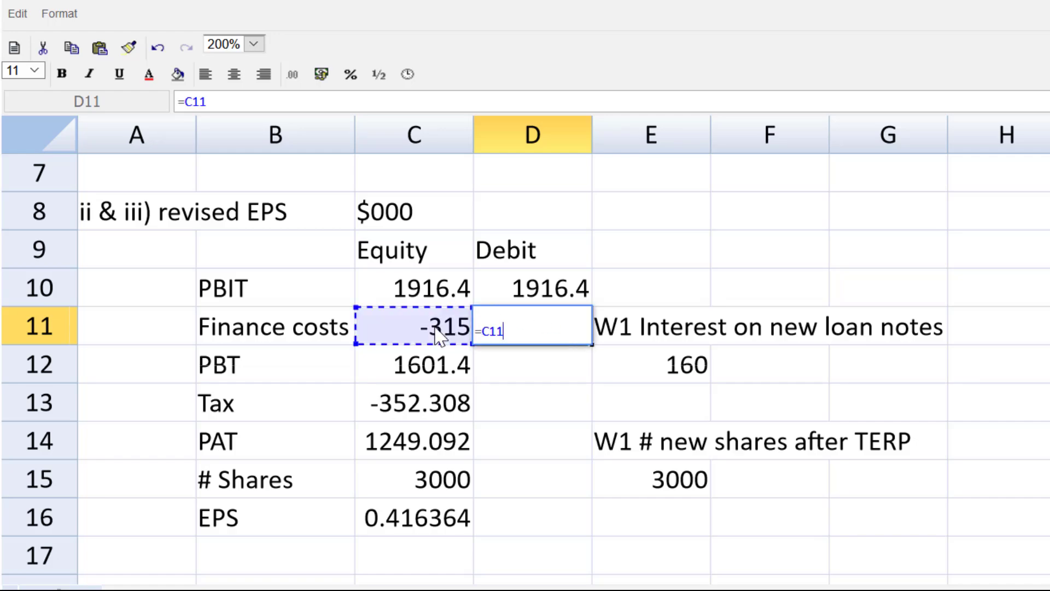
pyautogui.write('-')
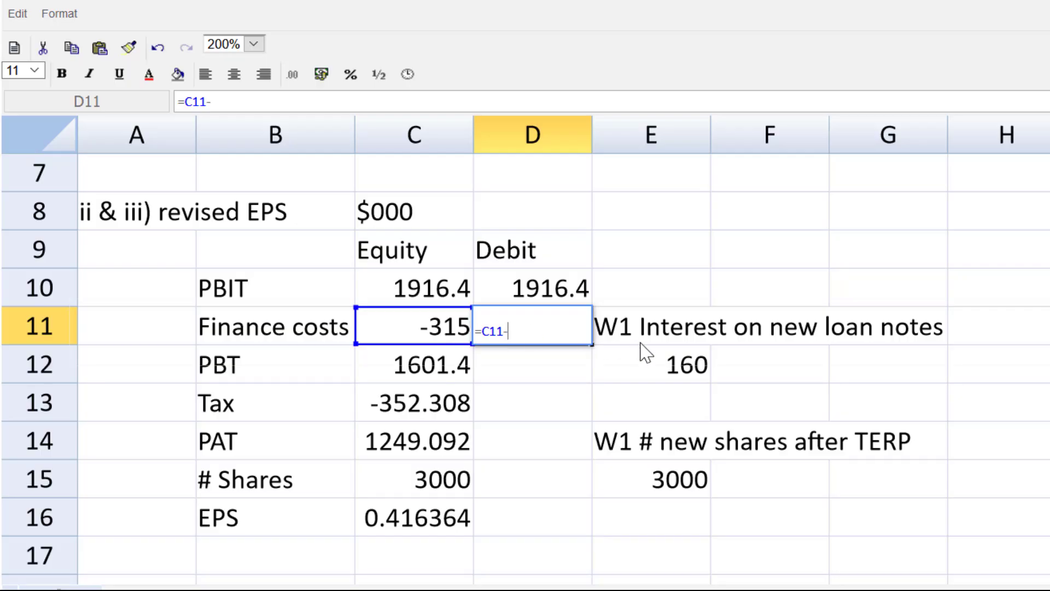
pyautogui.click(649, 363)
pyautogui.press('Return')
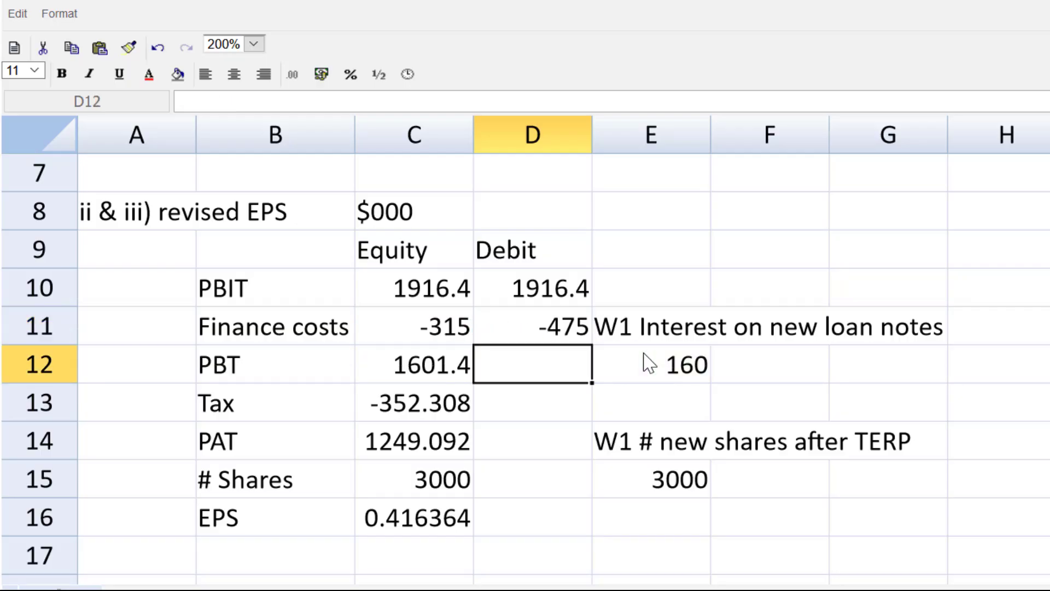
# Copy the Equity PBT-to-EPS formulas into the Debit column and set its share count to 2500.
pyautogui.click(542, 515)
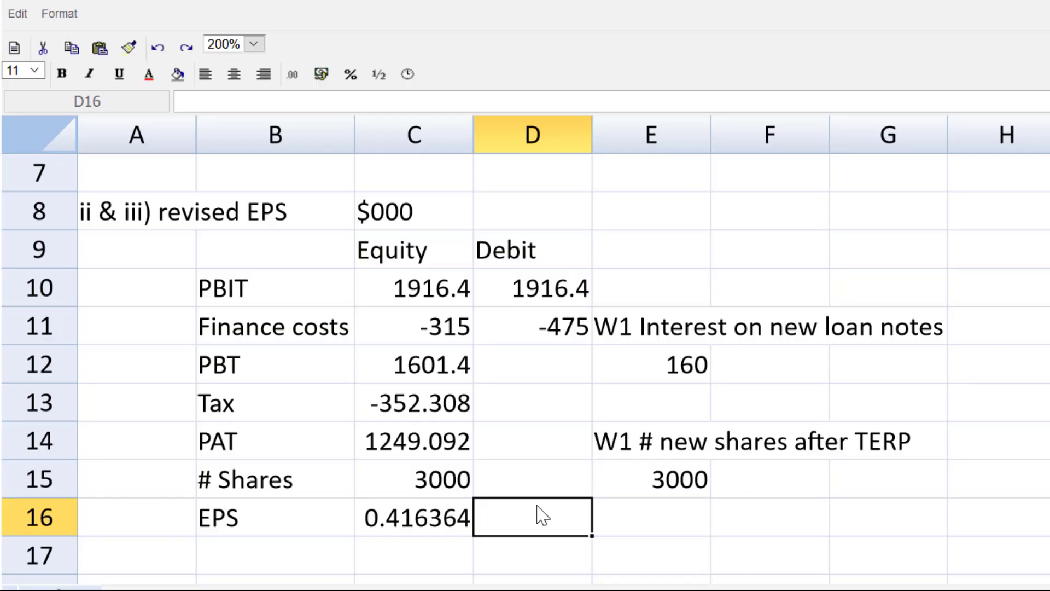
pyautogui.moveTo(444, 376); pyautogui.dragTo(443, 516)
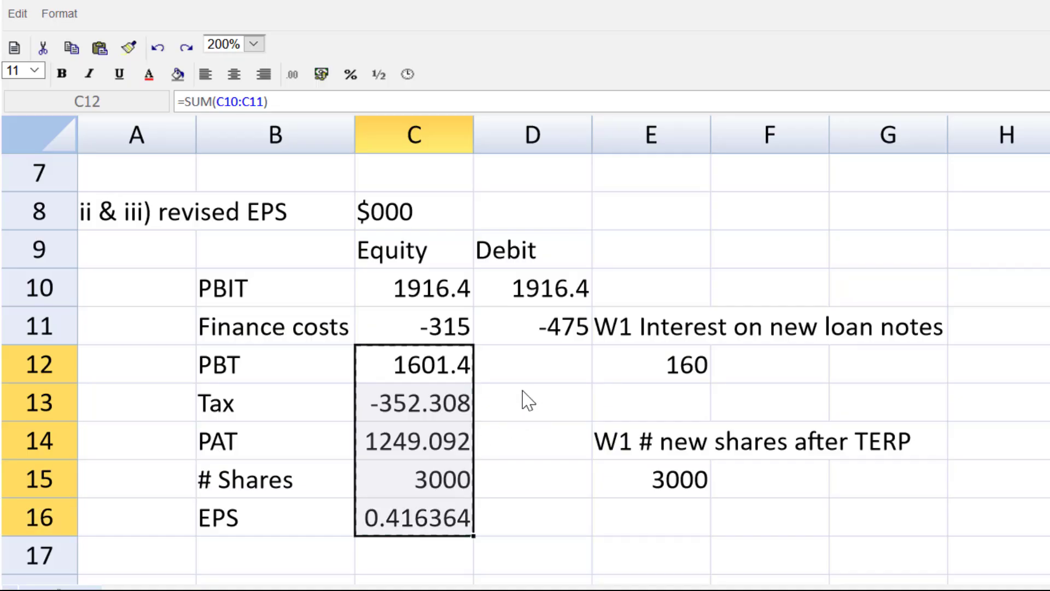
pyautogui.hotkey('ctrl', 'c')
pyautogui.click(532, 369)
pyautogui.hotkey('ctrl', 'v')
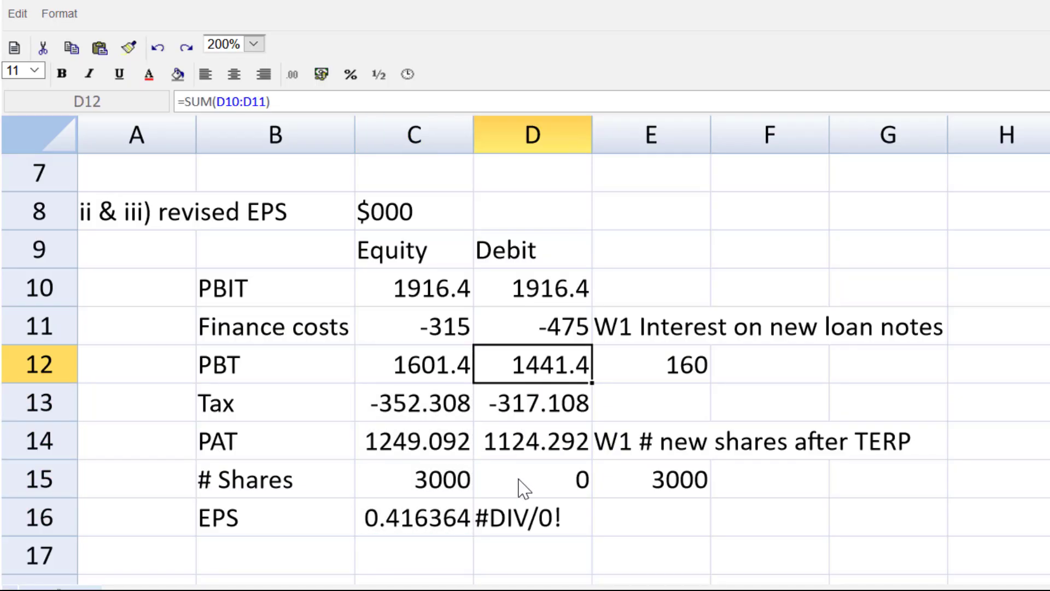
pyautogui.click(522, 492)
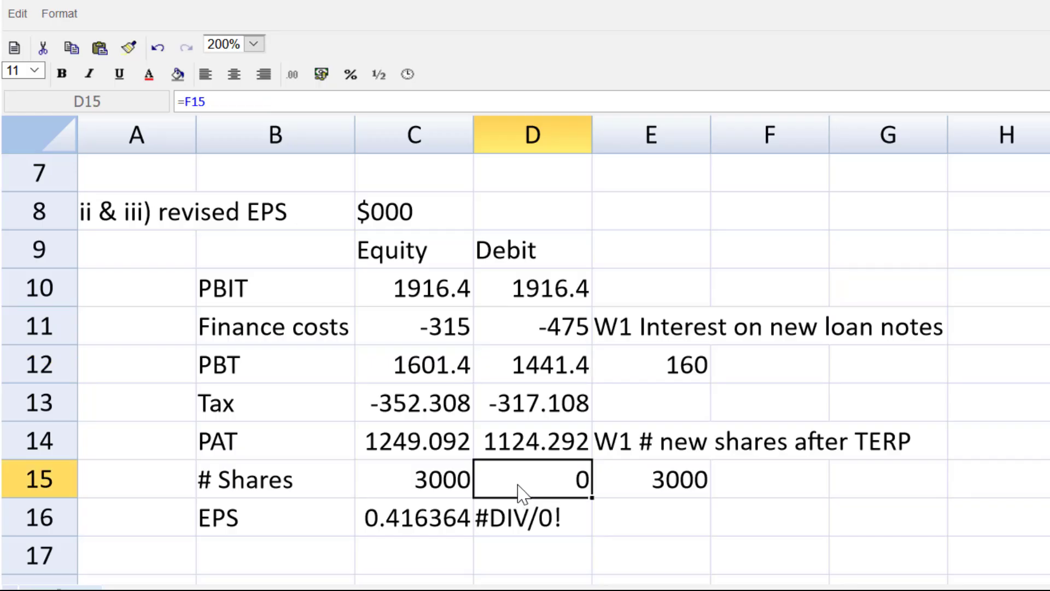
pyautogui.write('2500')
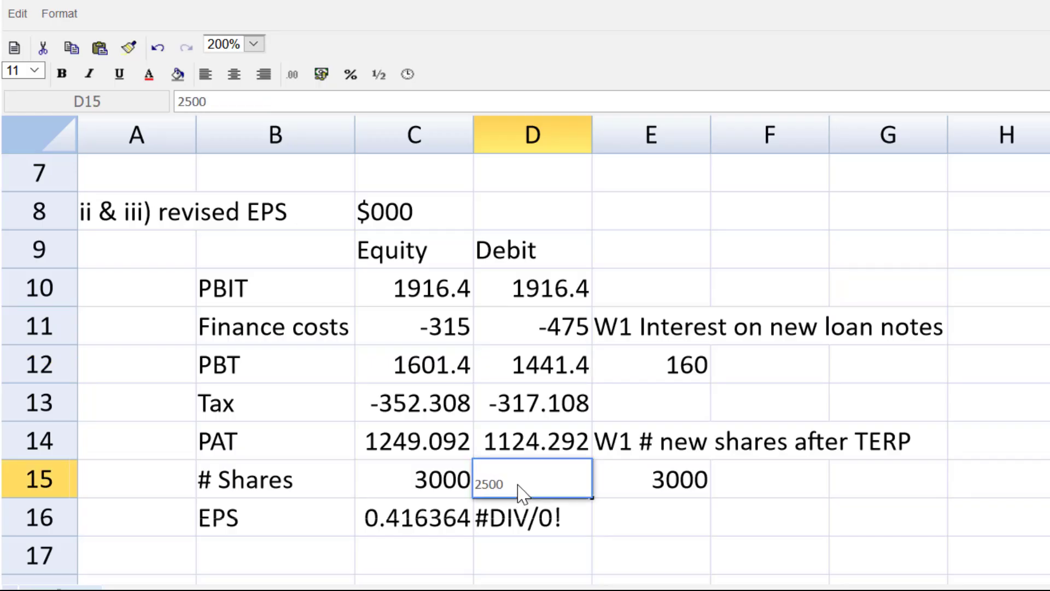
pyautogui.press('Return')
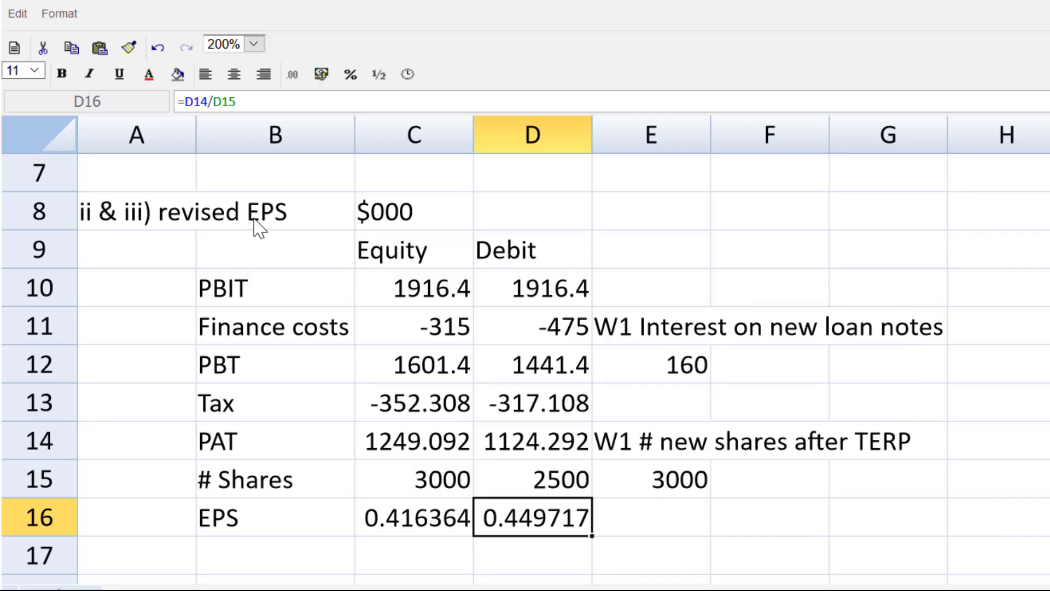
# Format the C10:D16 figures as #,##0.00 and make the Equity and Debit headings bold.
pyautogui.click(365, 288)
pyautogui.moveTo(364, 289); pyautogui.dragTo(514, 516)
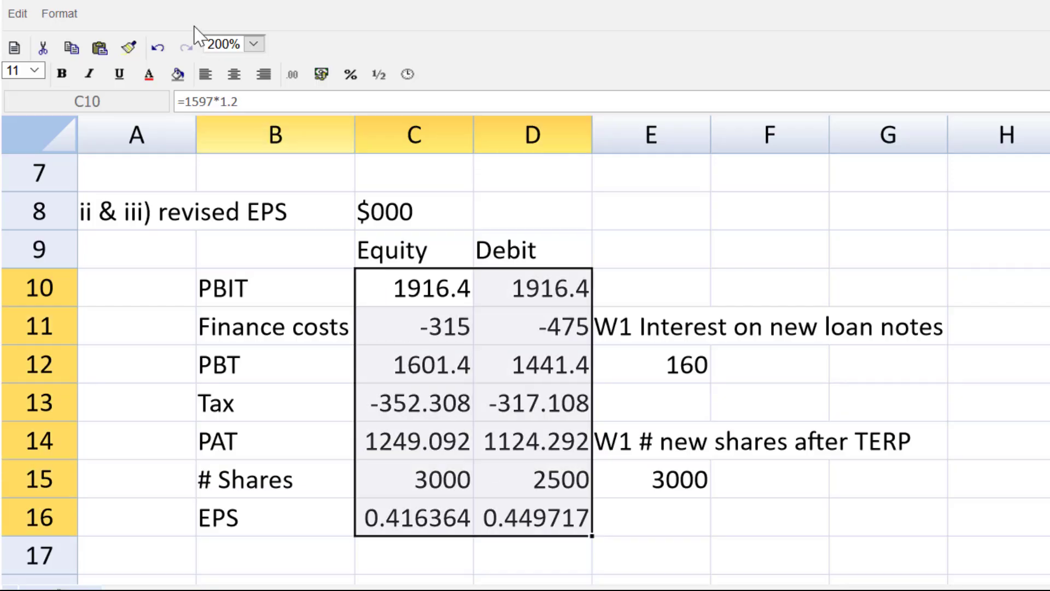
pyautogui.click(293, 75)
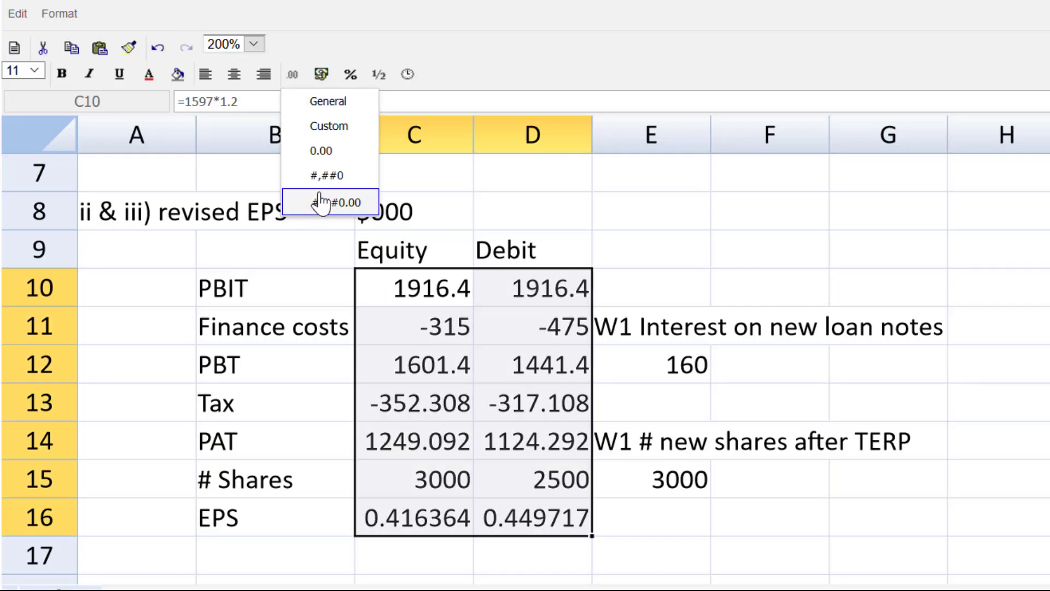
pyautogui.click(323, 176)
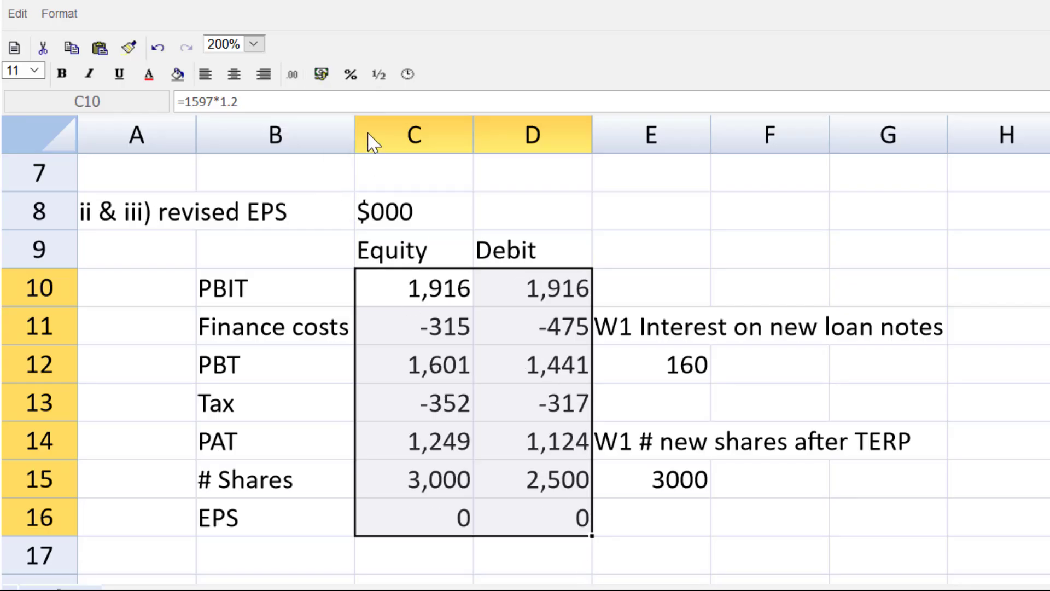
pyautogui.click(291, 75)
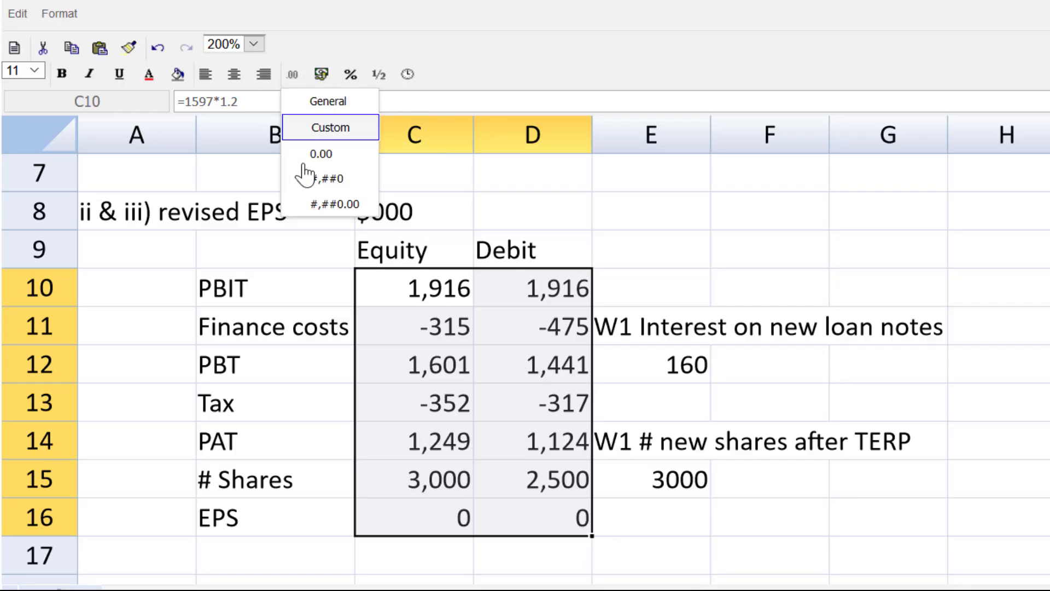
pyautogui.click(323, 204)
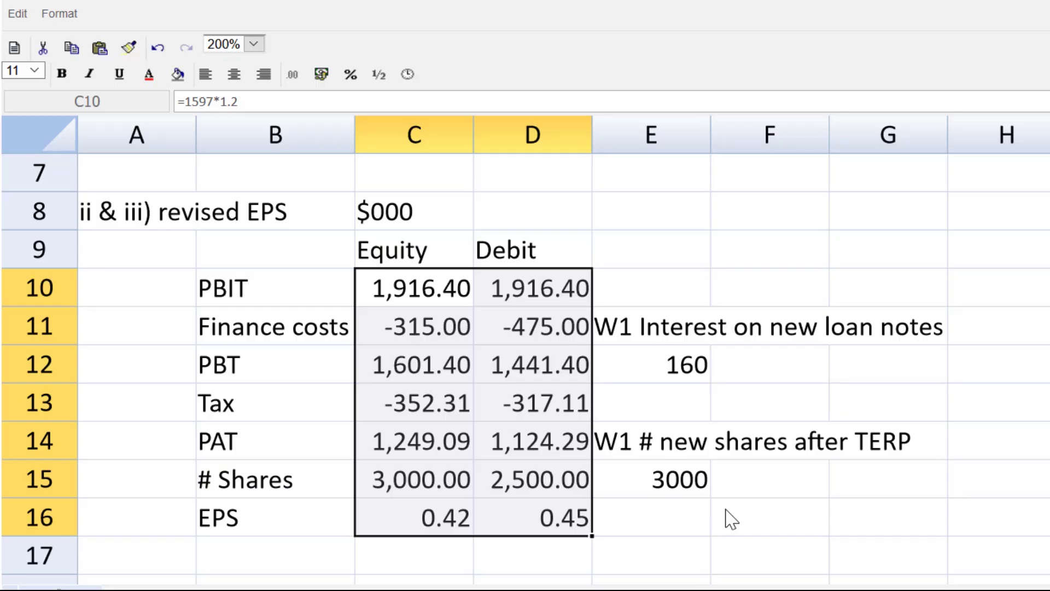
pyautogui.click(457, 255)
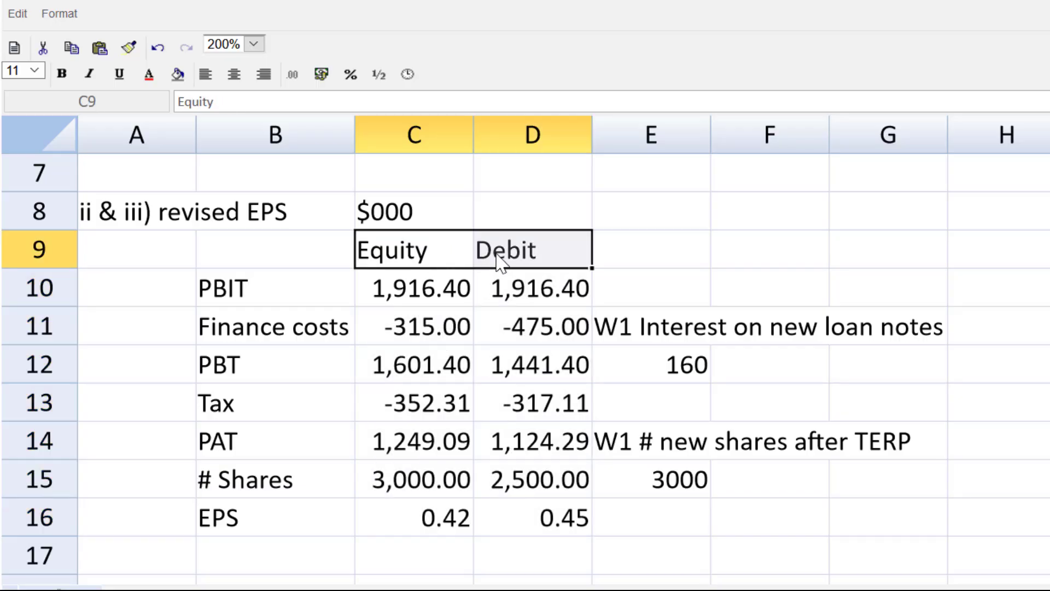
pyautogui.hotkey('ctrl', 'b')
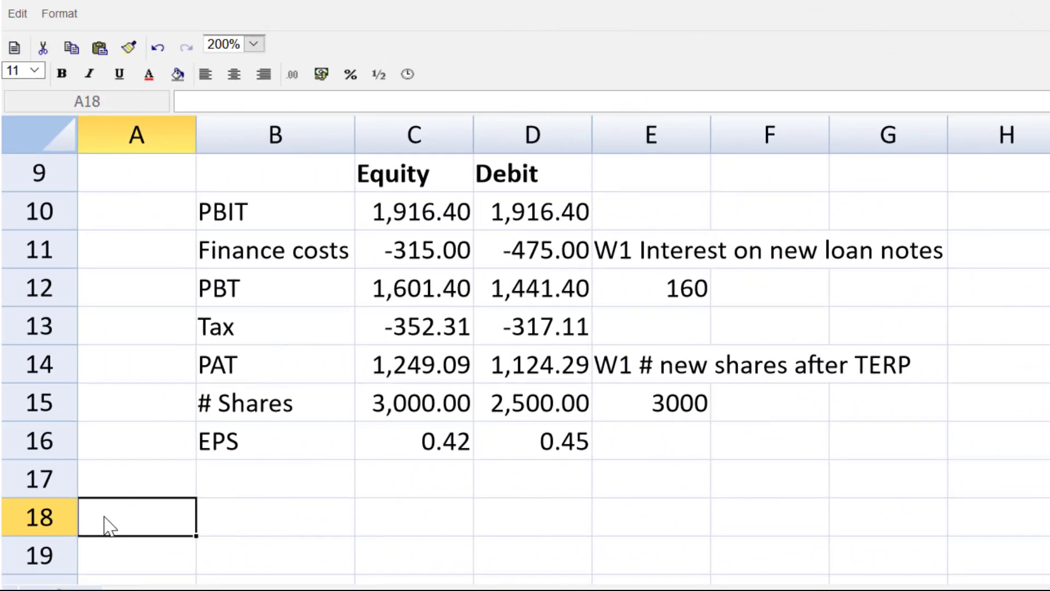
# Label row 18 'iv) revised share price'.
pyautogui.write('iv')
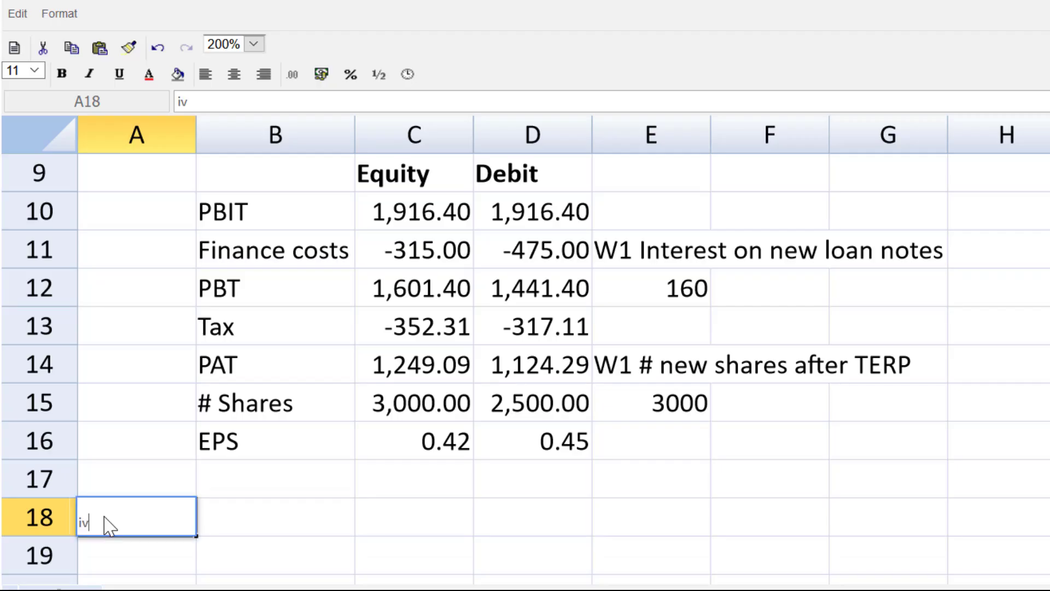
pyautogui.write(') revised s')
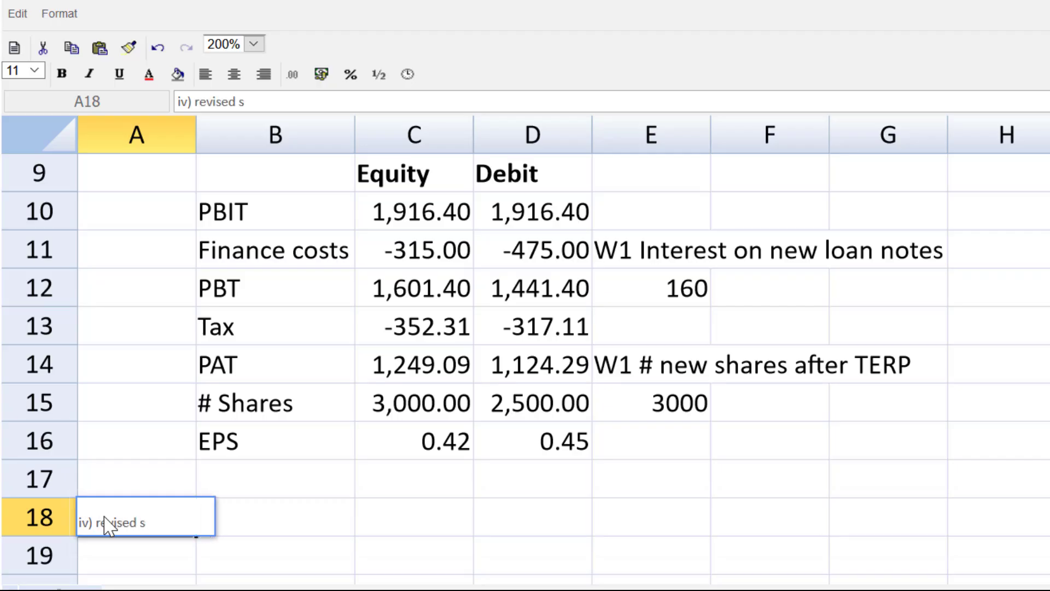
pyautogui.write('harep')
pyautogui.press('BackSpace')
pyautogui.write('price')
pyautogui.press('Tab')
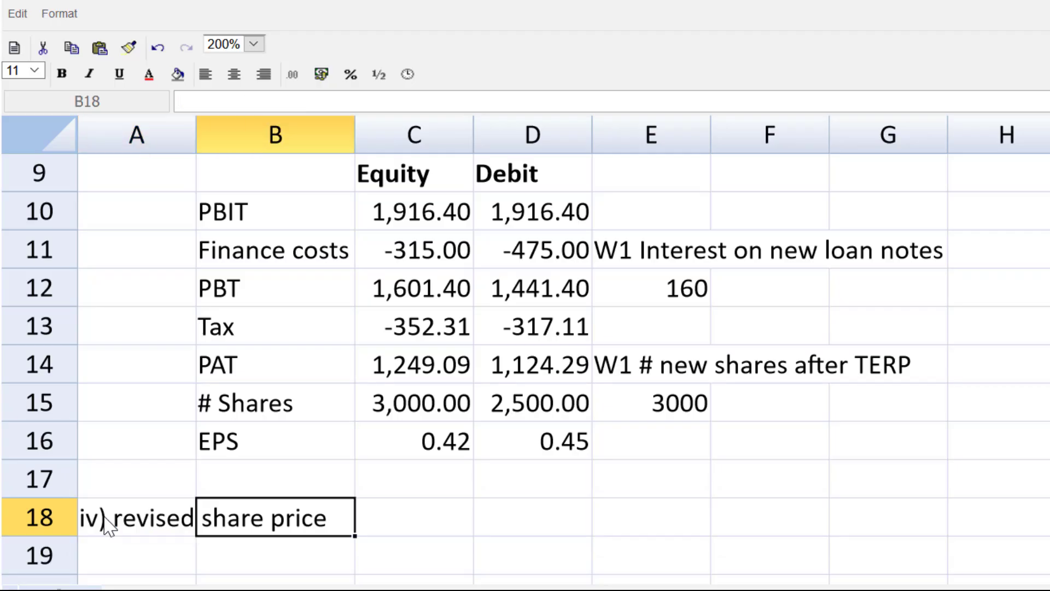
pyautogui.press('Tab')
pyautogui.press('Tab')
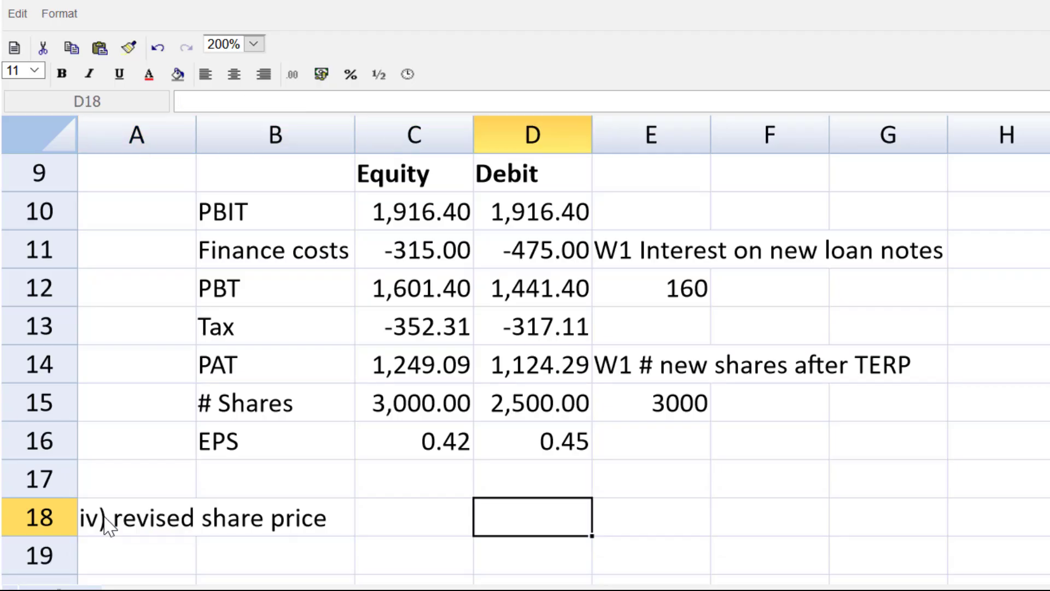
pyautogui.press('Left')
# Enter =C16*12.5 in C18 and copy it to D18, giving 5.20455 and 5.62146.
pyautogui.write('=')
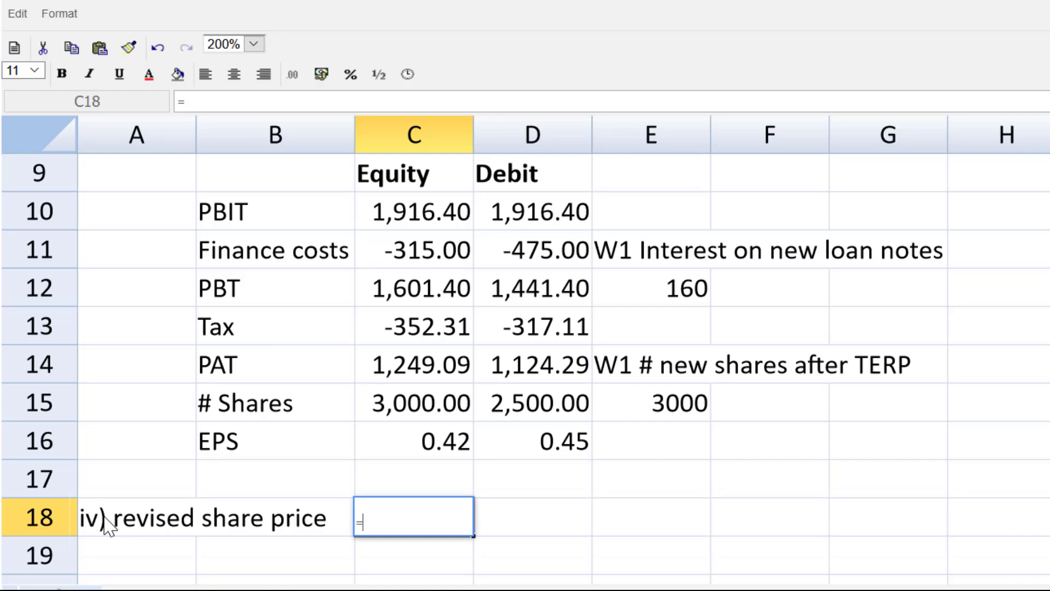
pyautogui.click(430, 450)
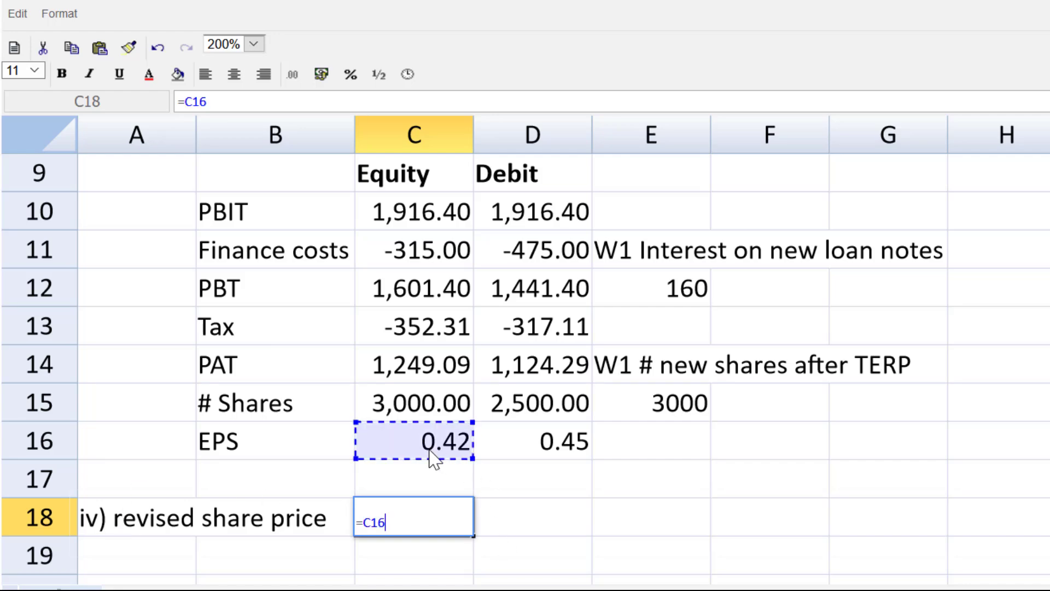
pyautogui.write('*')
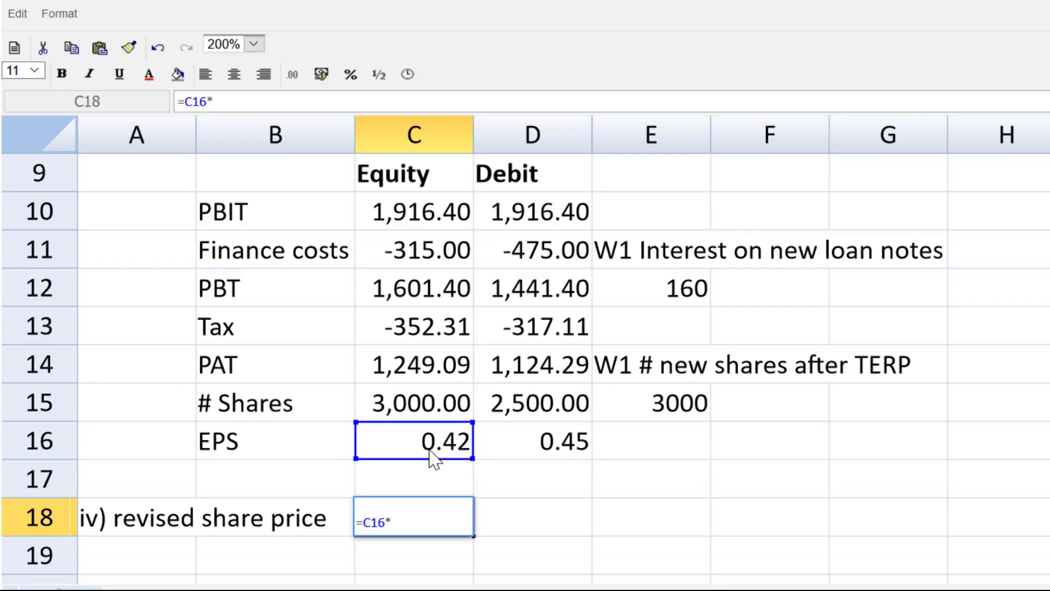
pyautogui.write('12.5')
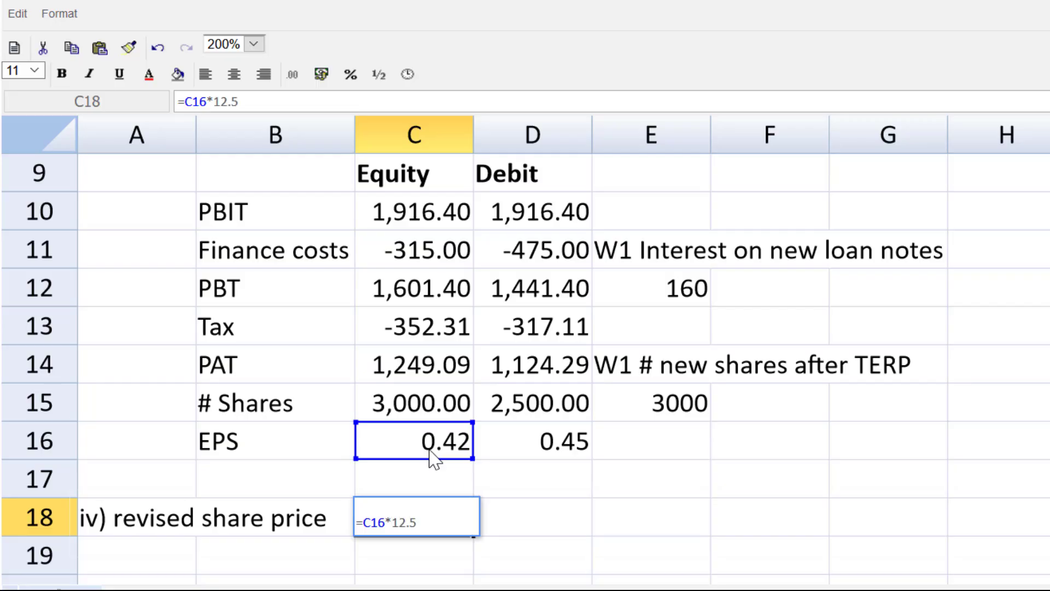
pyautogui.press('Return')
pyautogui.click(380, 514)
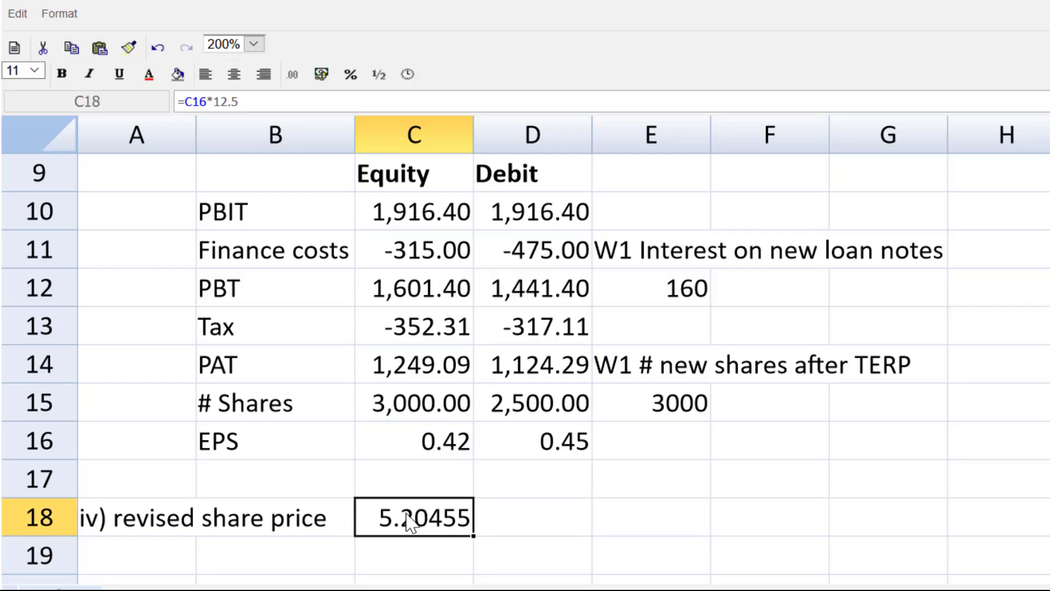
pyautogui.hotkey('ctrl', 'c')
pyautogui.click(495, 525)
pyautogui.hotkey('ctrl', 'v')
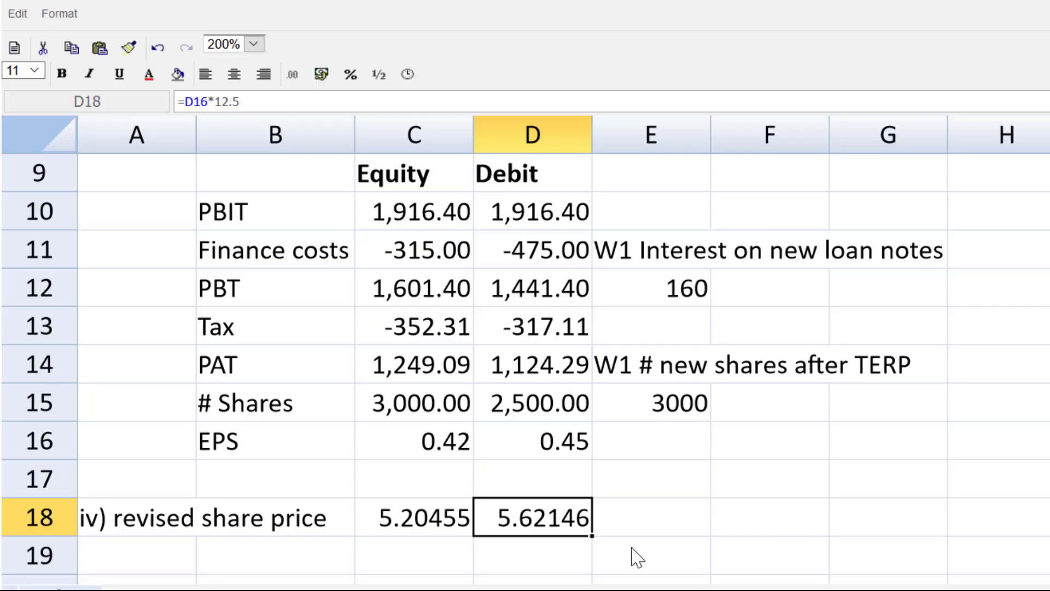
pyautogui.press('Down')
pyautogui.press('Down')
pyautogui.press('Down')
pyautogui.press('Down')
pyautogui.press('Down')
pyautogui.press('Down')
pyautogui.press('Down')
pyautogui.press('Down')
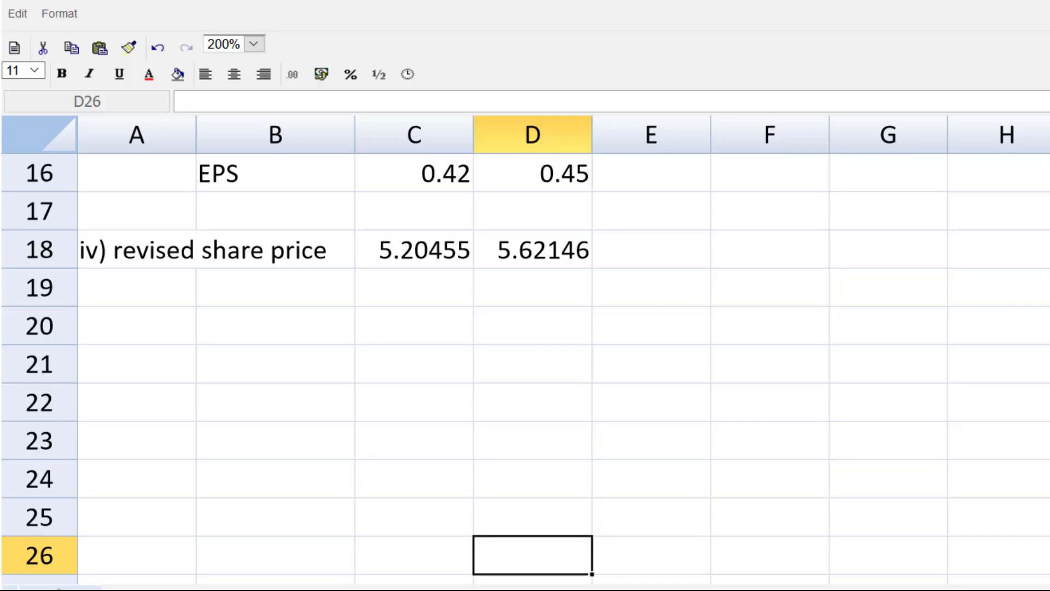
# Title the section 'v) evaluation' with column headings Current, Equity and Debt.
pyautogui.click(119, 332)
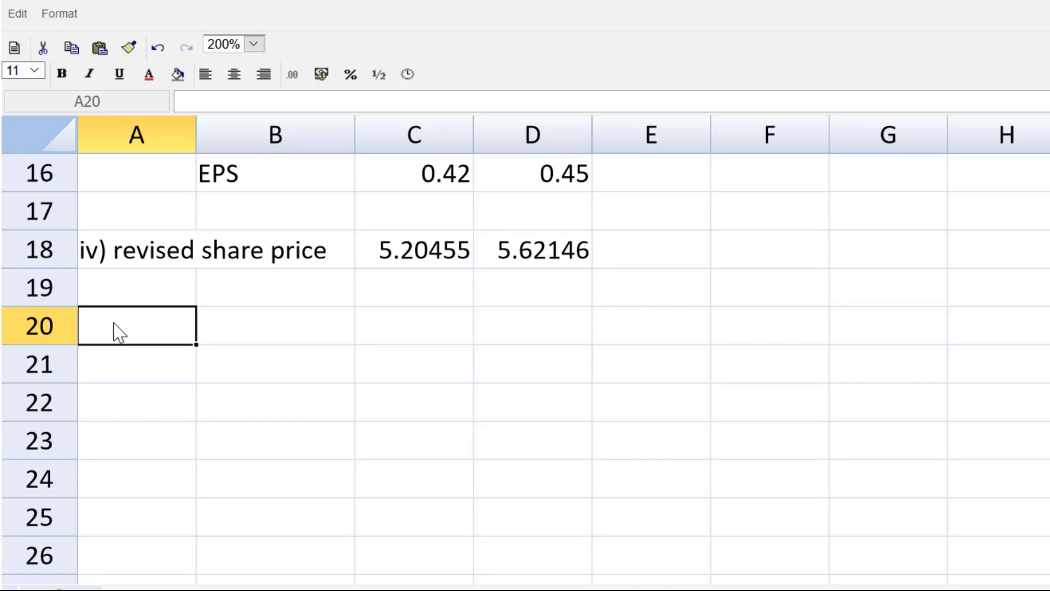
pyautogui.write('vo')
pyautogui.press('BackSpace')
pyautogui.write(') evaluation')
pyautogui.press('Tab')
pyautogui.press('Tab')
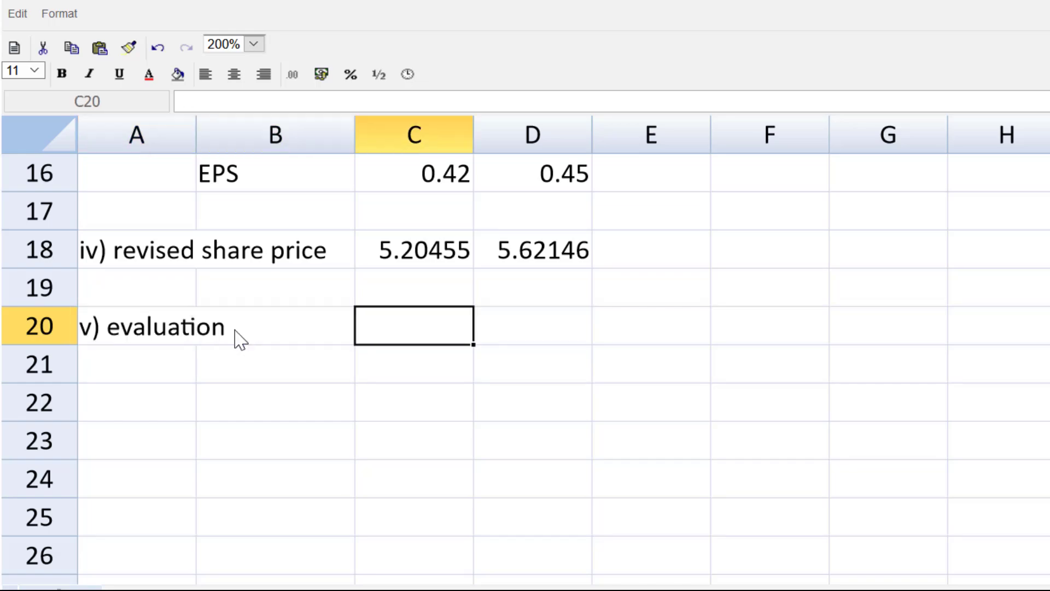
pyautogui.write('CUR')
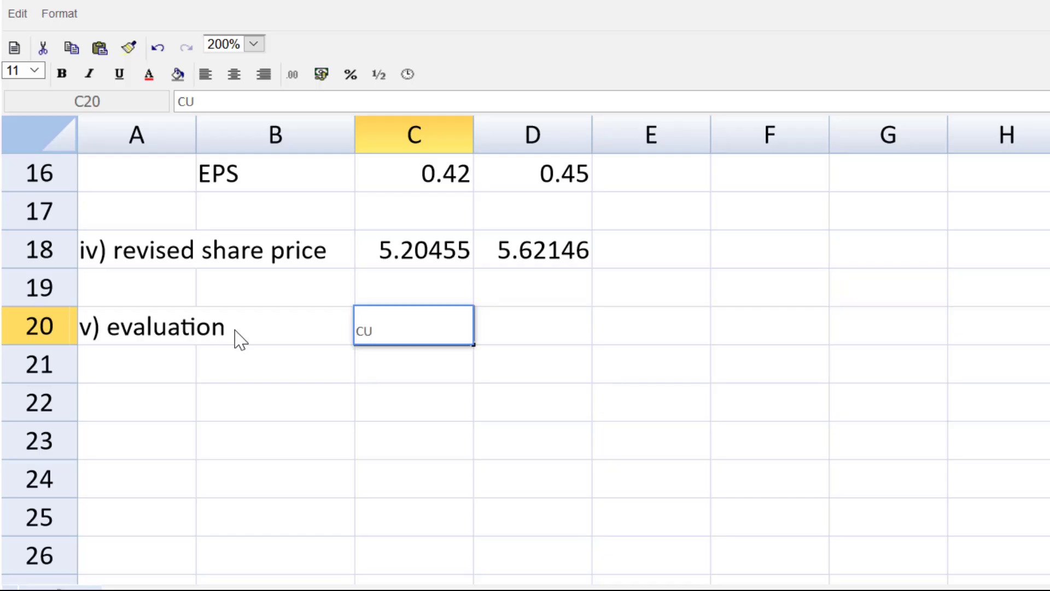
pyautogui.press('BackSpace')
pyautogui.press('BackSpace')
pyautogui.write('urrent')
pyautogui.press('Tab')
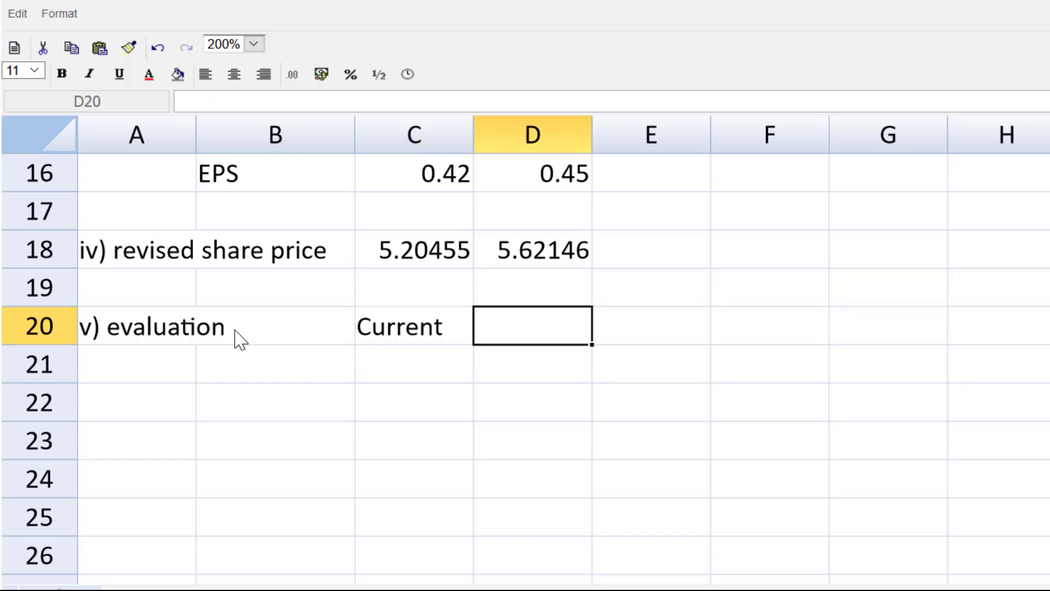
pyautogui.write('Equity')
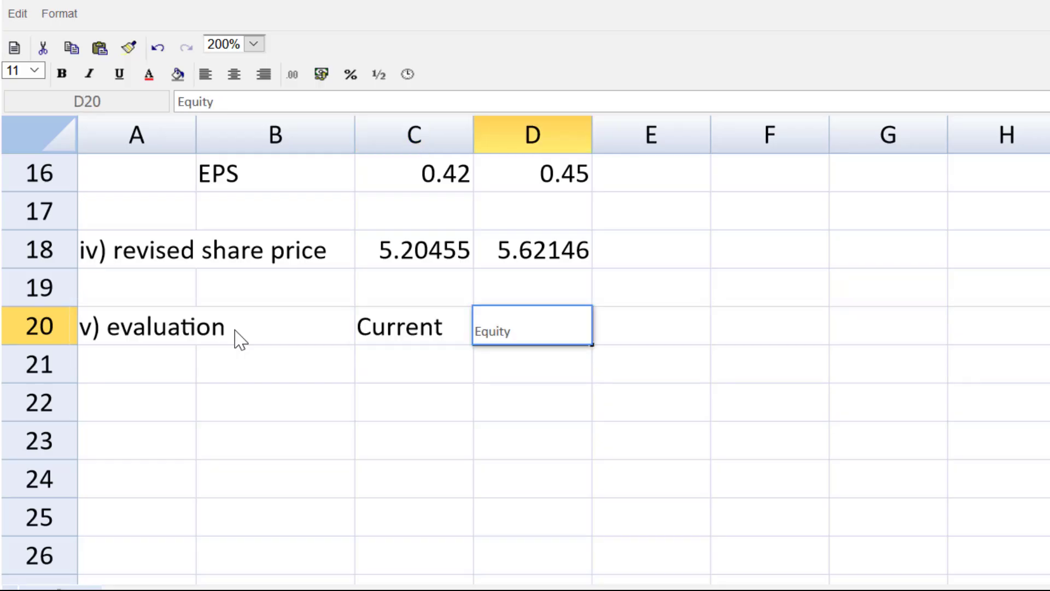
pyautogui.press('Tab')
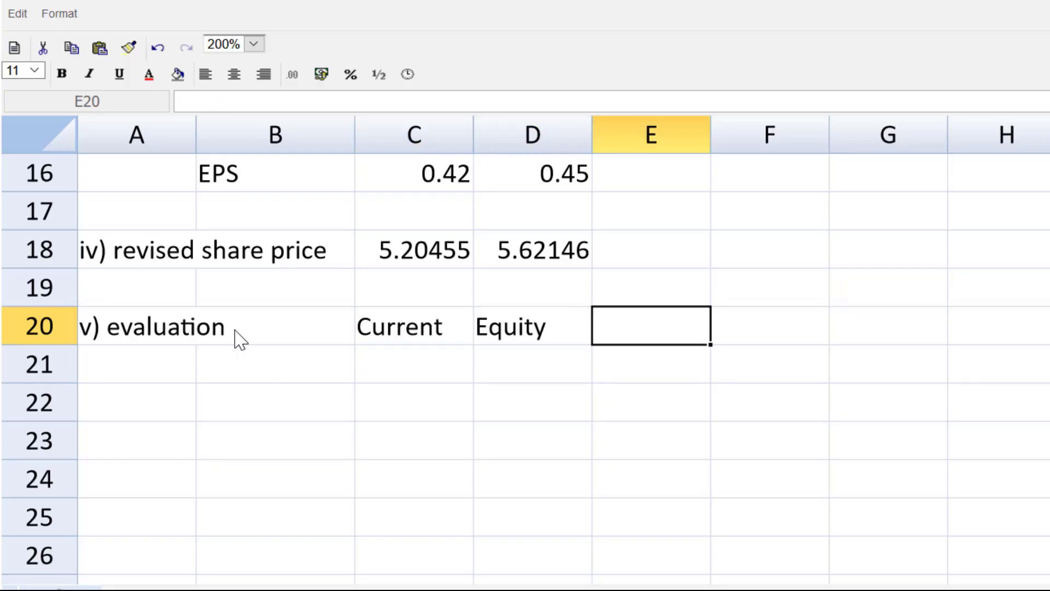
pyautogui.write('Debt')
pyautogui.press('Return')
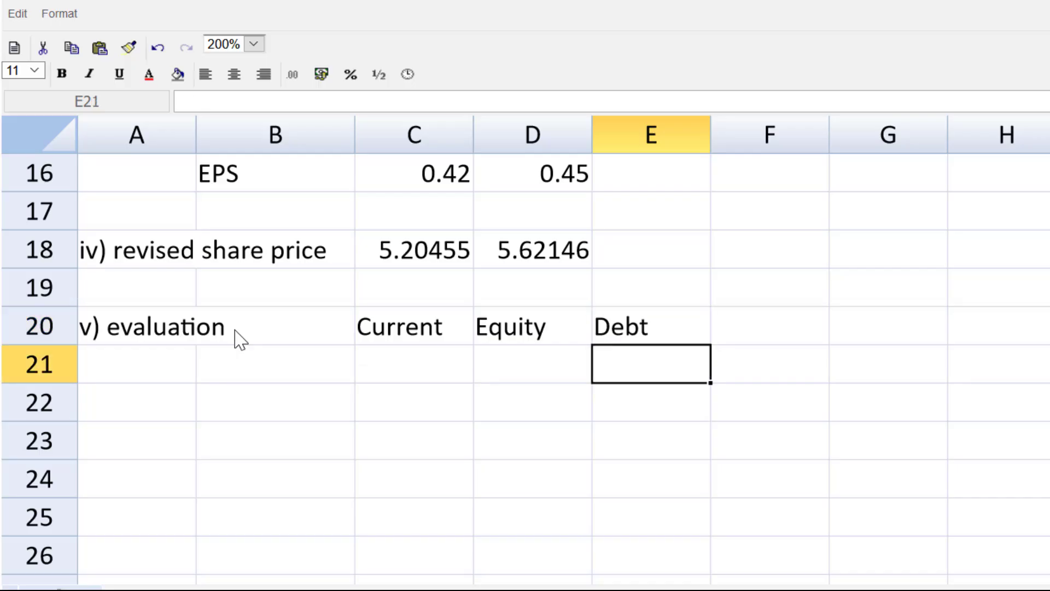
# Add row labels Debt, Equity, Gearing, I cover and Capital Gain in column B.
pyautogui.press('Left')
pyautogui.press('Left')
pyautogui.press('Left')
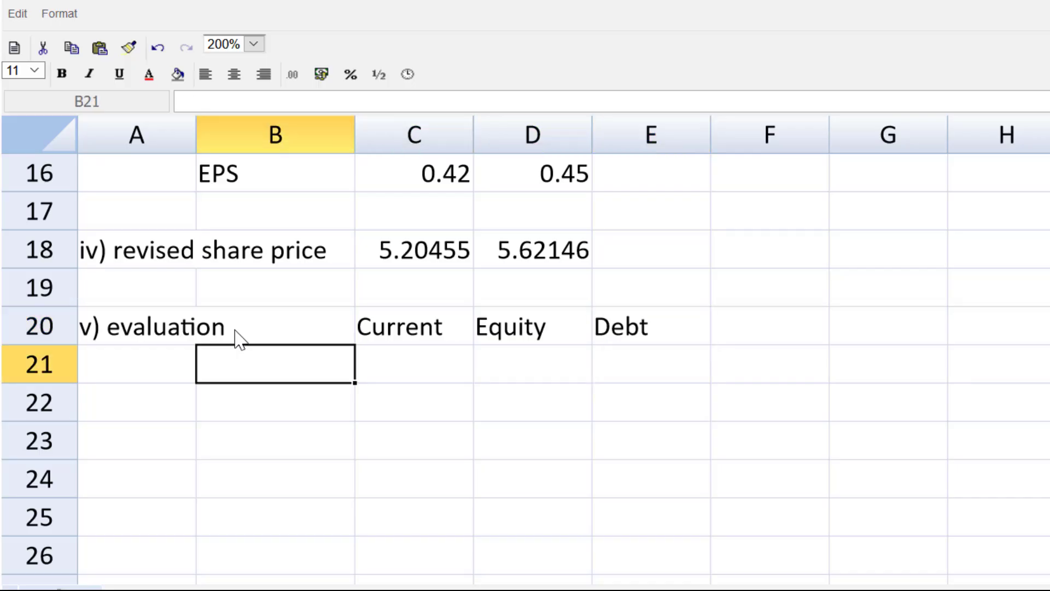
pyautogui.write('Debt')
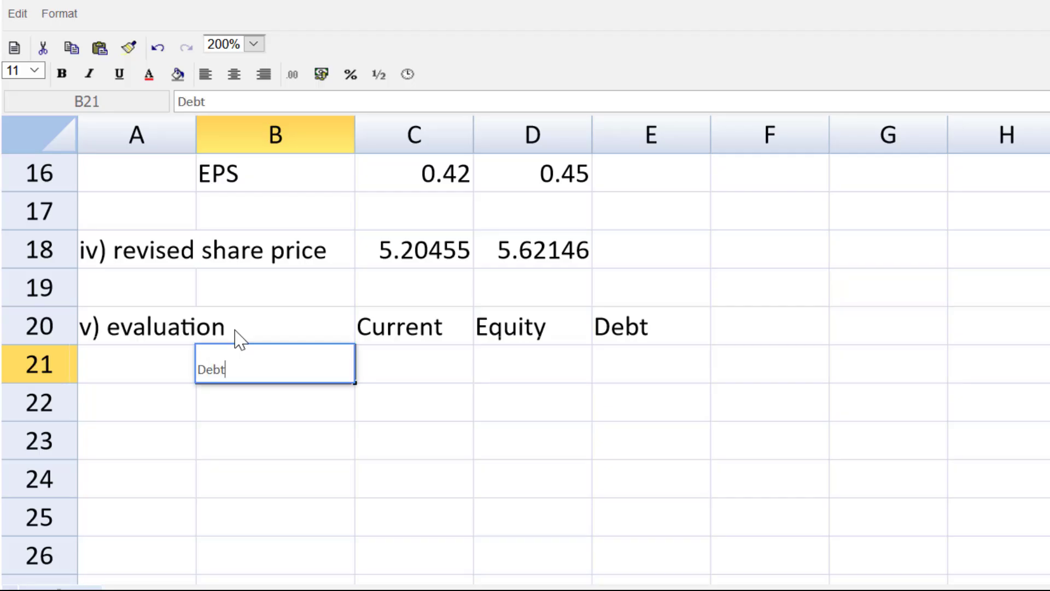
pyautogui.press('Return')
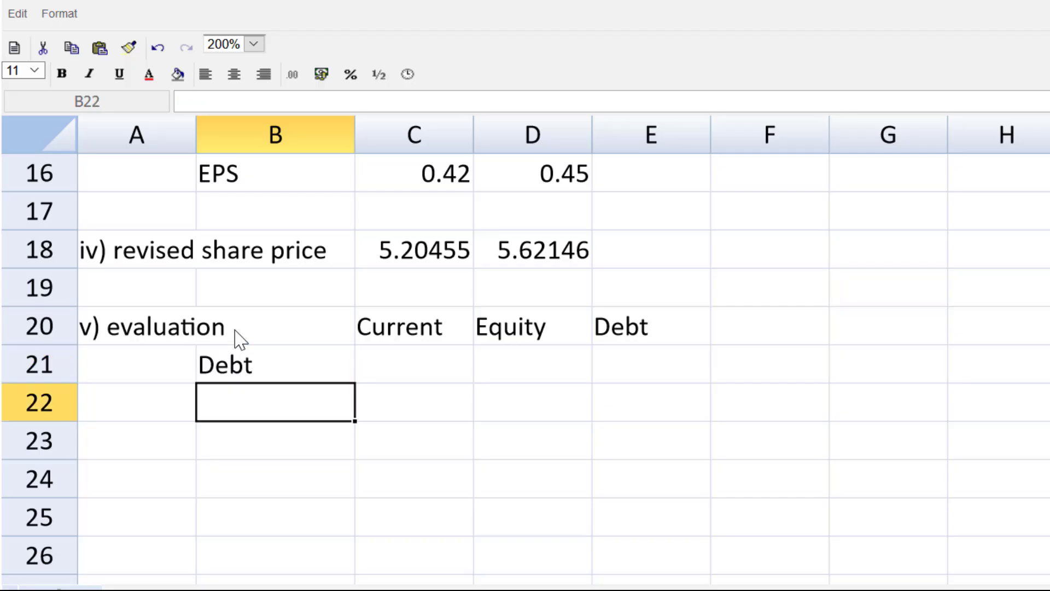
pyautogui.write('Equity')
pyautogui.press('Return')
pyautogui.write('Geart')
pyautogui.press('BackSpace')
pyautogui.write('ing')
pyautogui.press('Return')
pyautogui.write('I')
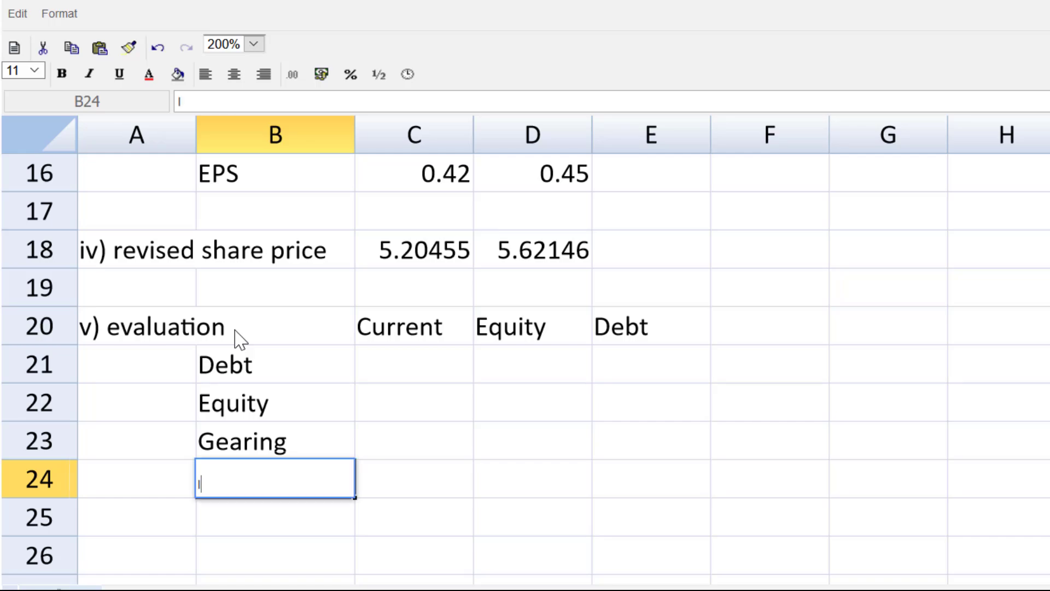
pyautogui.write(' cover')
pyautogui.press('Return')
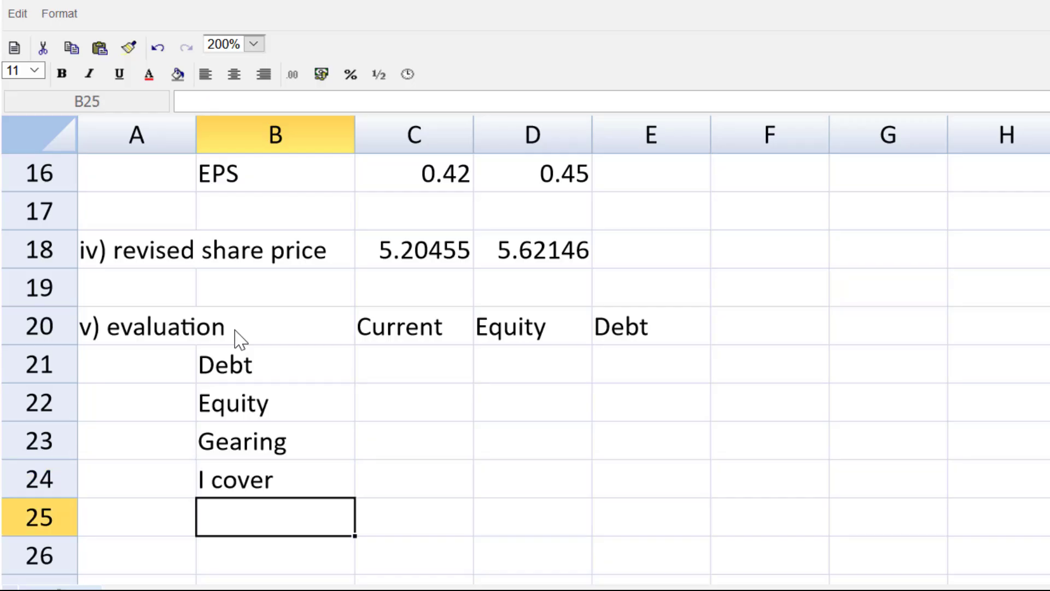
pyautogui.write('Capital ')
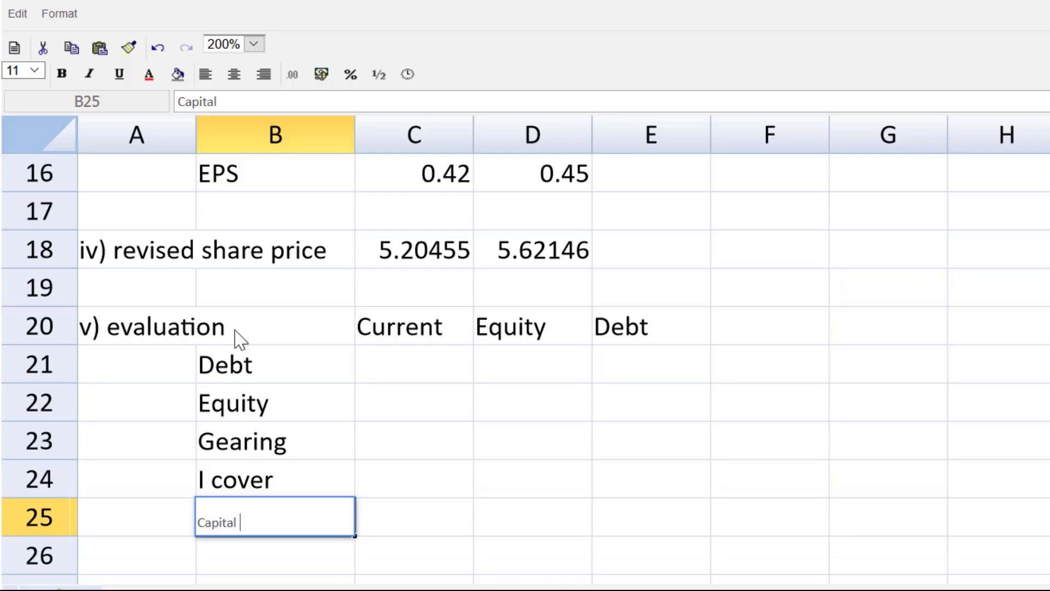
pyautogui.write('Ganin')
pyautogui.press('BackSpace')
pyautogui.press('BackSpace')
pyautogui.press('BackSpace')
pyautogui.write('in')
pyautogui.press('Return')
# Enter current debt 4500 in C21 and current equity =2500+5488 (7988) in C22.
pyautogui.click(427, 374)
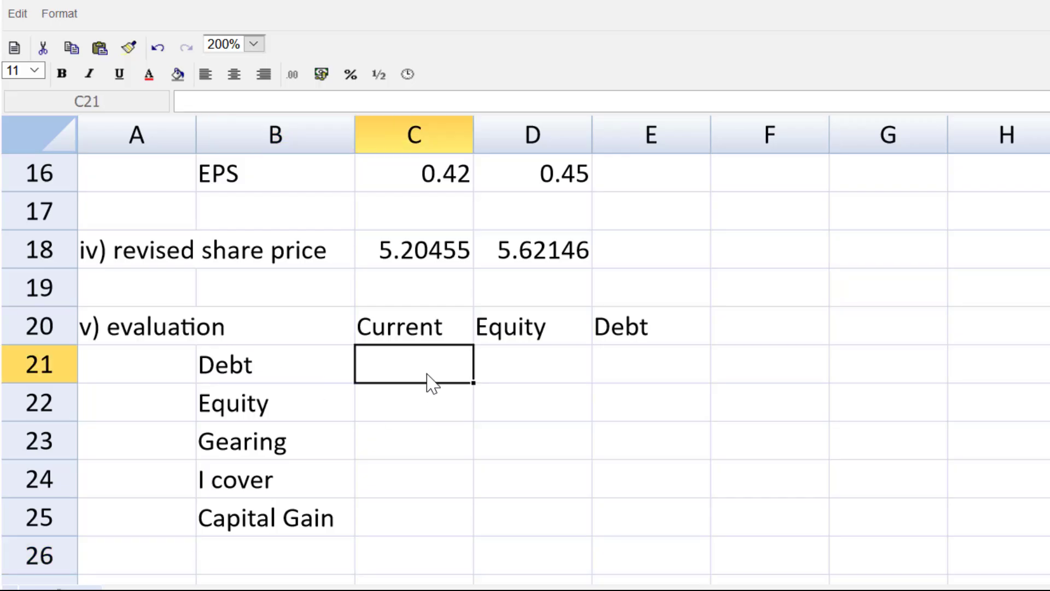
pyautogui.write('4500')
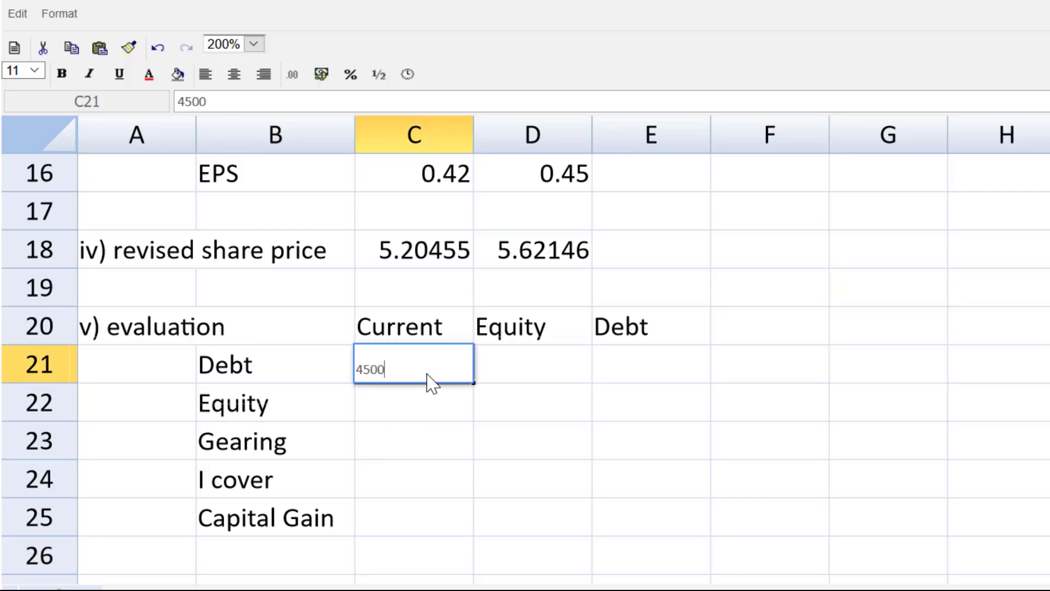
pyautogui.press('Return')
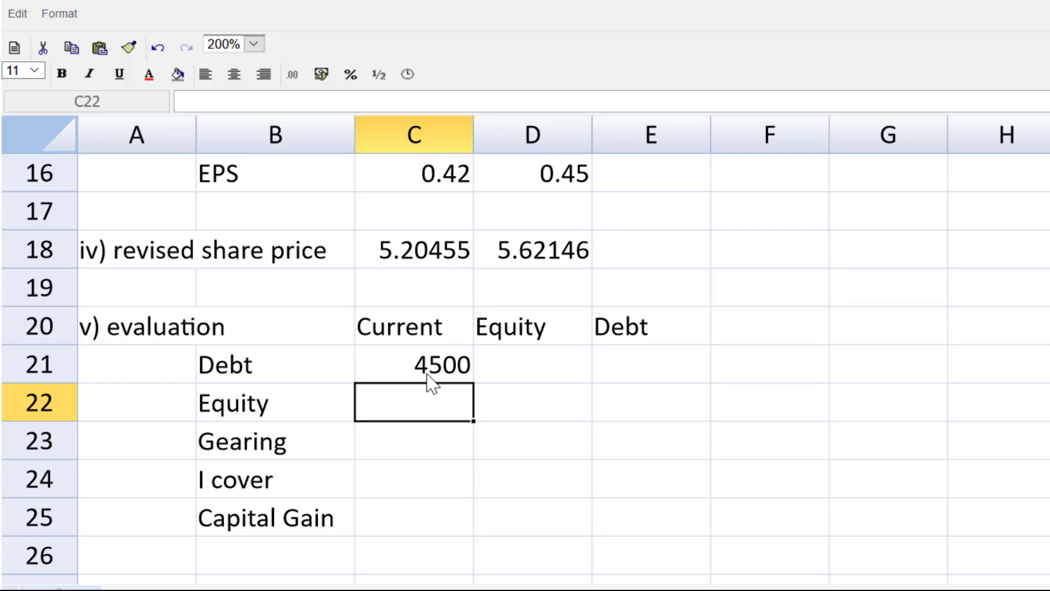
pyautogui.write('=')
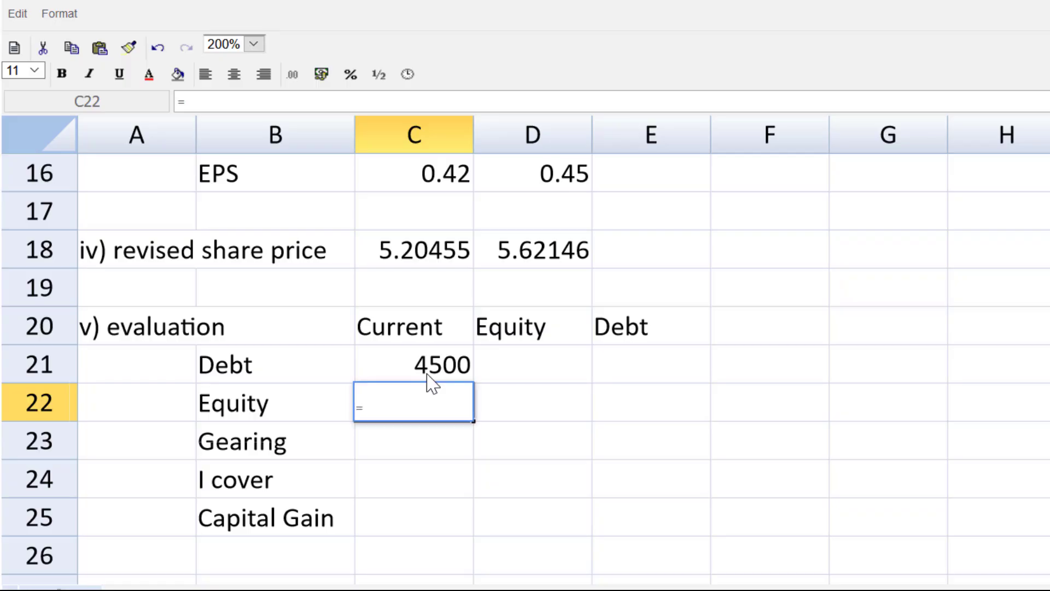
pyautogui.write('2500+5488')
pyautogui.press('Return')
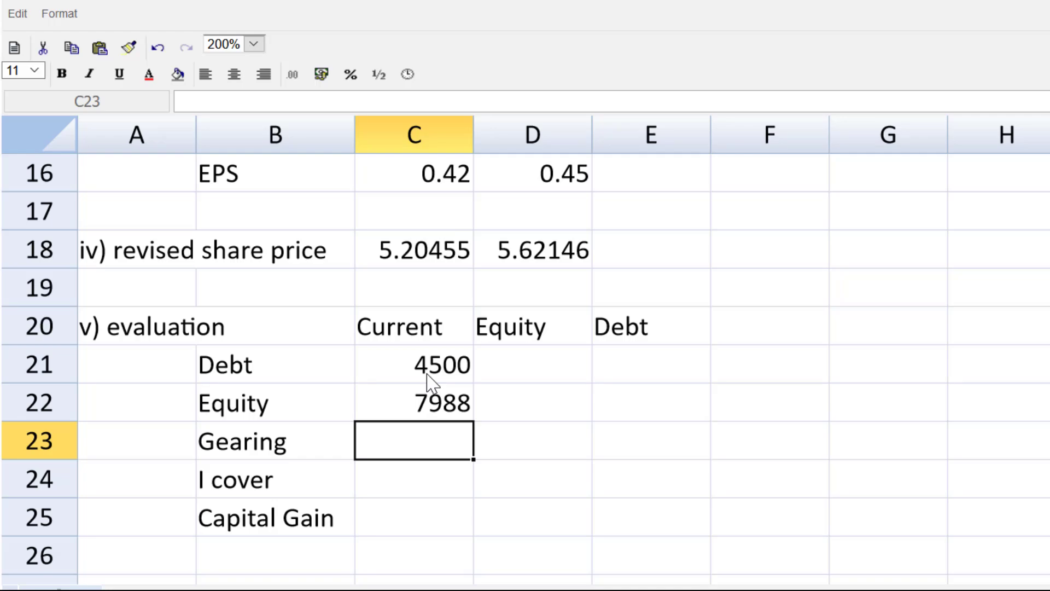
# Calculate current gearing in C23 as =C21/C22, giving 0.563345.
pyautogui.write('=')
pyautogui.click(427, 374)
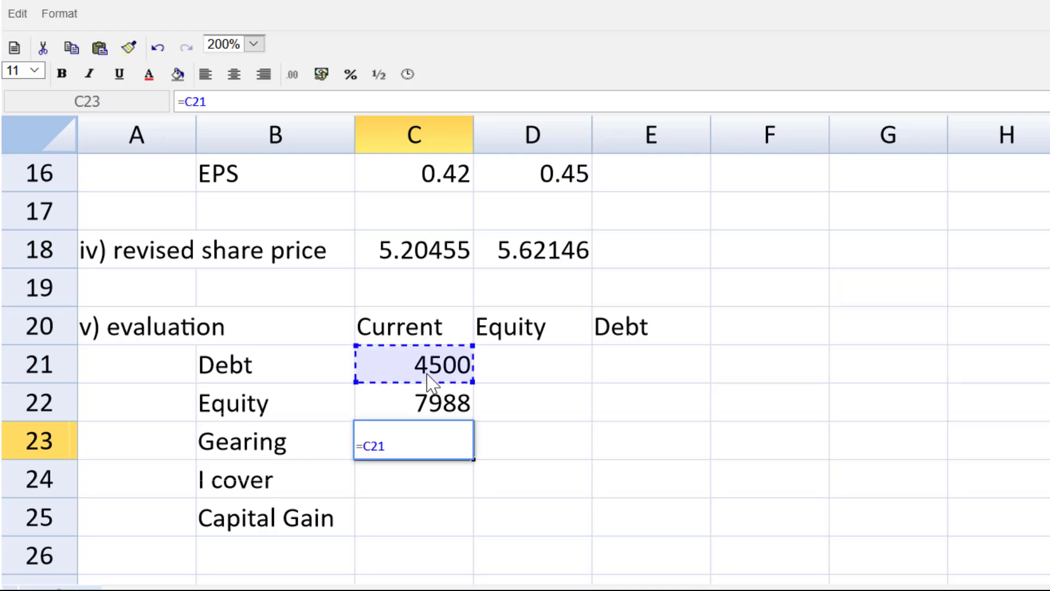
pyautogui.write('/')
pyautogui.click(430, 401)
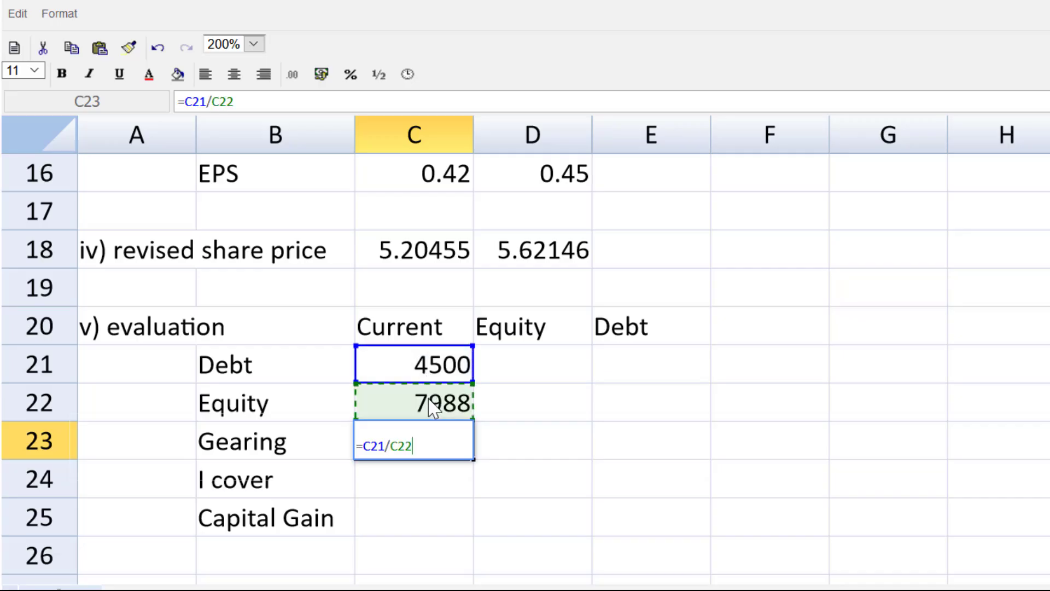
pyautogui.press('Return')
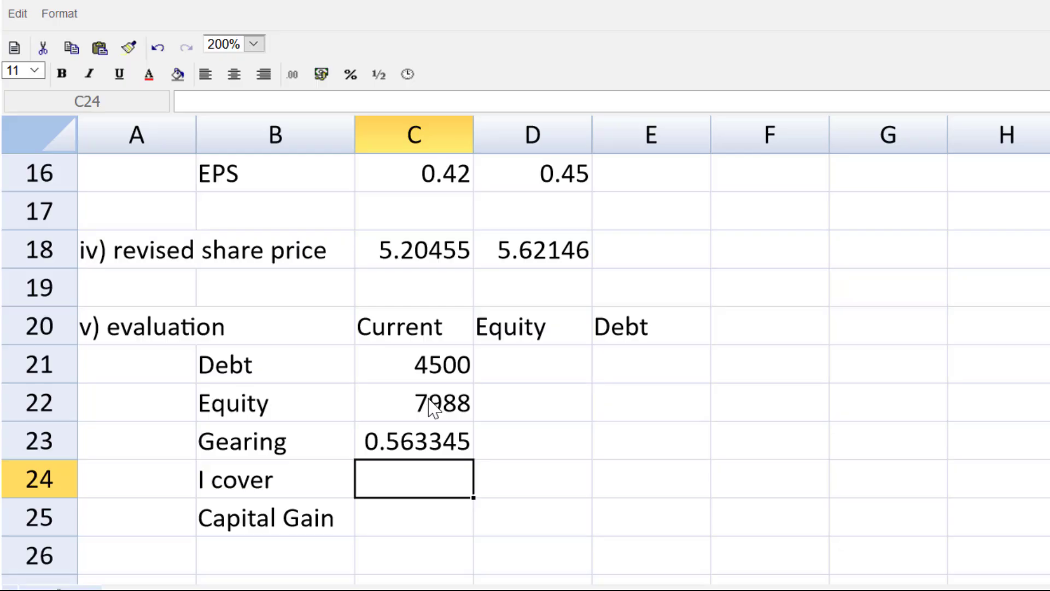
# Set Equity-scenario debt to =C21 (4500) and equity to =C22+500 (8488).
pyautogui.click(489, 378)
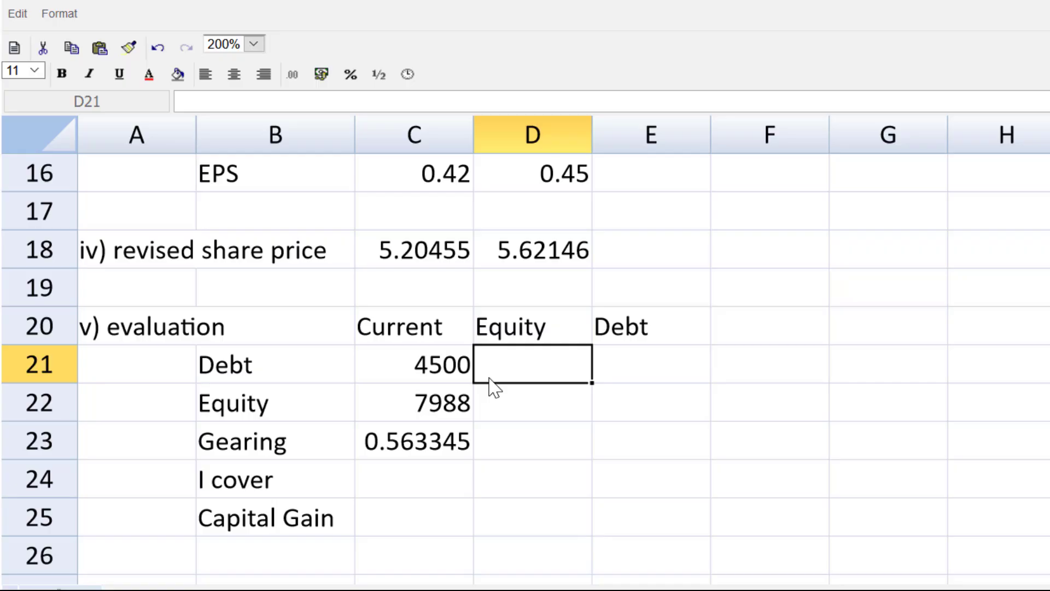
pyautogui.write('=')
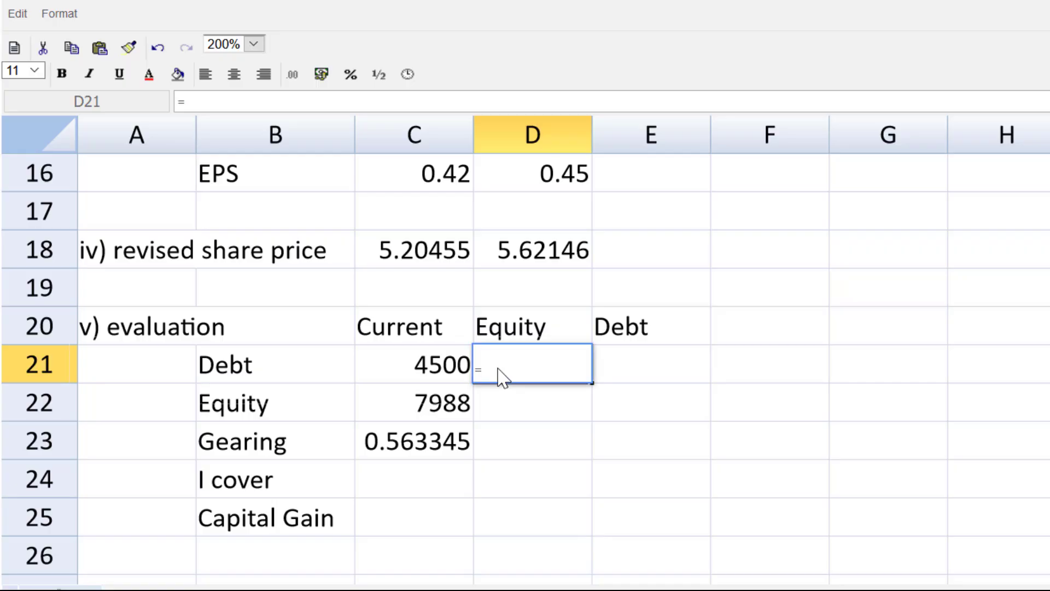
pyautogui.click(451, 377)
pyautogui.press('Return')
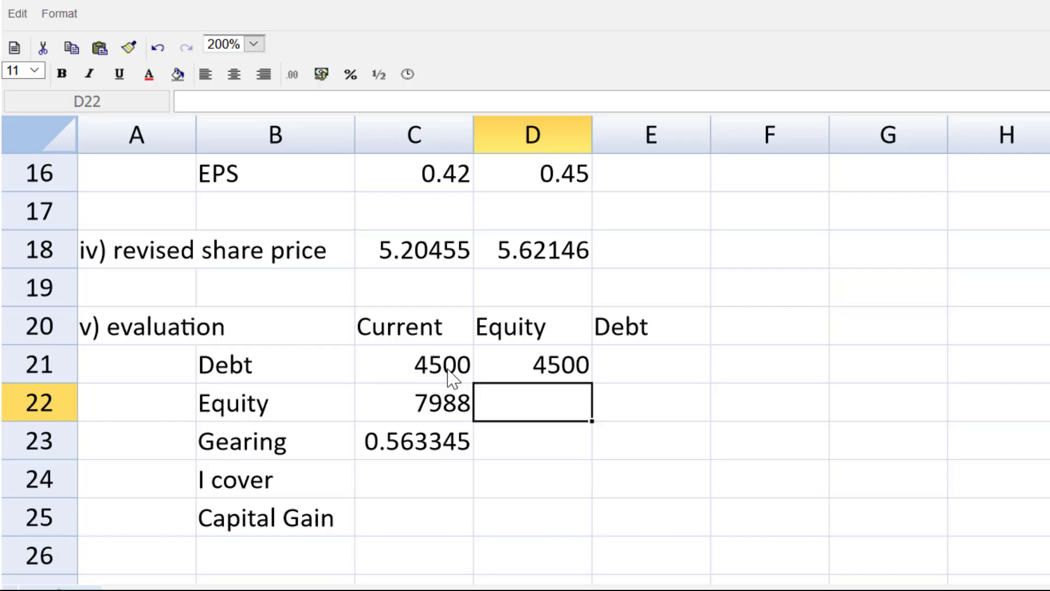
pyautogui.write('=')
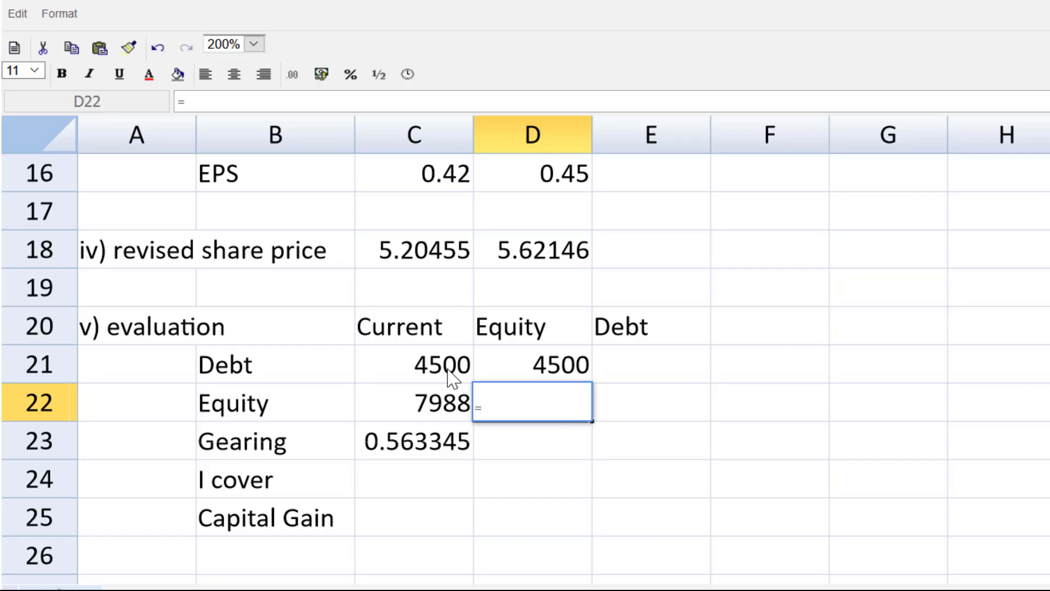
pyautogui.click(445, 409)
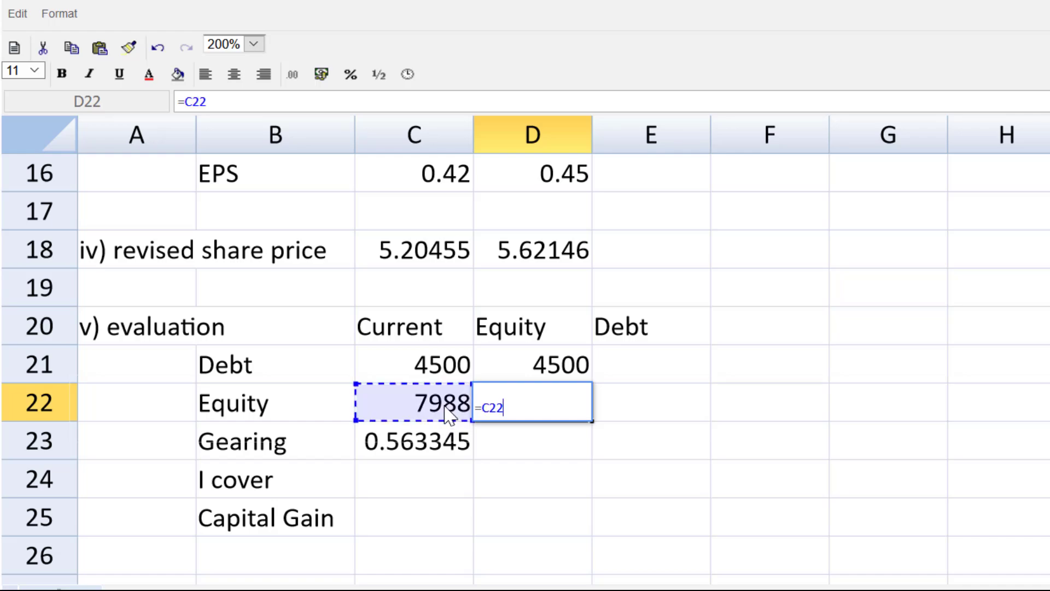
pyautogui.write('+')
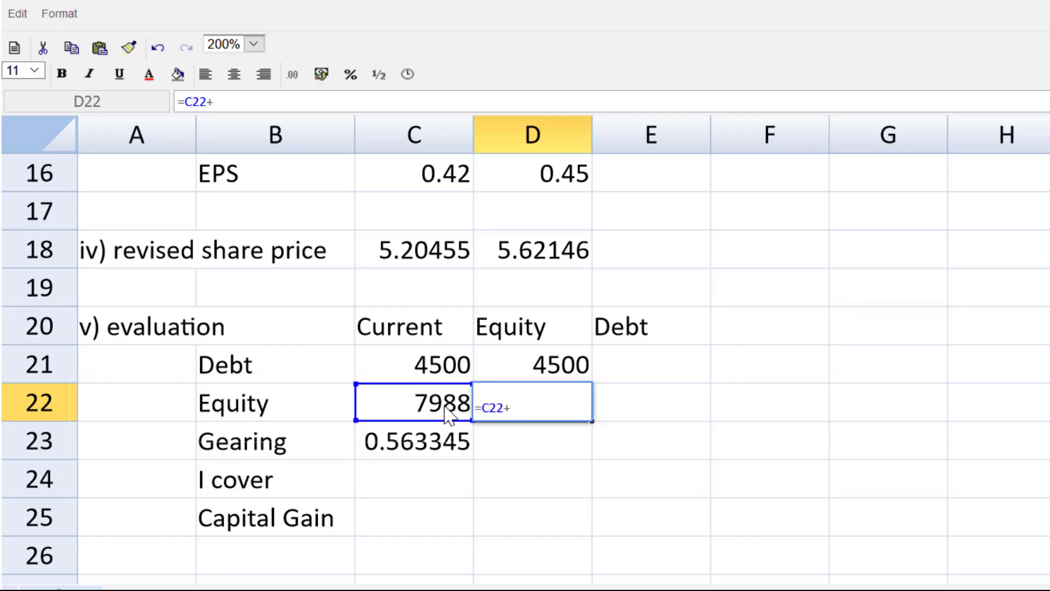
pyautogui.write('500')
pyautogui.press('Return')
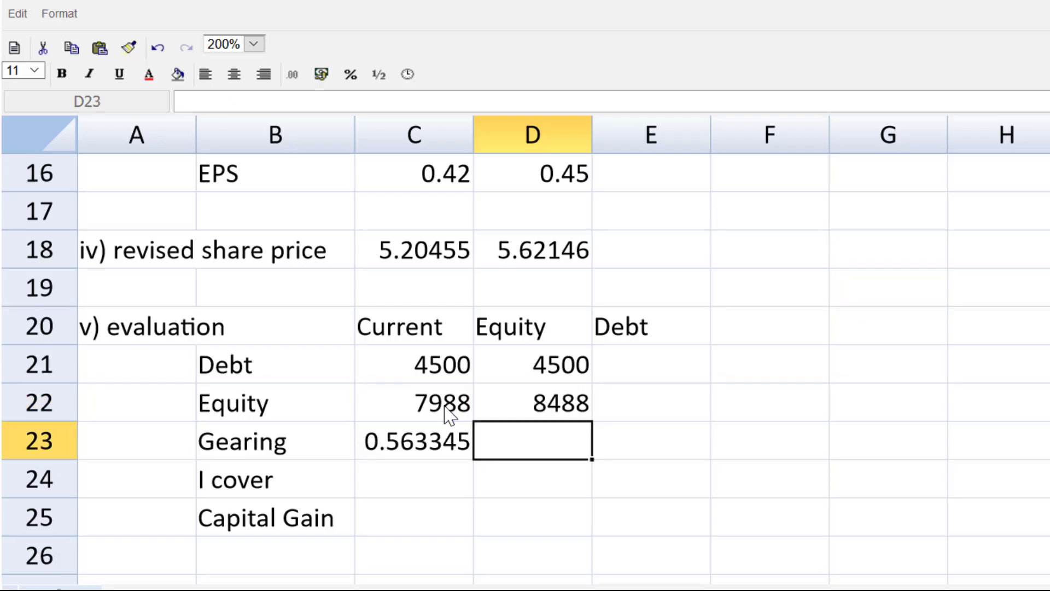
# Copy the gearing formula from C23 to D23, giving 0.530160.
pyautogui.click(449, 446)
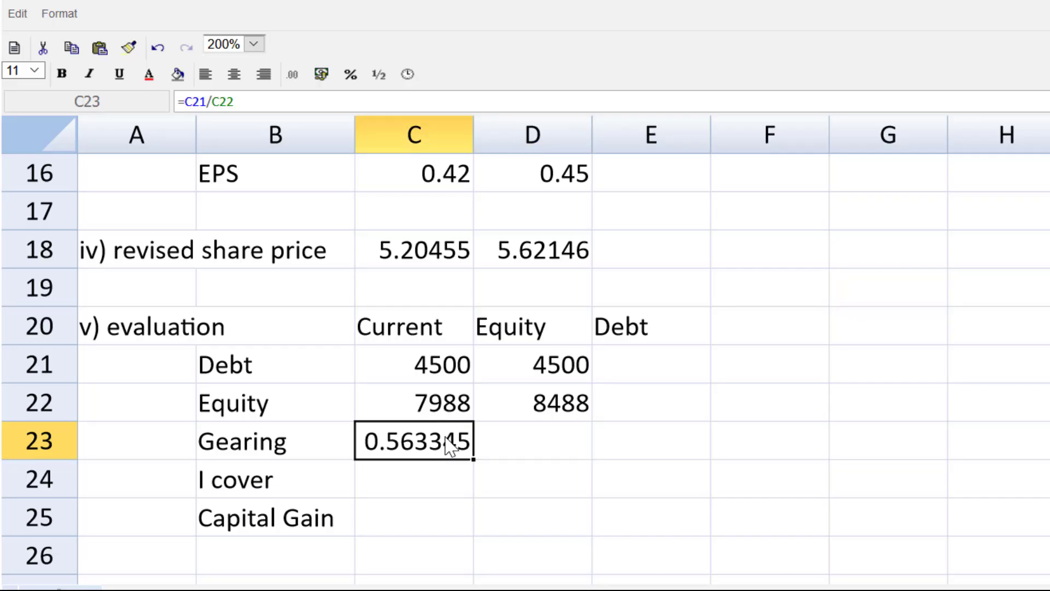
pyautogui.hotkey('ctrl', 'c')
pyautogui.click(544, 446)
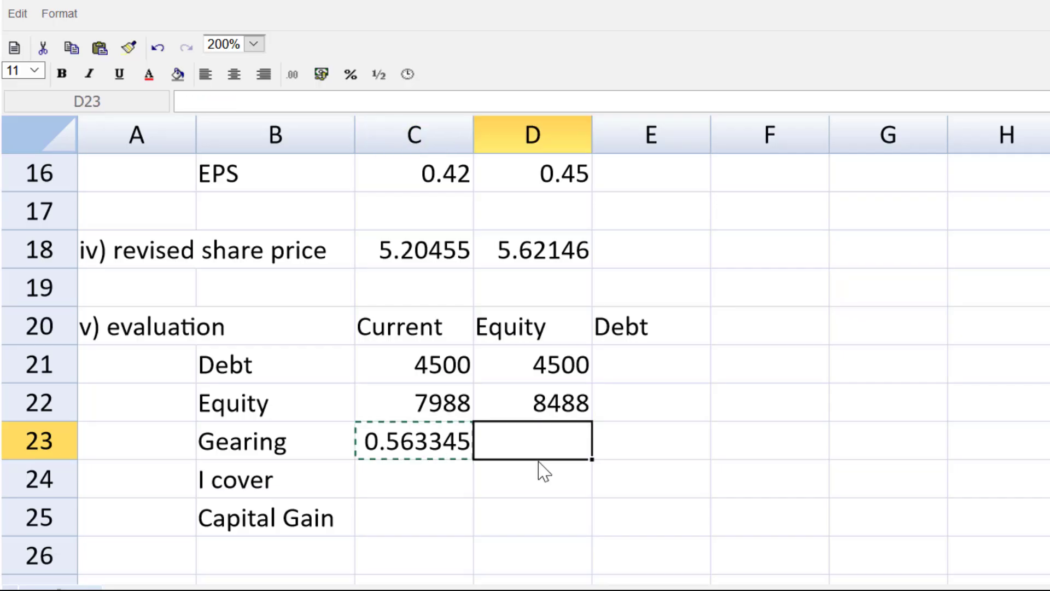
pyautogui.hotkey('ctrl', 'v')
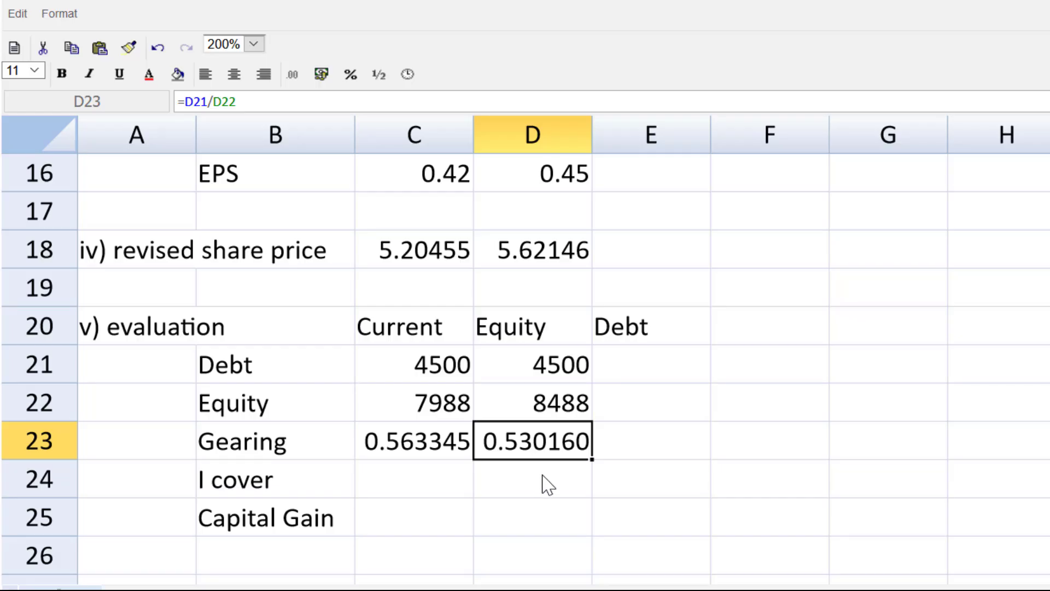
# Set Debt-scenario debt in E21 to =D21+20*100, giving 6500.
pyautogui.click(649, 386)
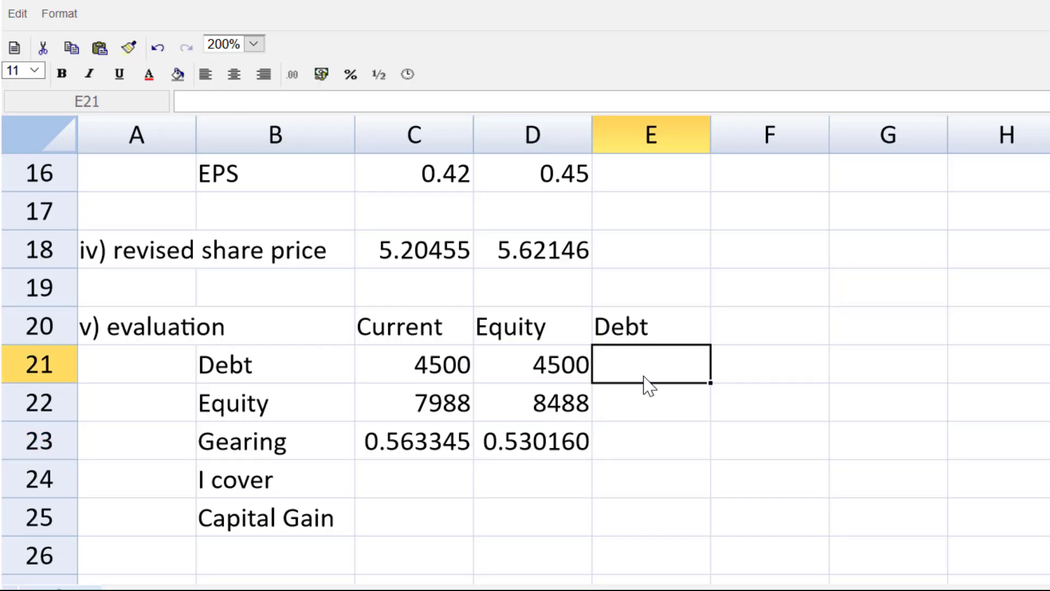
pyautogui.write('=')
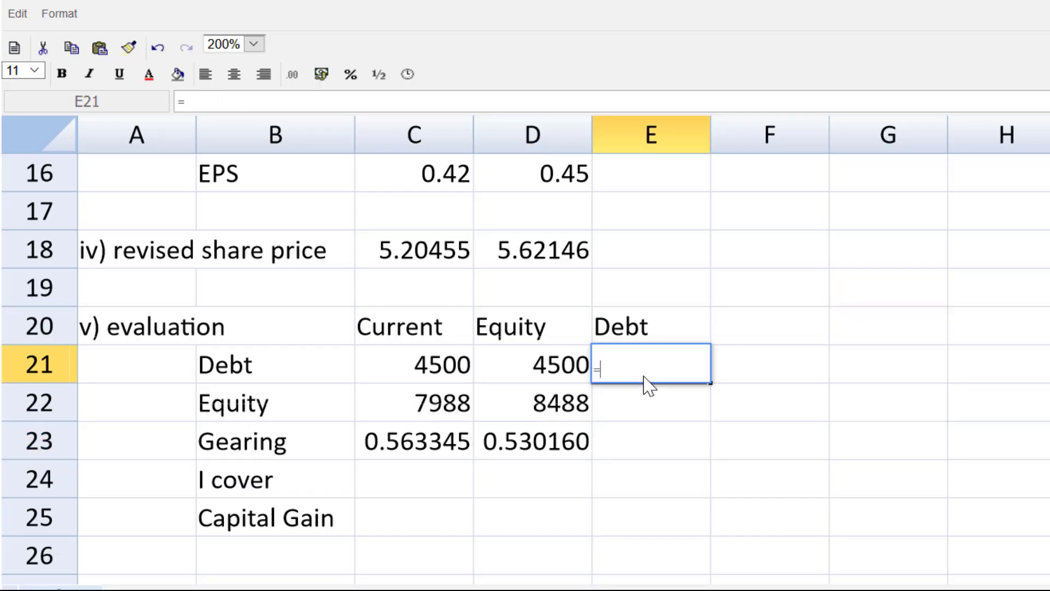
pyautogui.click(562, 375)
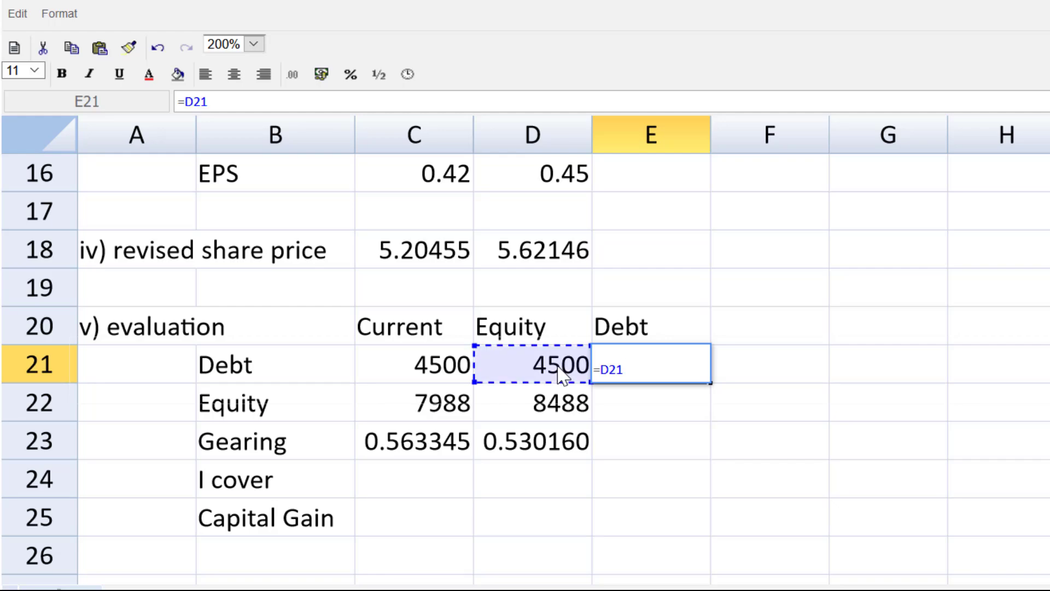
pyautogui.write('+')
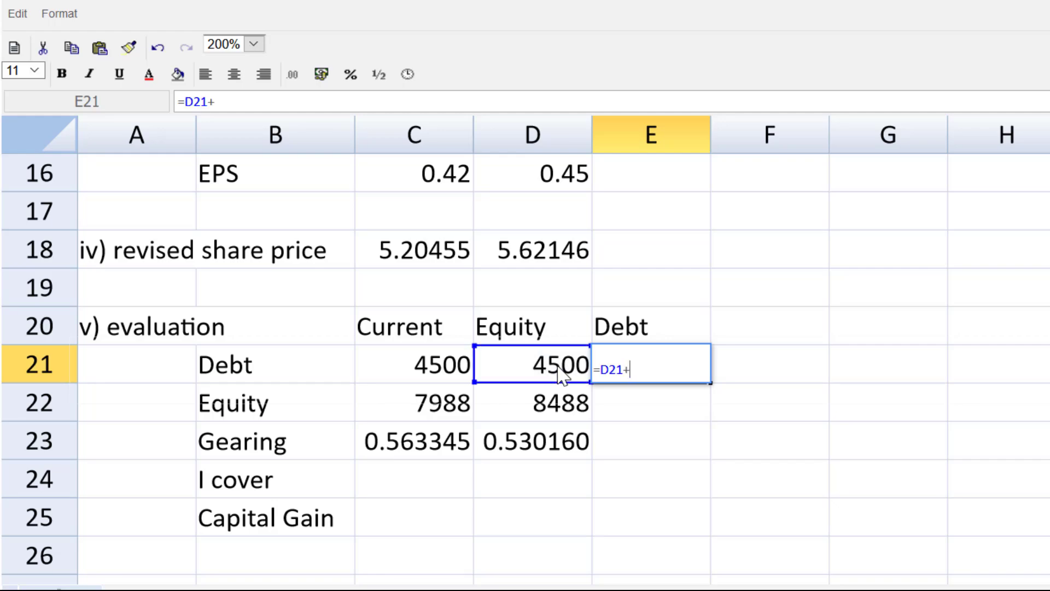
pyautogui.write('20*')
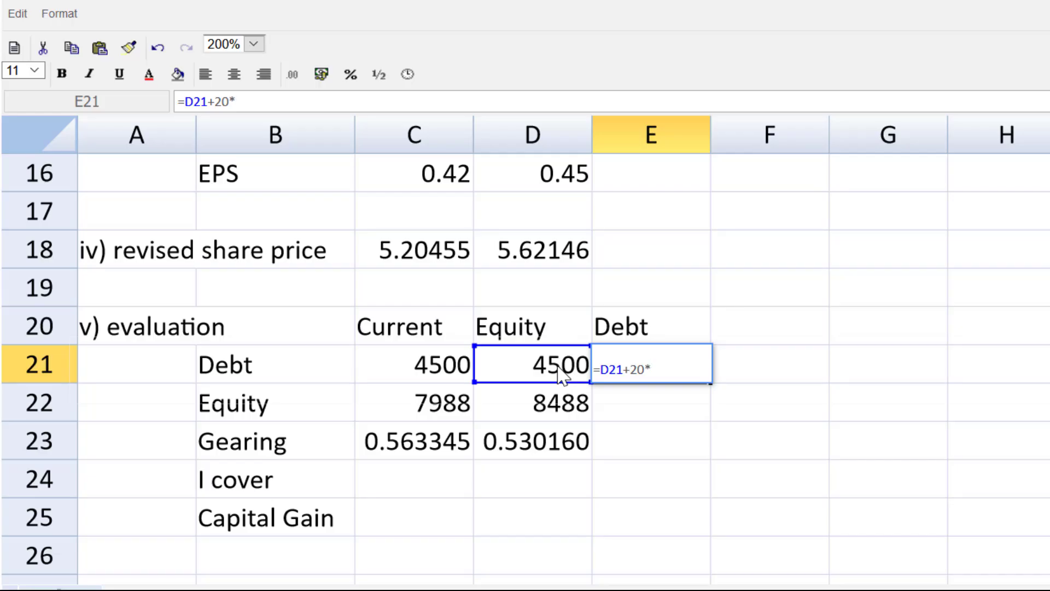
pyautogui.write('100')
pyautogui.press('Return')
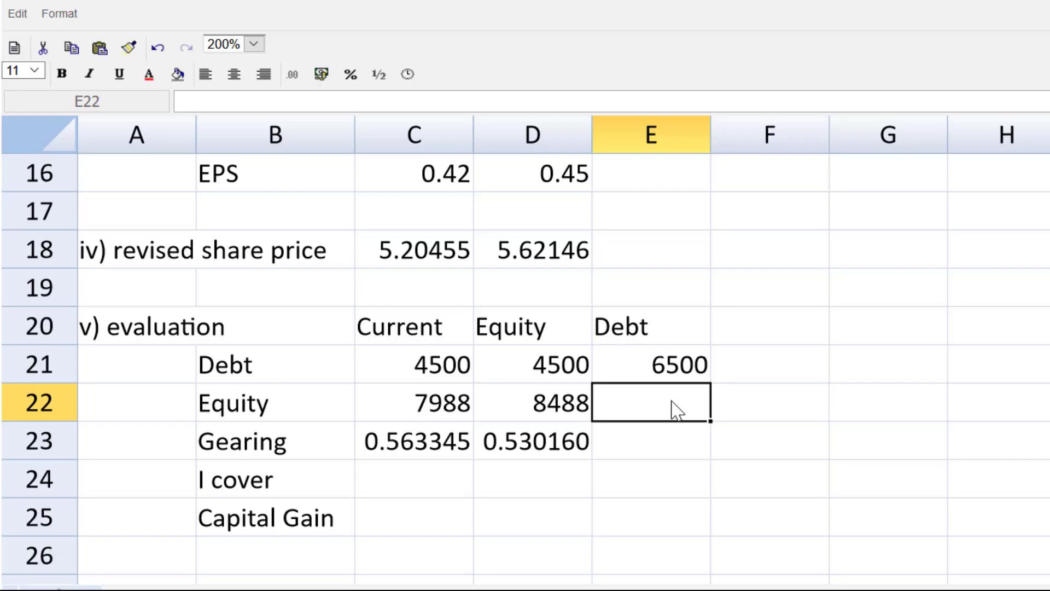
# Set Debt-scenario equity to =C22 (7988) and fill gearing into E23 (0.813721).
pyautogui.write('=')
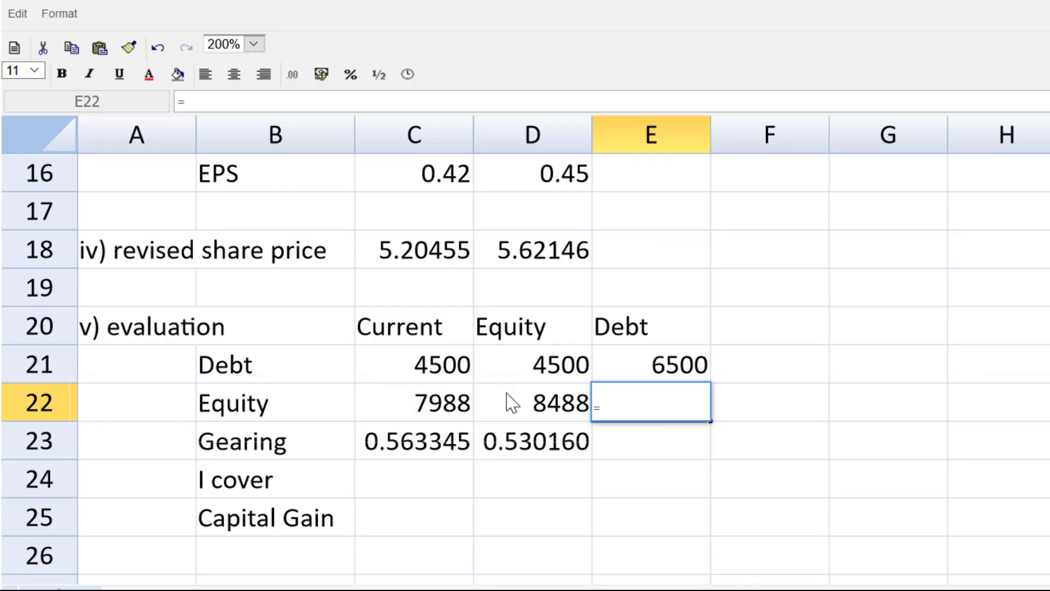
pyautogui.click(447, 402)
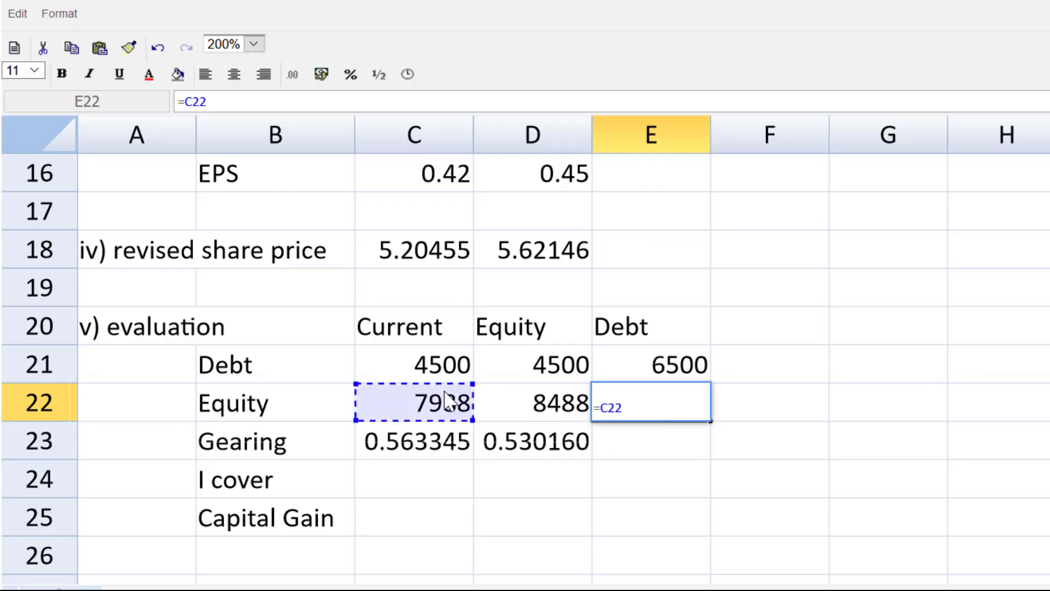
pyautogui.press('Return')
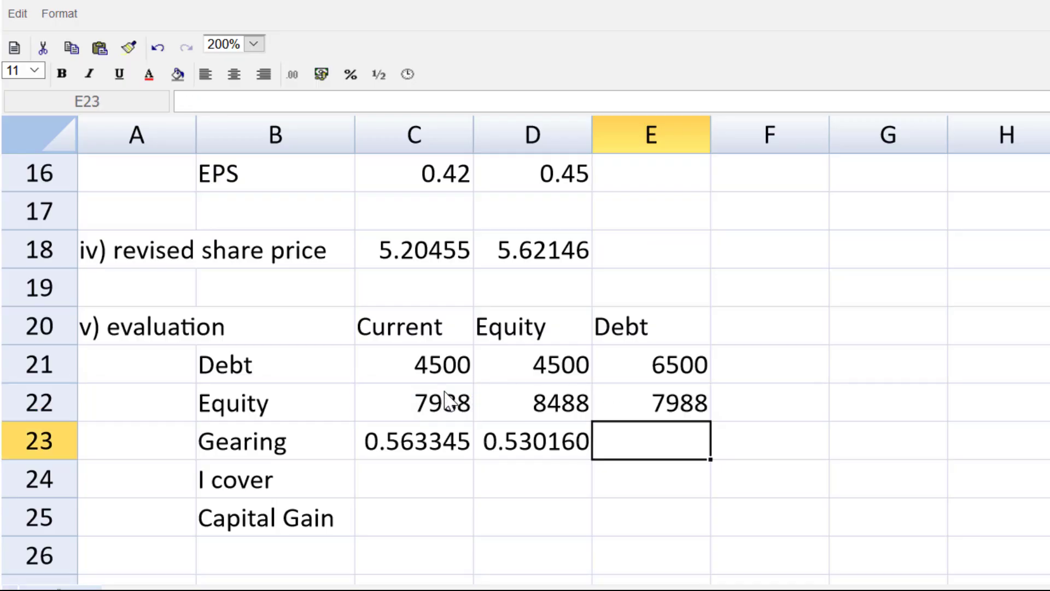
pyautogui.click(565, 446)
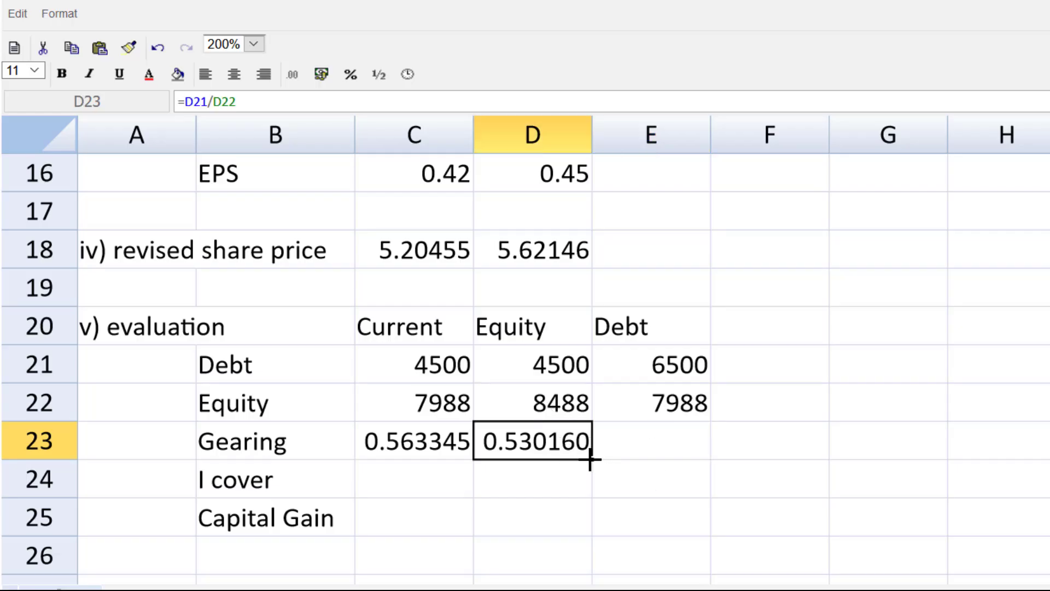
pyautogui.moveTo(590, 459); pyautogui.dragTo(633, 453)
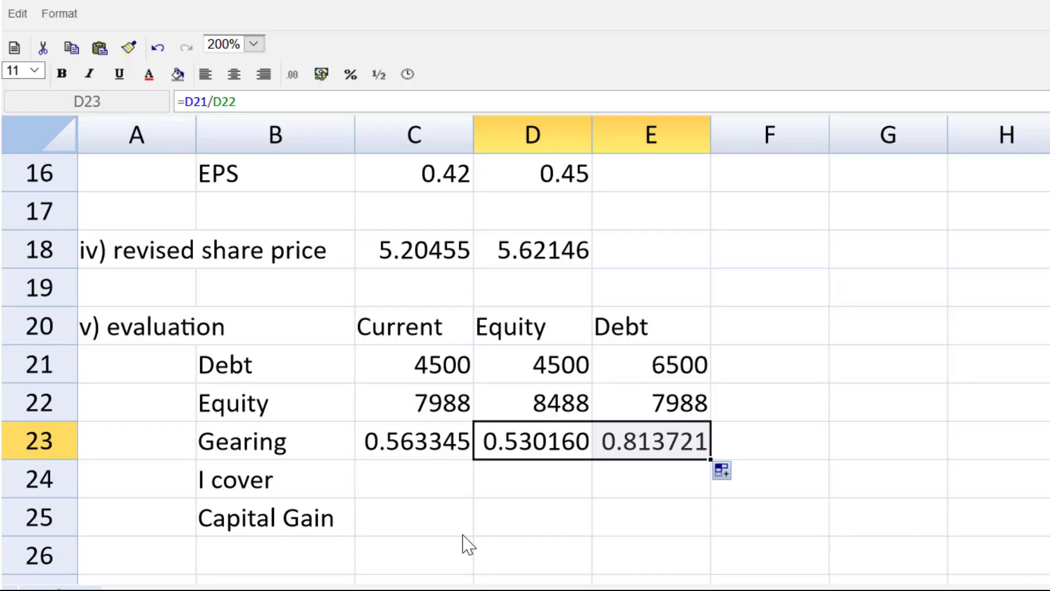
# Enter current interest cover in C24 as =1597/315, giving 5.069841.
pyautogui.click(446, 475)
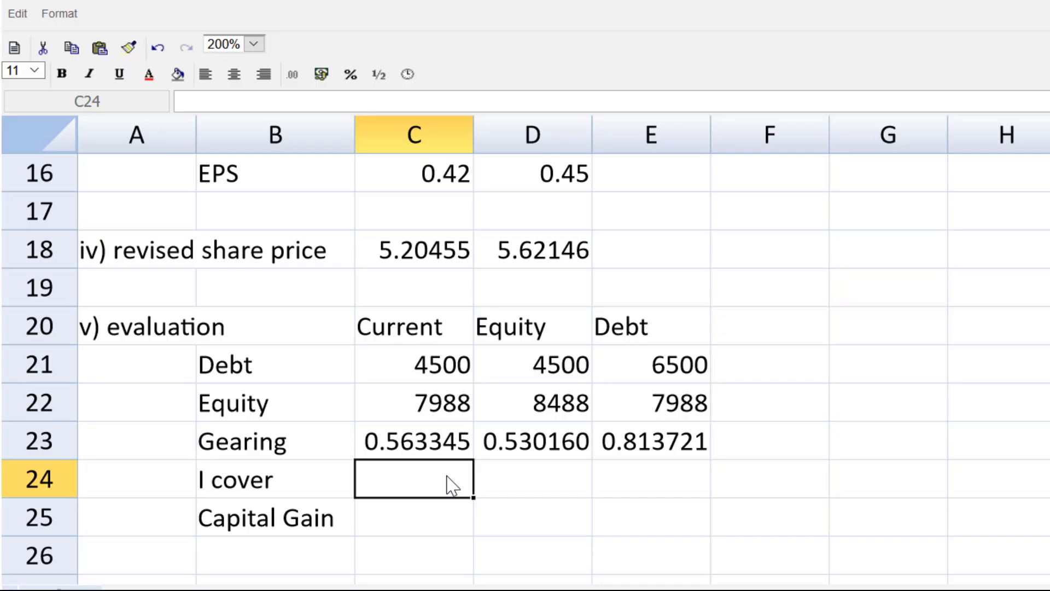
pyautogui.write('=')
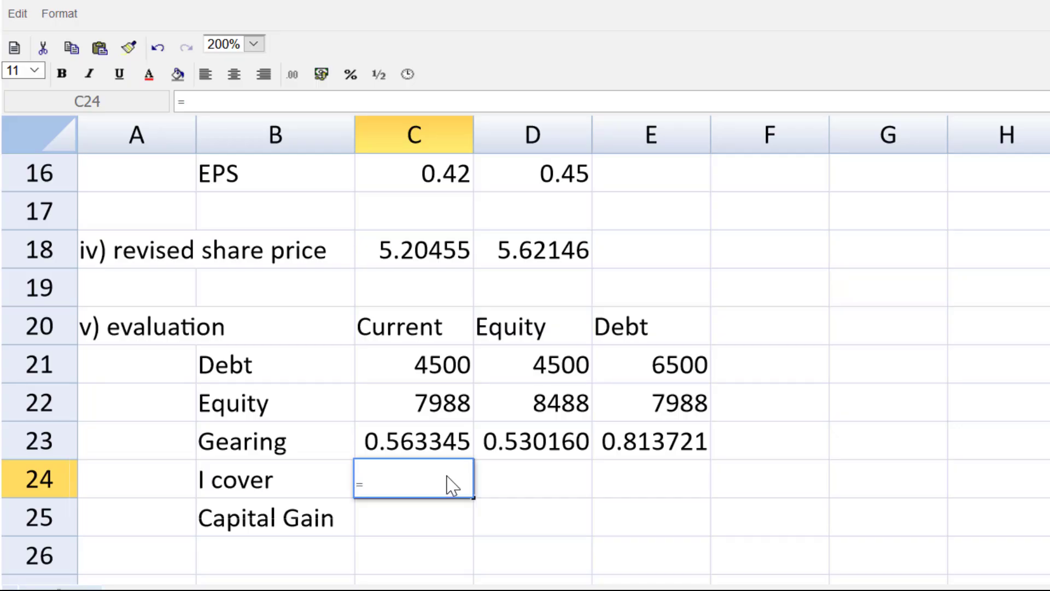
pyautogui.write('1597/315')
pyautogui.press('Return')
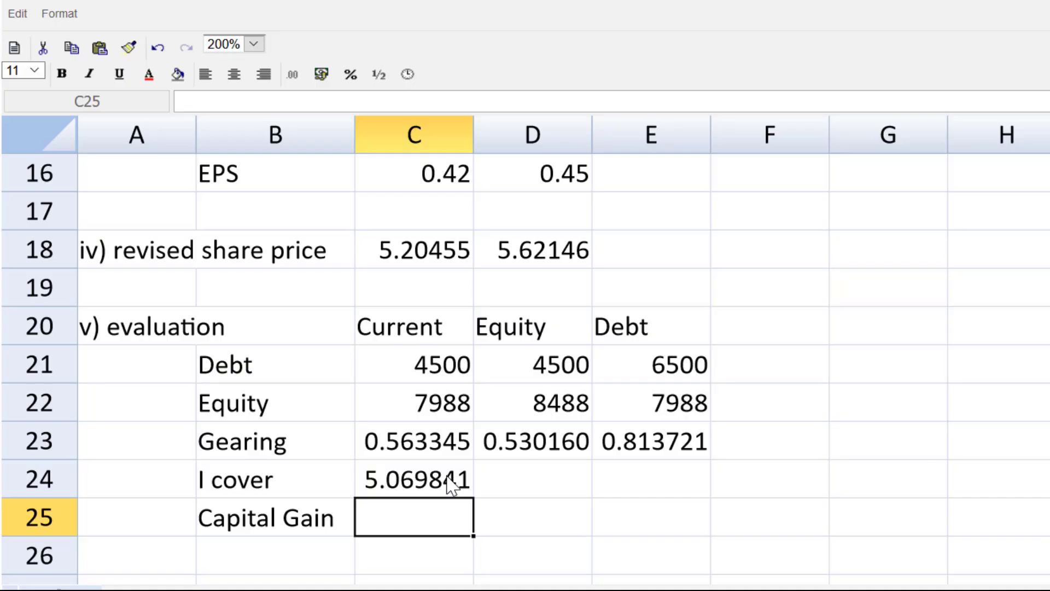
# At 100% zoom, enter =C10/-C11 in D24 for equity interest cover (6.083810).
pyautogui.click(535, 484)
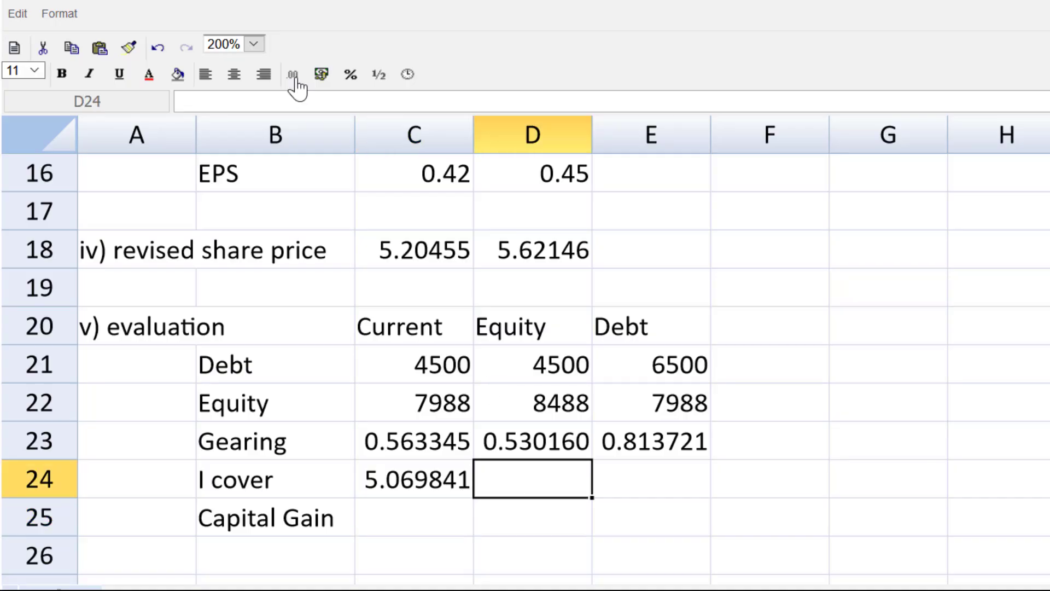
pyautogui.click(255, 44)
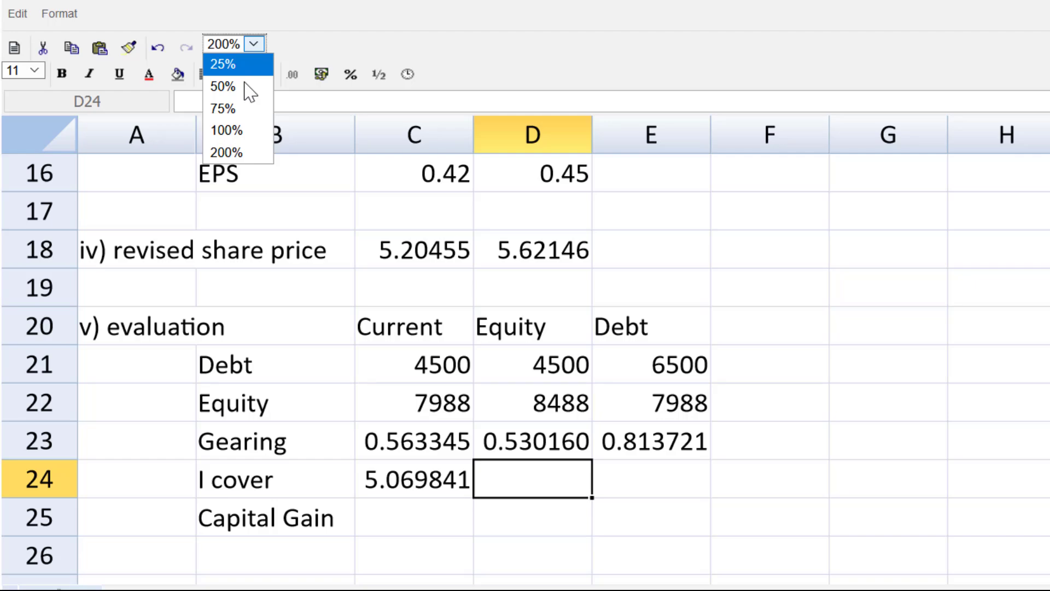
pyautogui.click(244, 129)
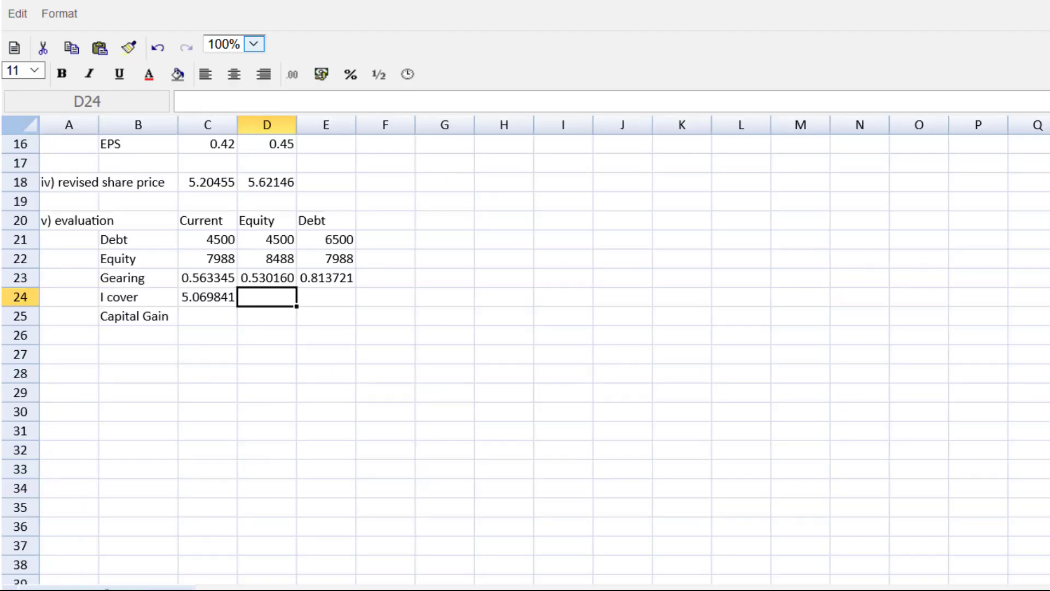
pyautogui.scroll(3, 525, 355)
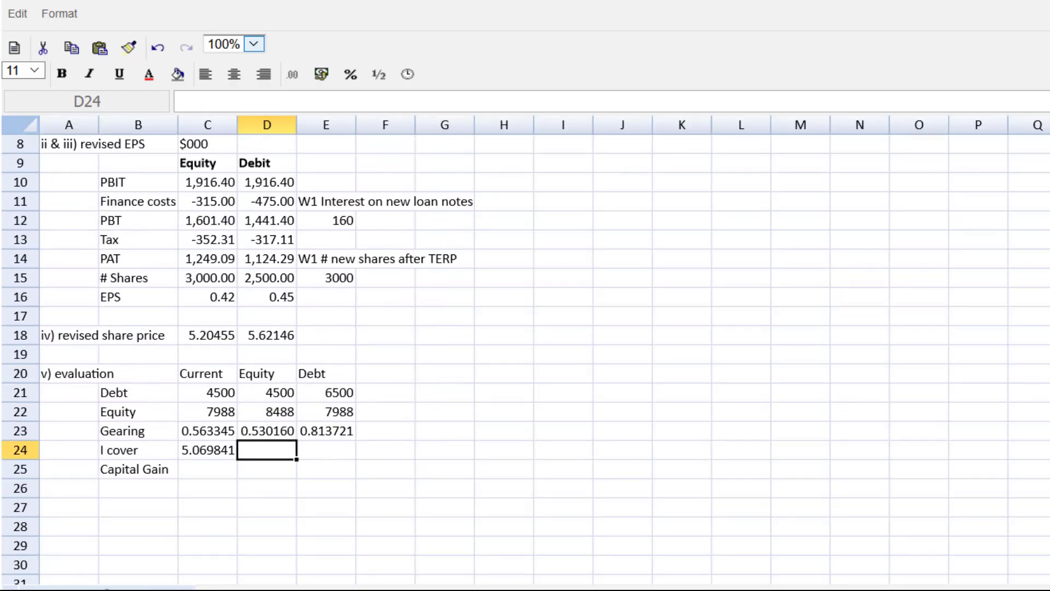
pyautogui.scroll(1, 749, 382)
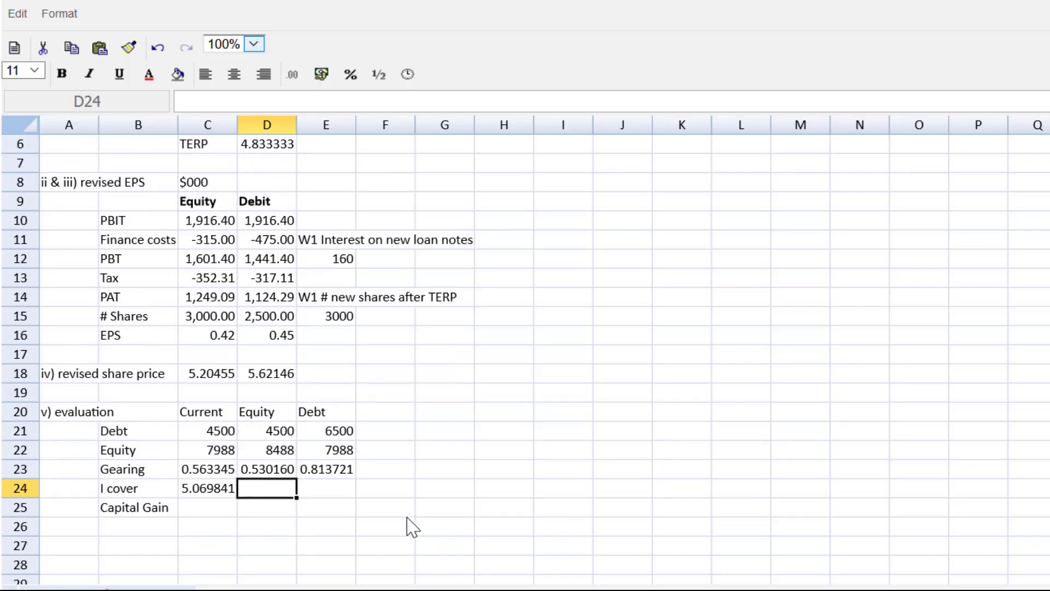
pyautogui.write('=')
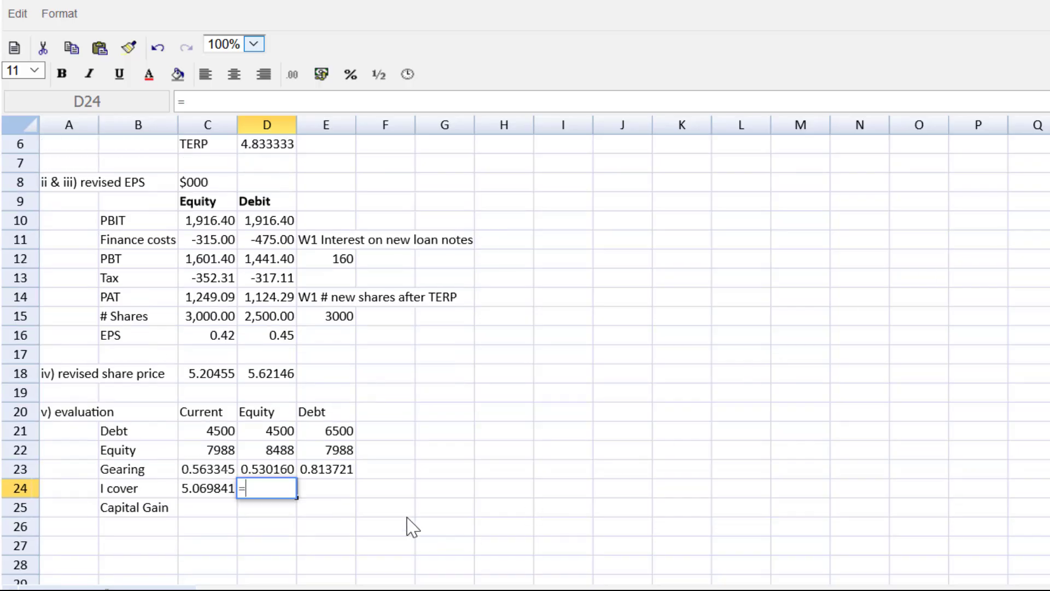
pyautogui.click(205, 226)
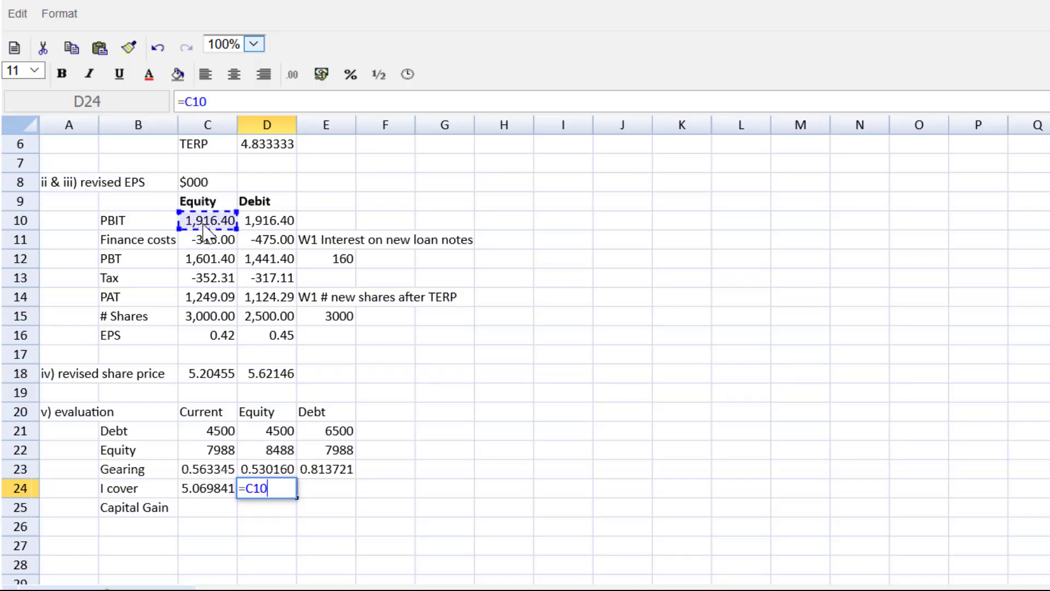
pyautogui.write('/')
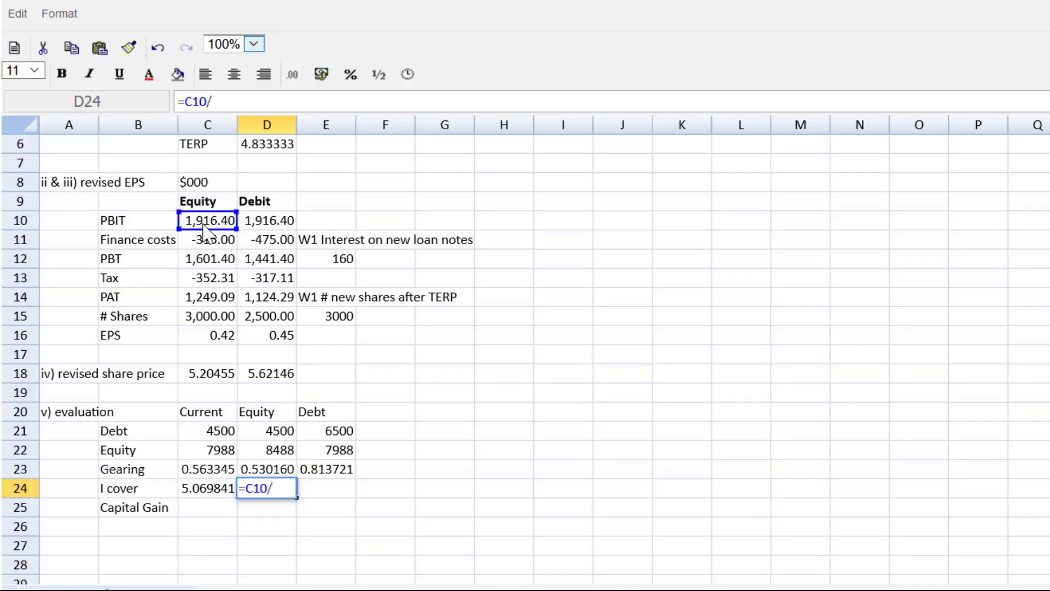
pyautogui.write('-')
pyautogui.click(207, 239)
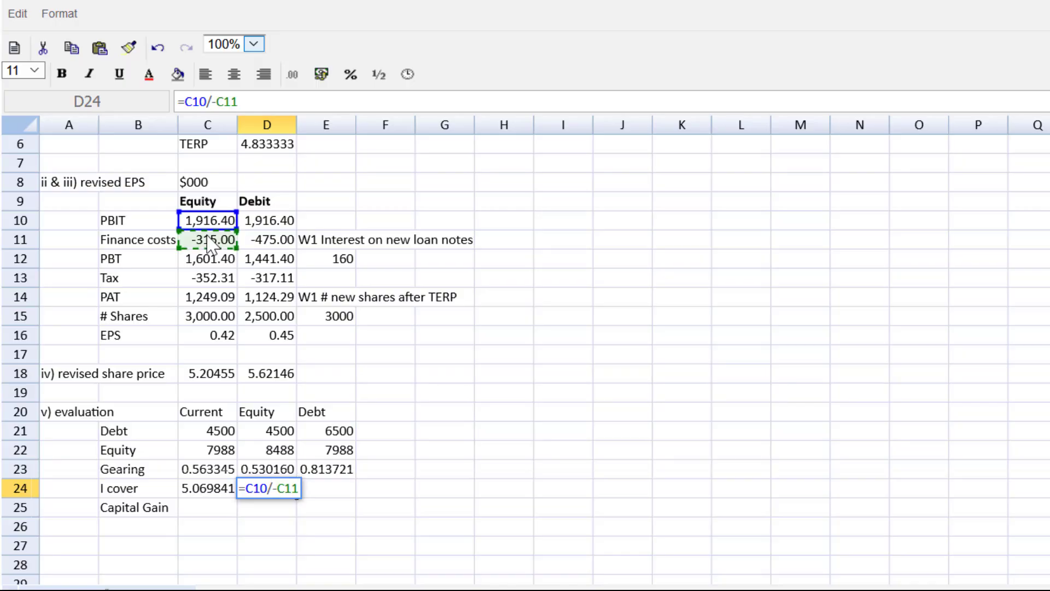
pyautogui.press('Return')
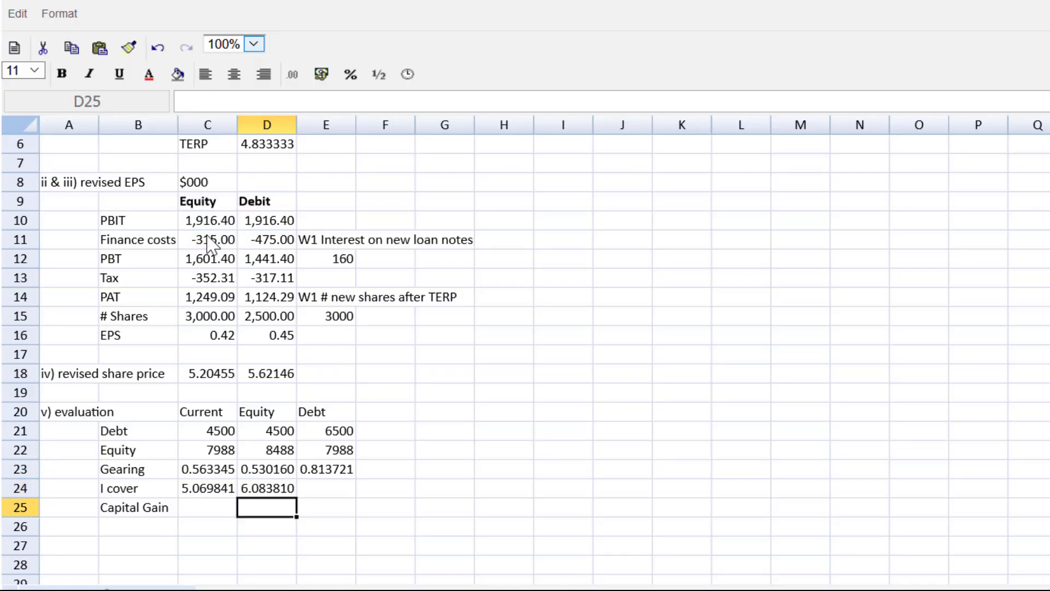
# Copy the interest cover formula from D24 to E24, giving 4.034526 for Debt.
pyautogui.click(285, 493)
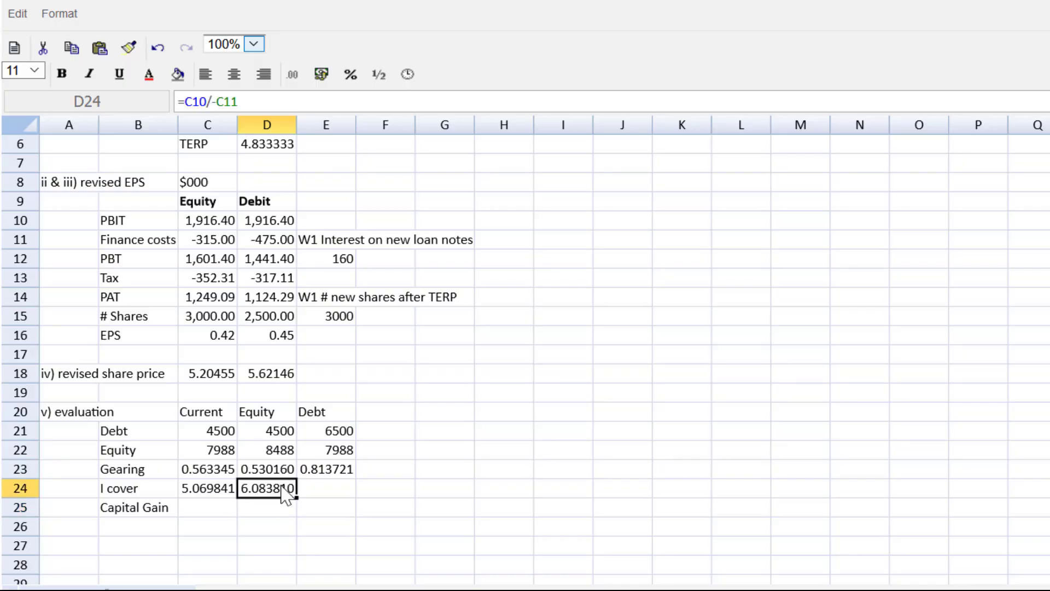
pyautogui.hotkey('ctrl', 'c')
pyautogui.click(313, 495)
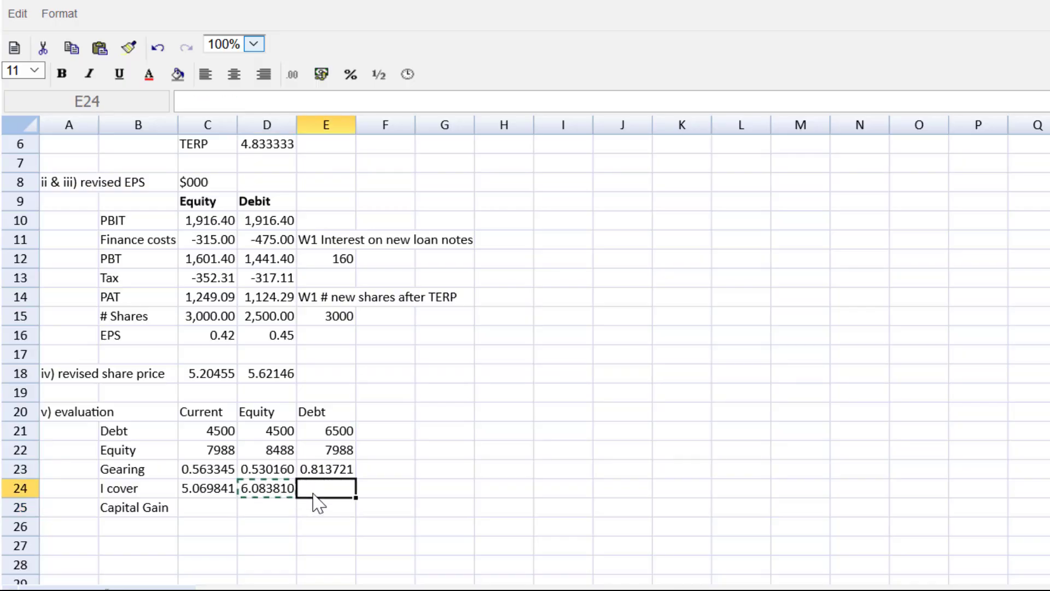
pyautogui.hotkey('ctrl', 'v')
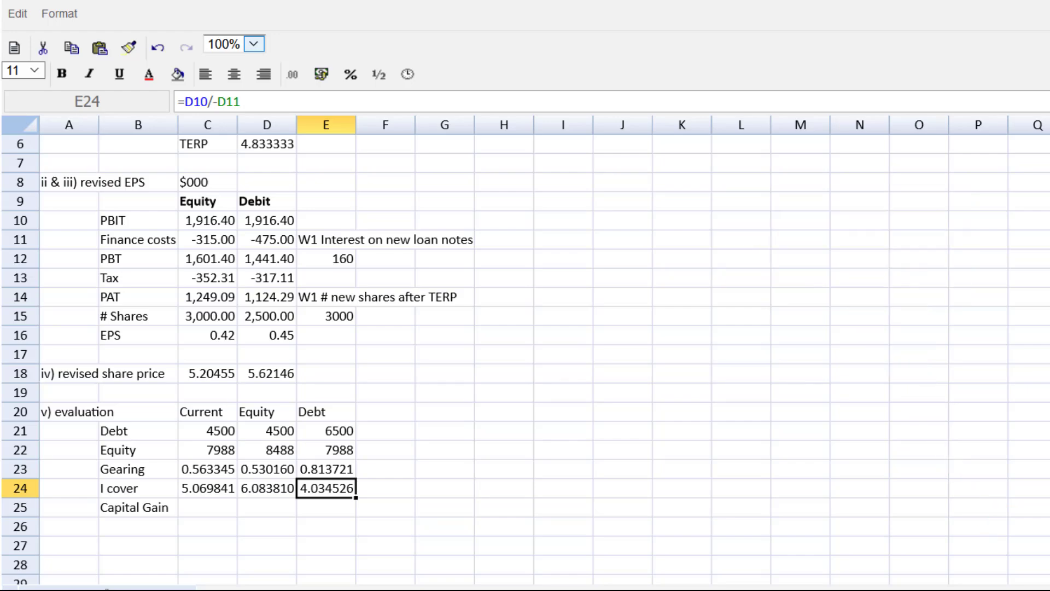
pyautogui.click(253, 50)
# At 200% zoom, enter =C18-D6 in D25 for the equity capital gain (0.371217).
pyautogui.click(226, 152)
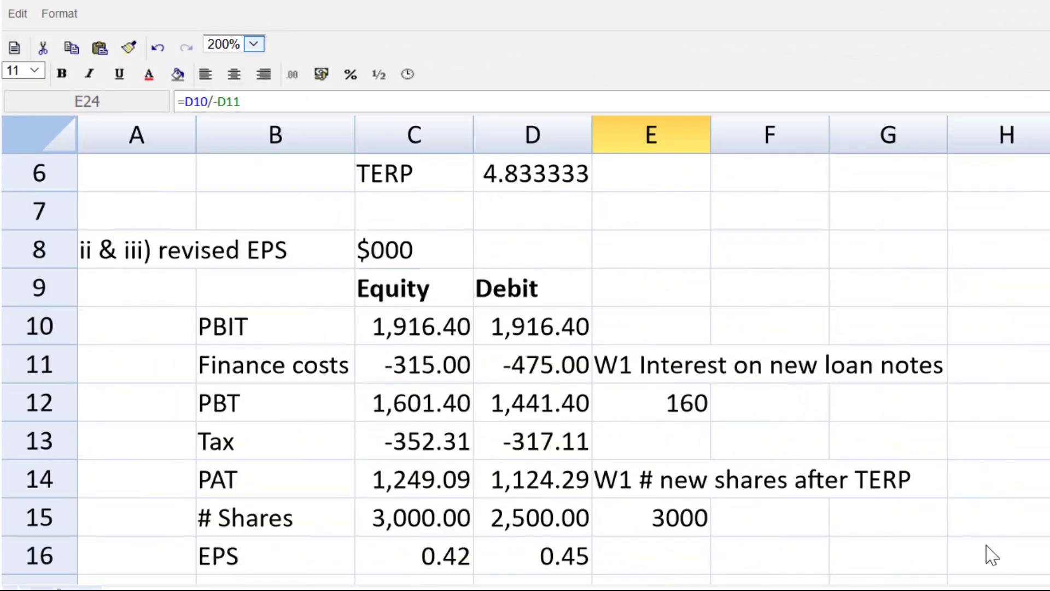
pyautogui.scroll(-2, 484, 365)
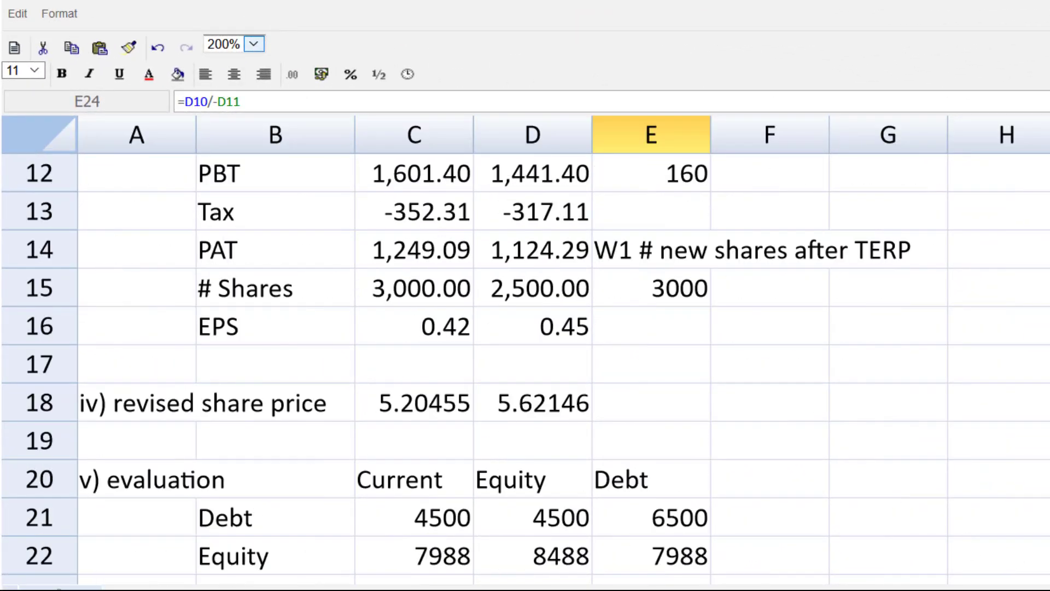
pyautogui.scroll(-2, 942, 574)
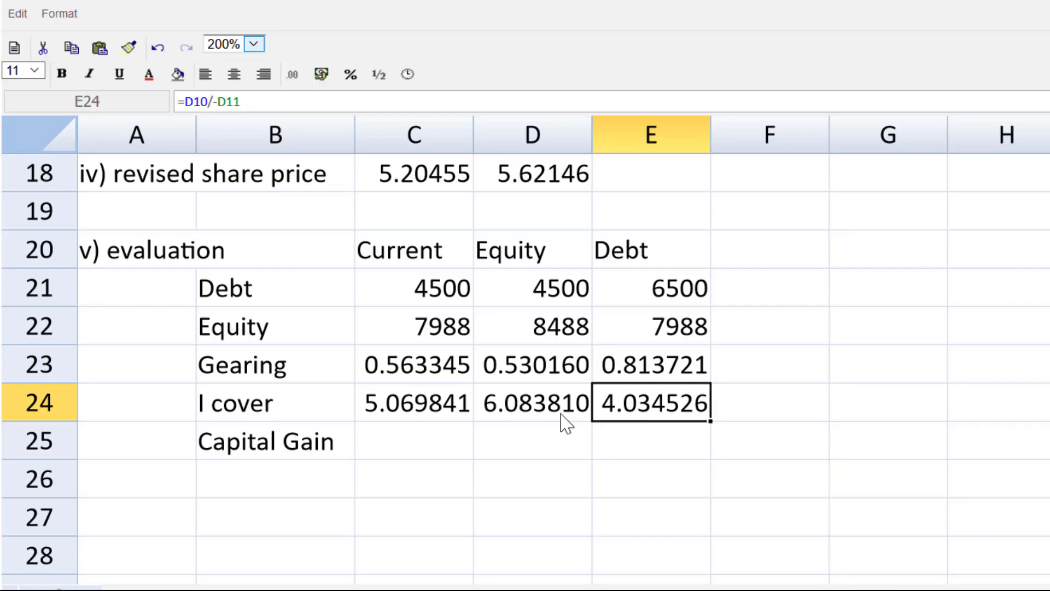
pyautogui.click(553, 436)
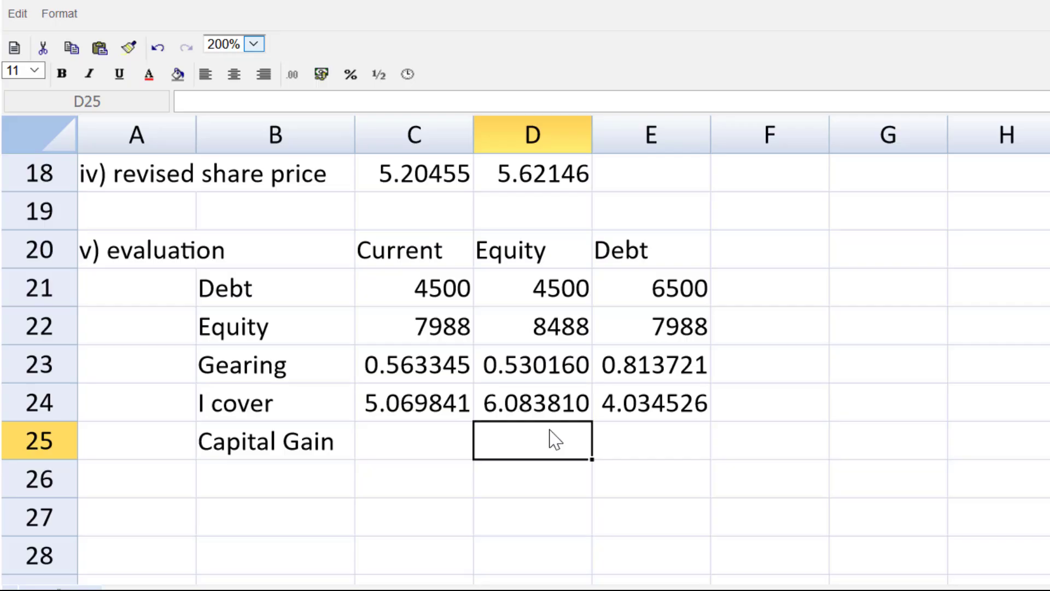
pyautogui.write('=')
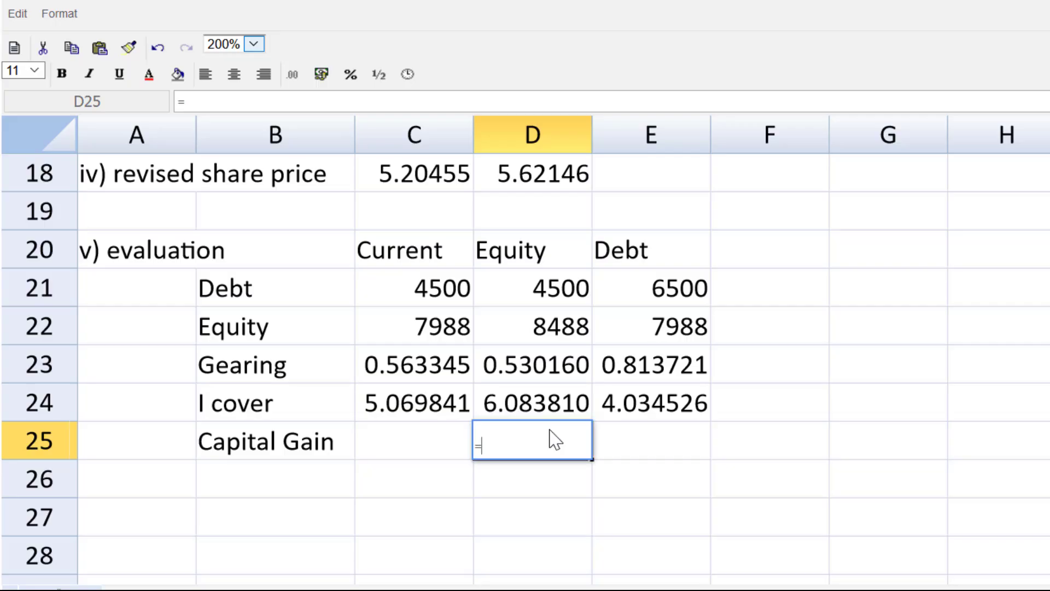
pyautogui.click(430, 187)
pyautogui.write('-')
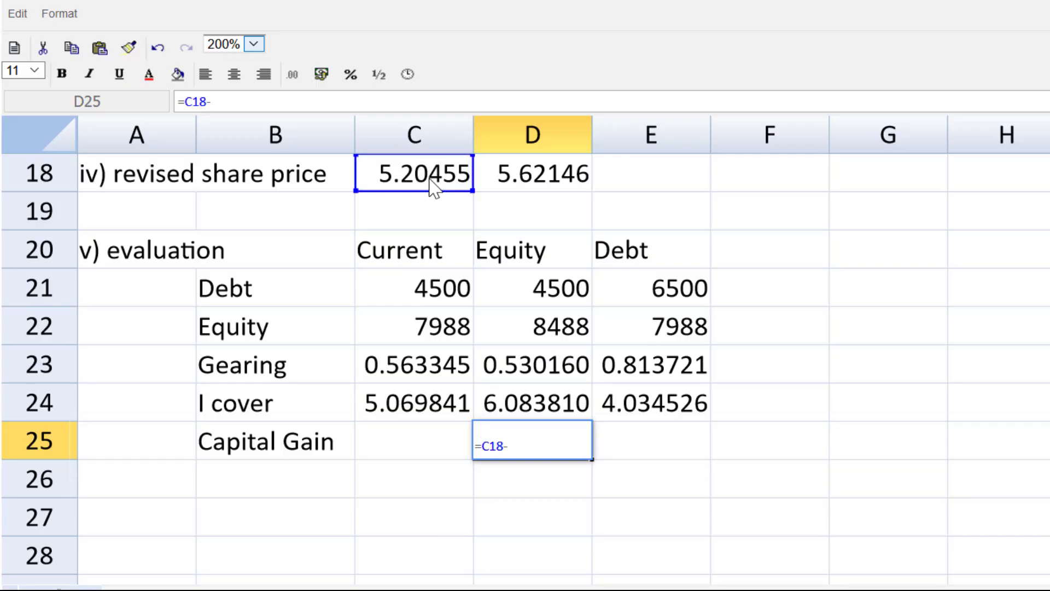
pyautogui.scroll(4, 355, 358)
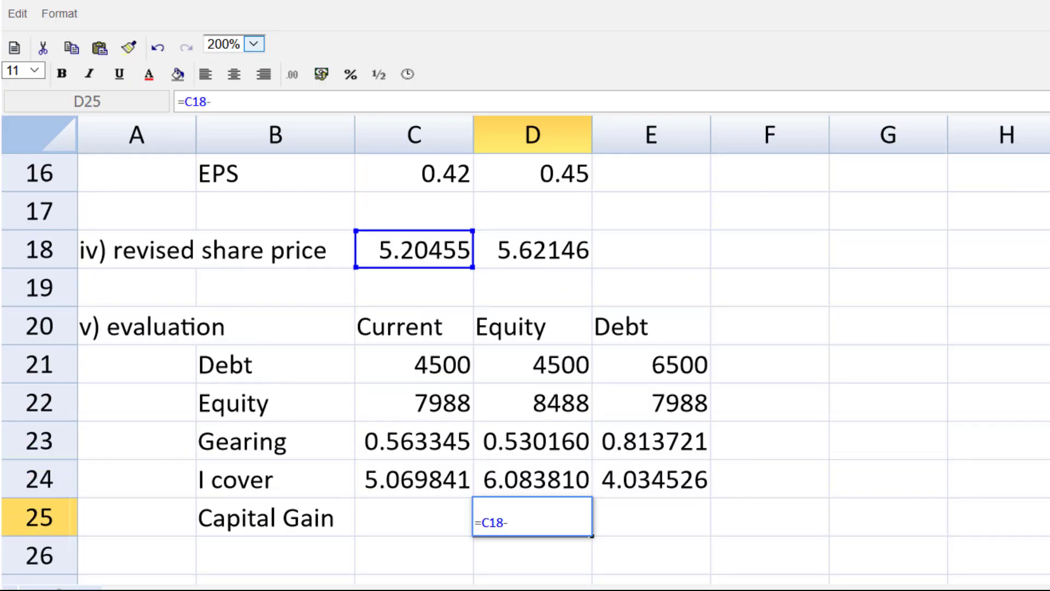
pyautogui.scroll(2, 686, 301)
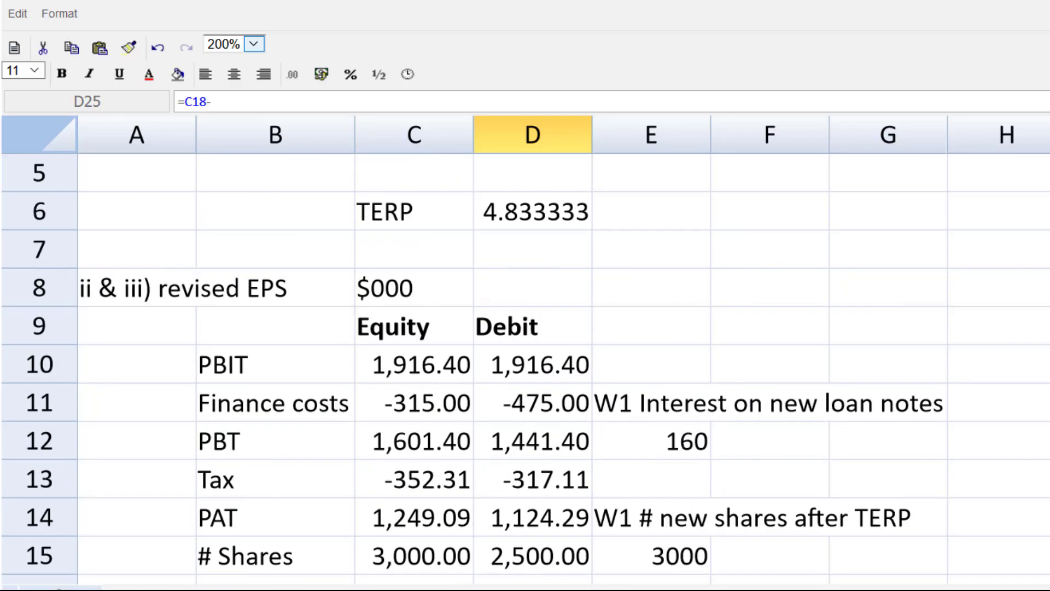
pyautogui.click(556, 256)
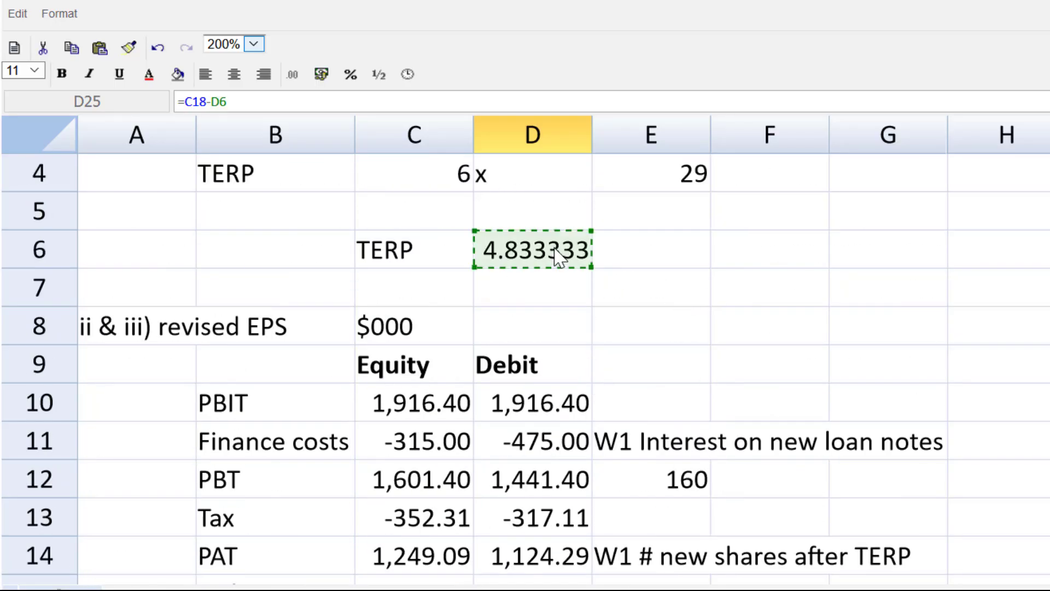
pyautogui.press('Return')
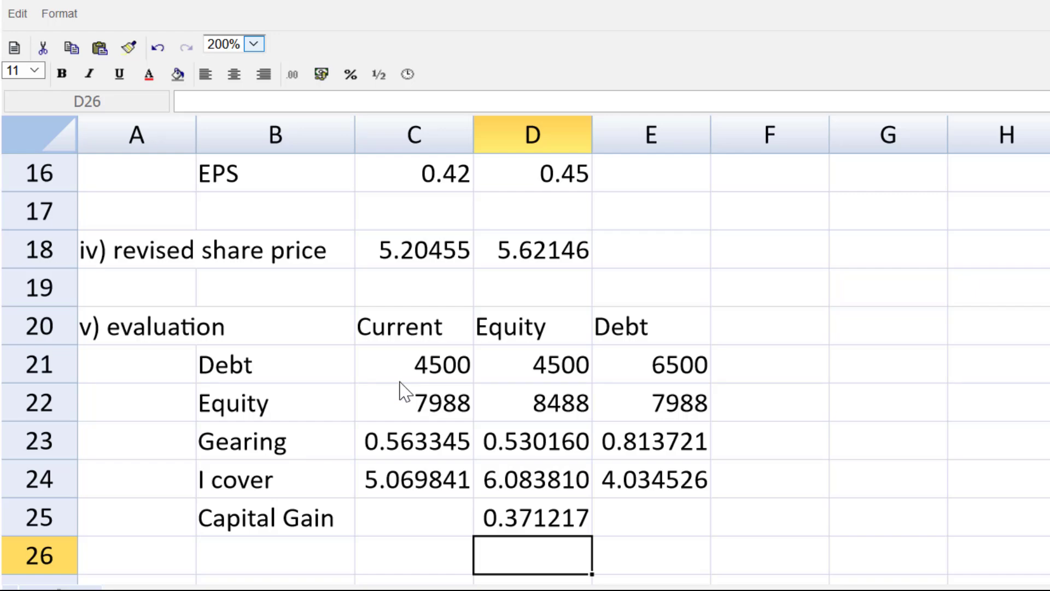
# Enter =D18-5 in E25 for the debt capital gain, giving 0.62146.
pyautogui.click(653, 530)
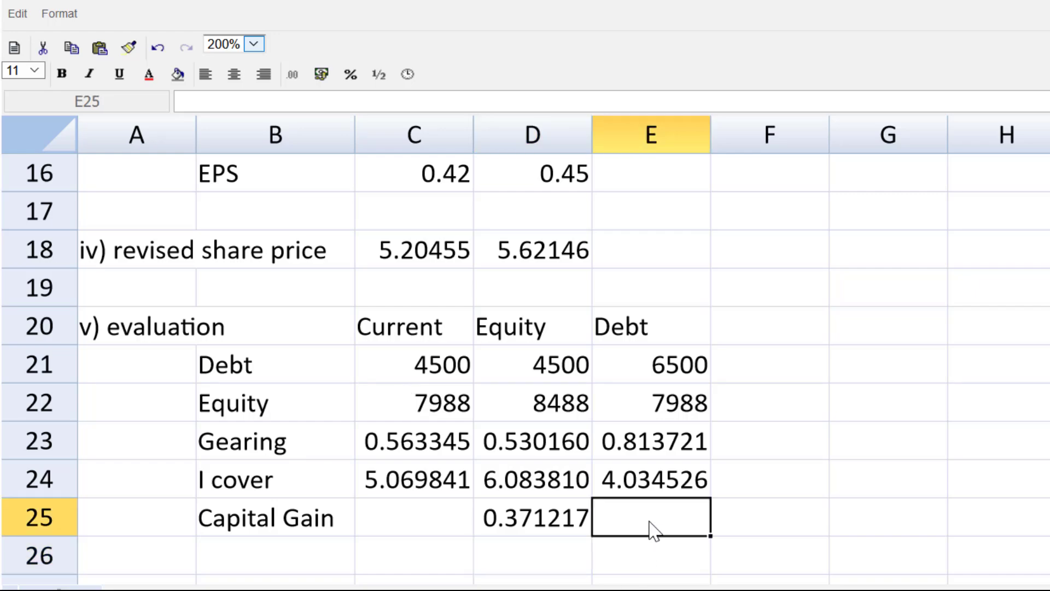
pyautogui.write('=')
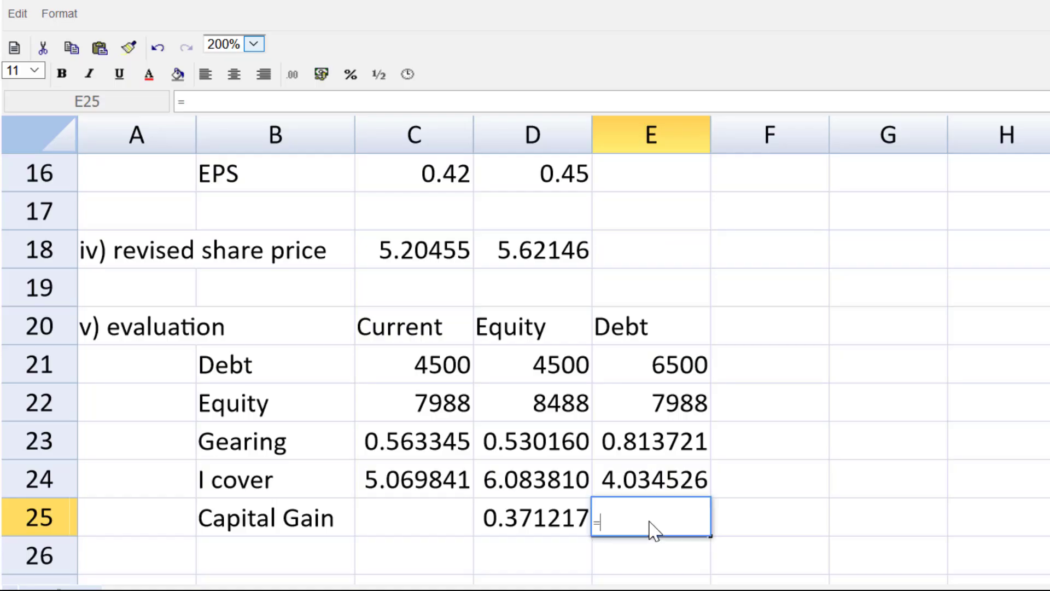
pyautogui.click(528, 264)
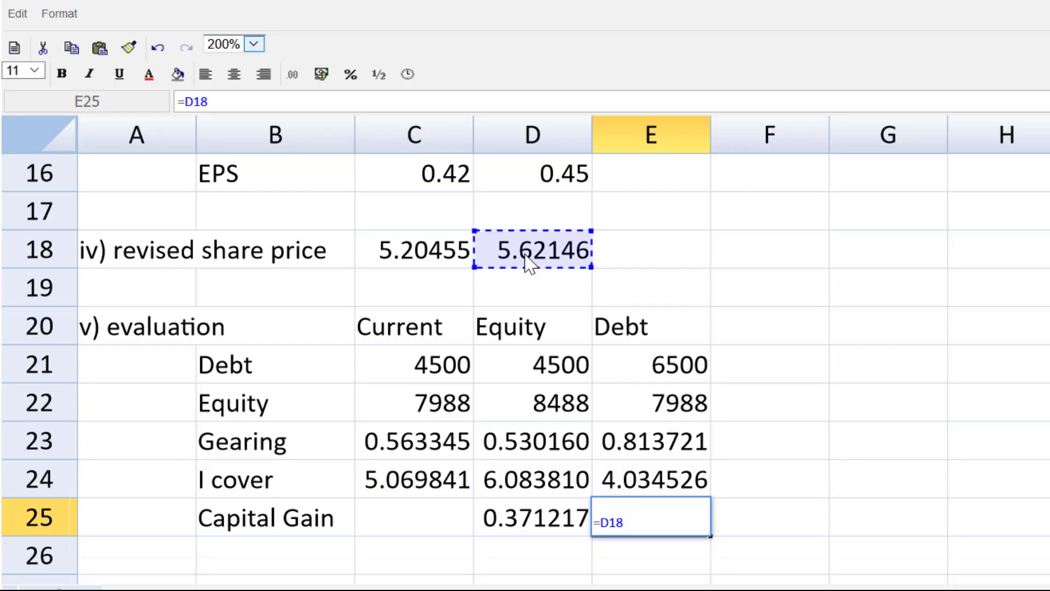
pyautogui.write('-5')
pyautogui.press('Return')
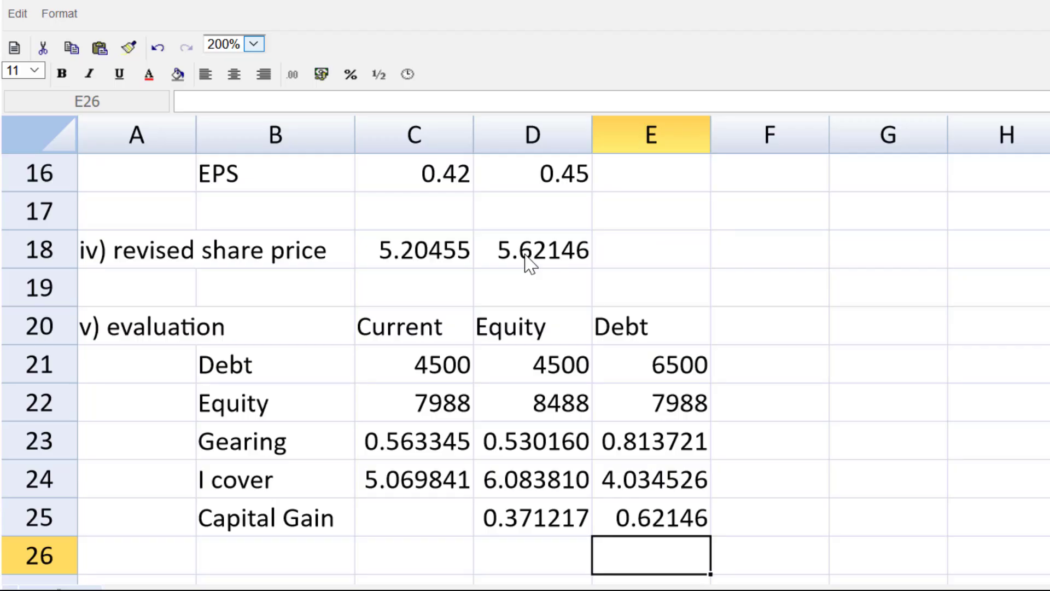
pyautogui.press('Up')
pyautogui.press('Up')
pyautogui.press('Right')
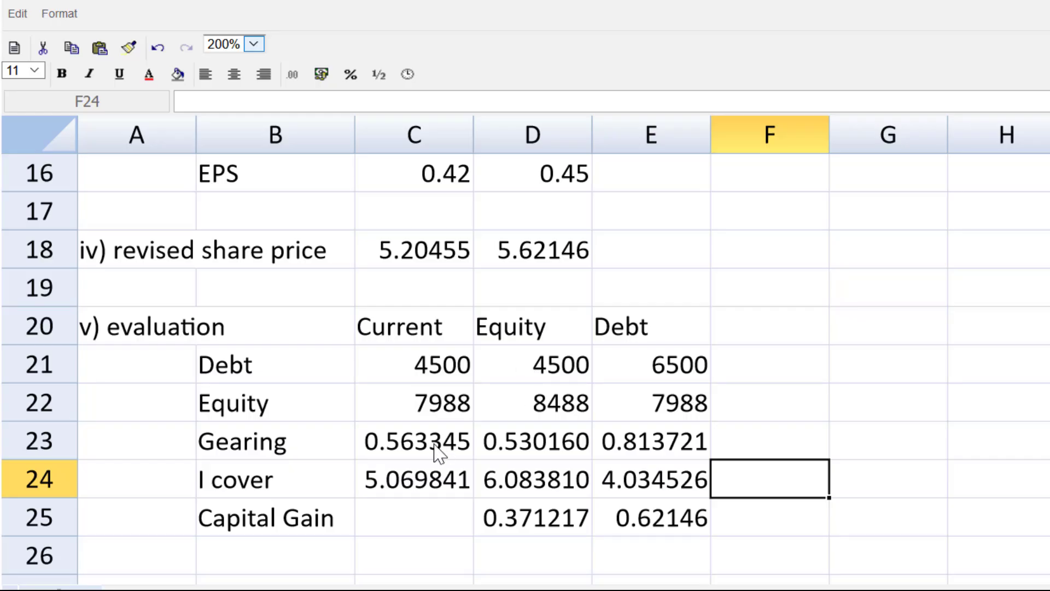
# Format the gearing ratios in C23:E23 as 0.0% percentages.
pyautogui.moveTo(440, 442); pyautogui.dragTo(635, 443)
pyautogui.click(346, 82)
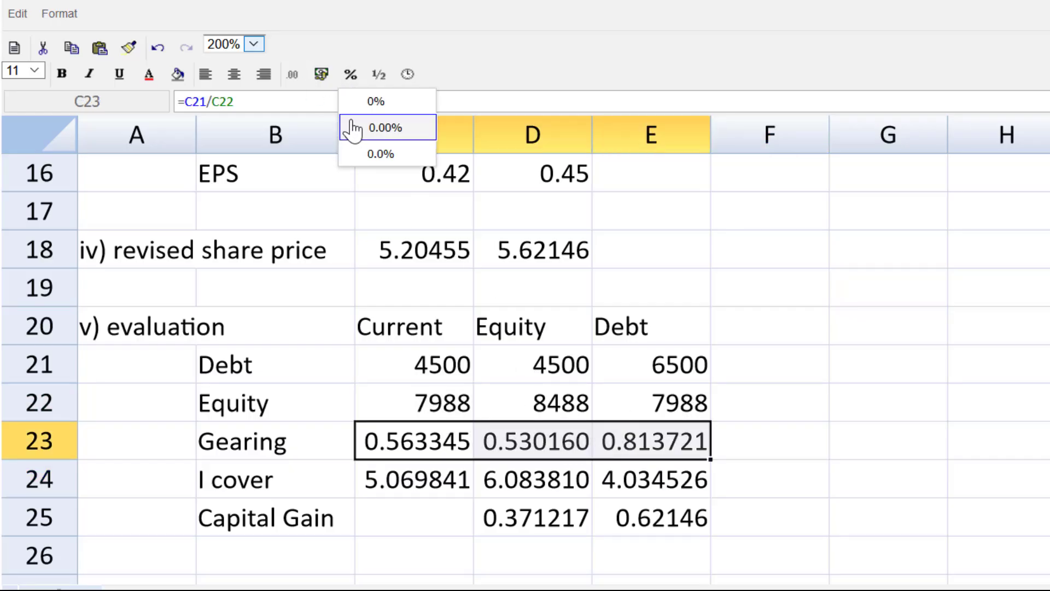
pyautogui.click(368, 152)
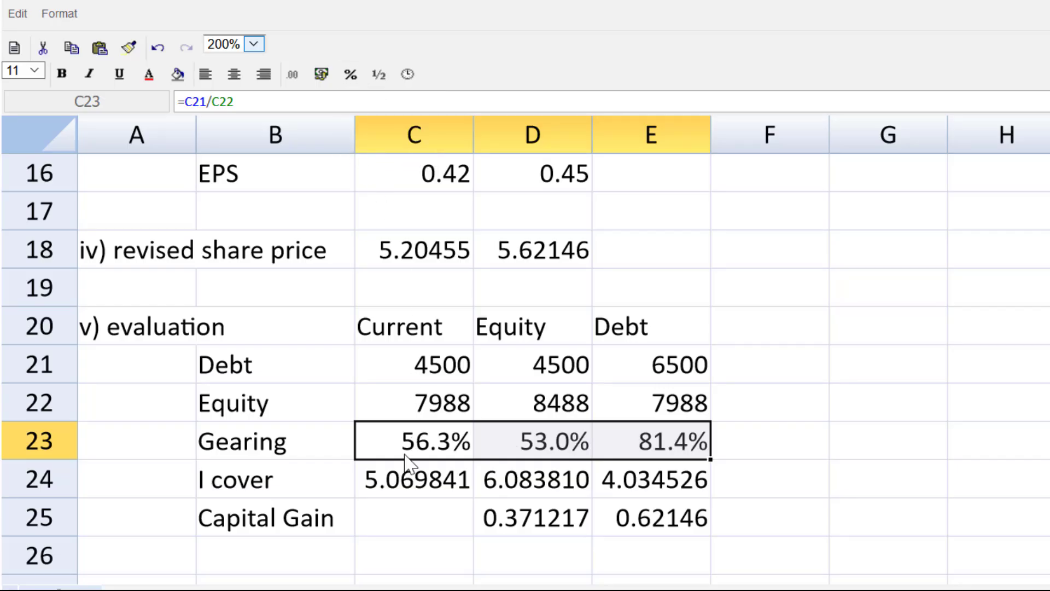
# Apply the #,##0.00 format to interest cover C24:E24 and capital gain D25:E25.
pyautogui.moveTo(422, 481); pyautogui.dragTo(634, 478)
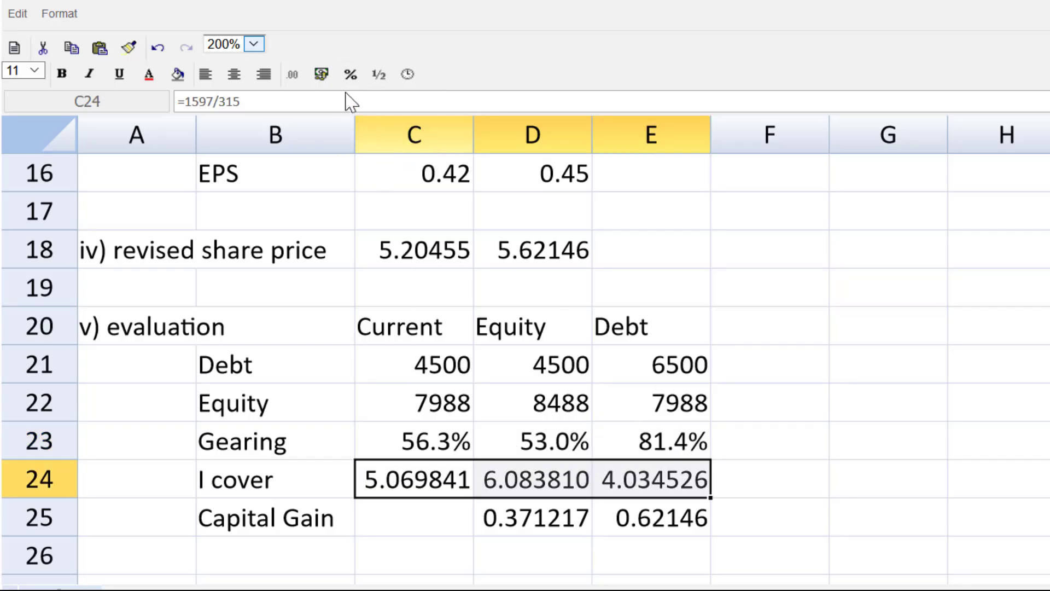
pyautogui.click(299, 82)
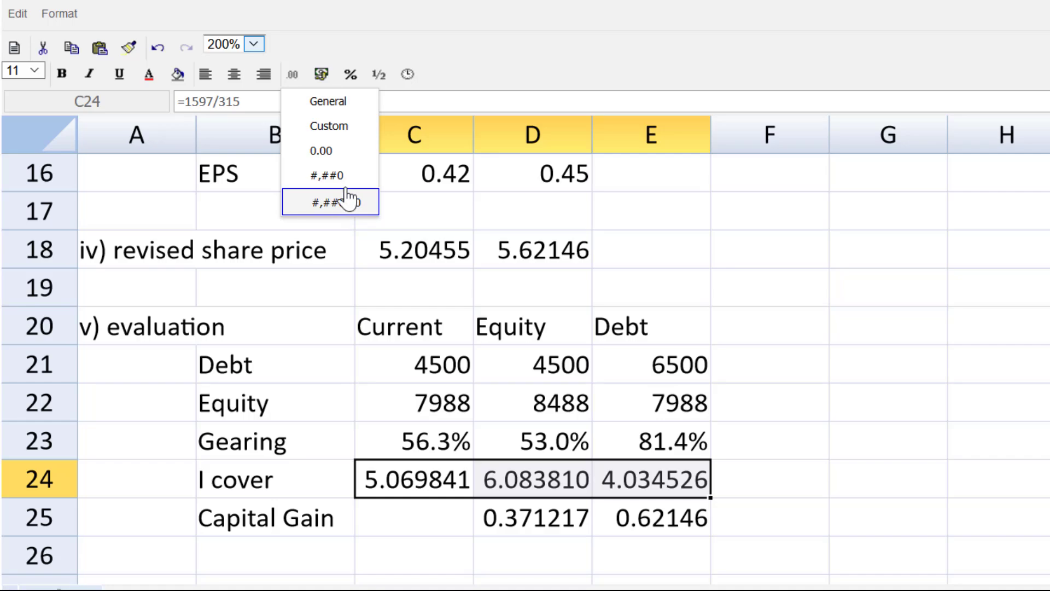
pyautogui.click(347, 203)
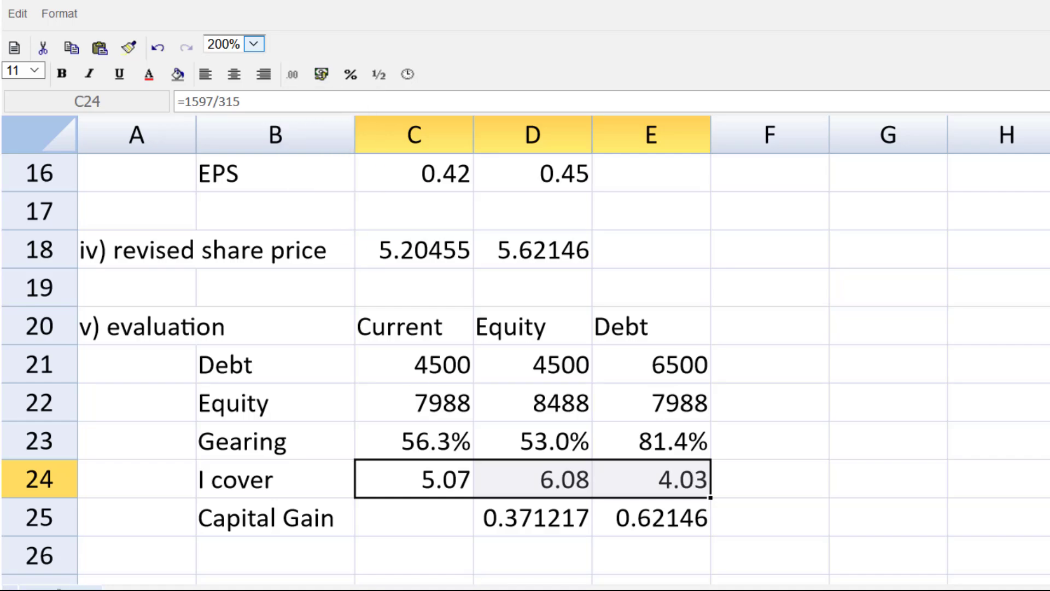
pyautogui.moveTo(535, 517); pyautogui.dragTo(642, 532)
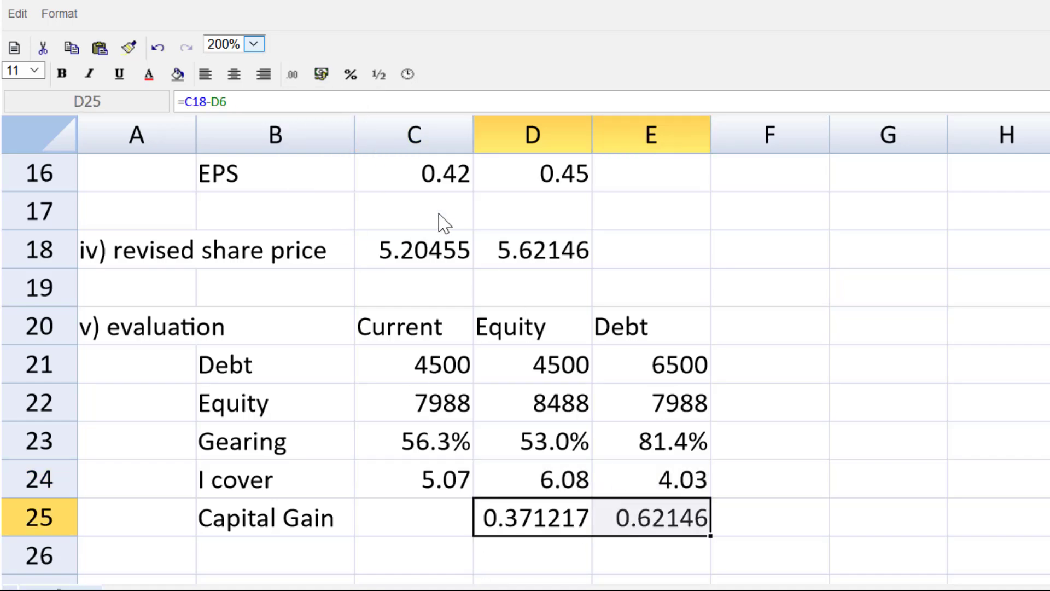
pyautogui.click(293, 76)
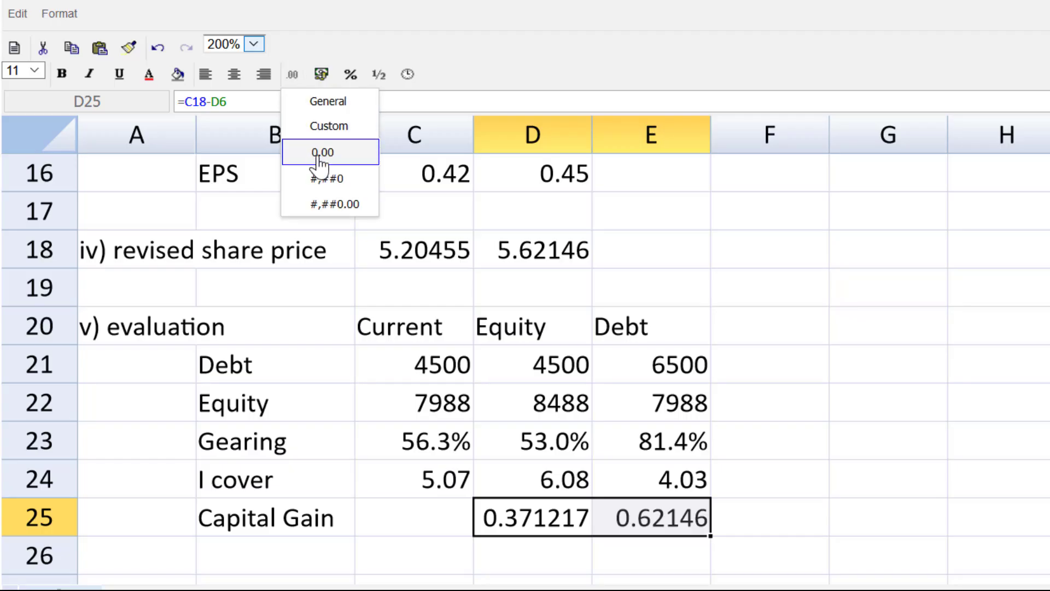
pyautogui.click(335, 206)
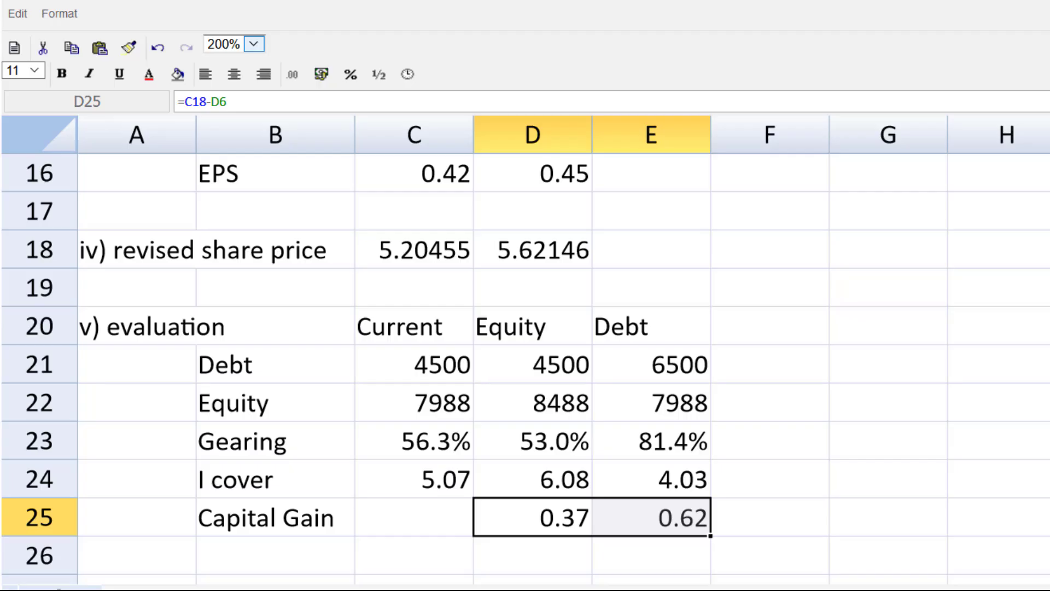
pyautogui.scroll(-4, 1013, 340)
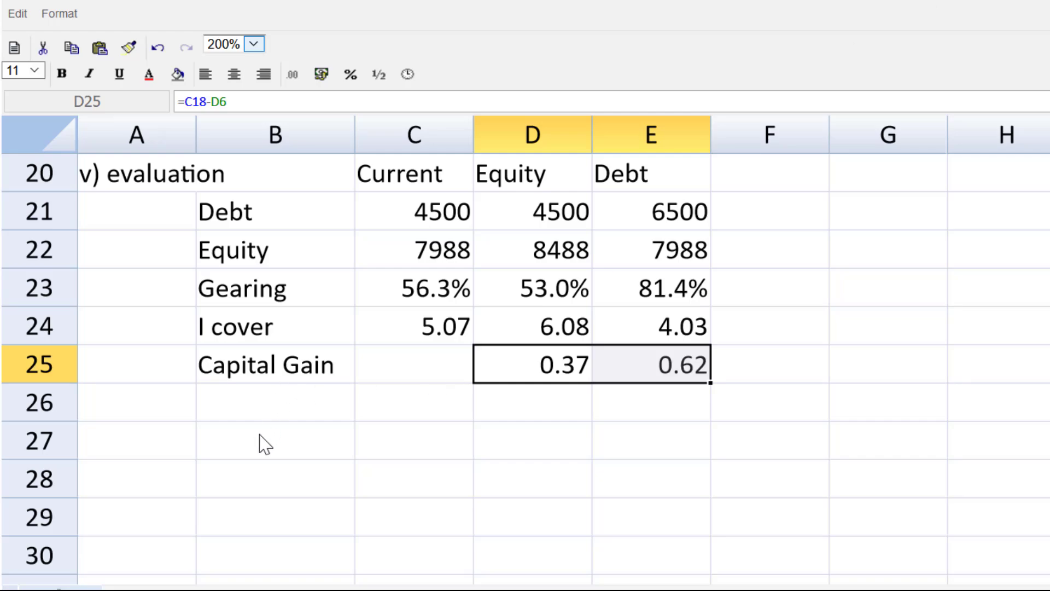
# Write in A27 that debt's higher capital gain brings much higher gearing, and recommend equity in A28.
pyautogui.click(144, 439)
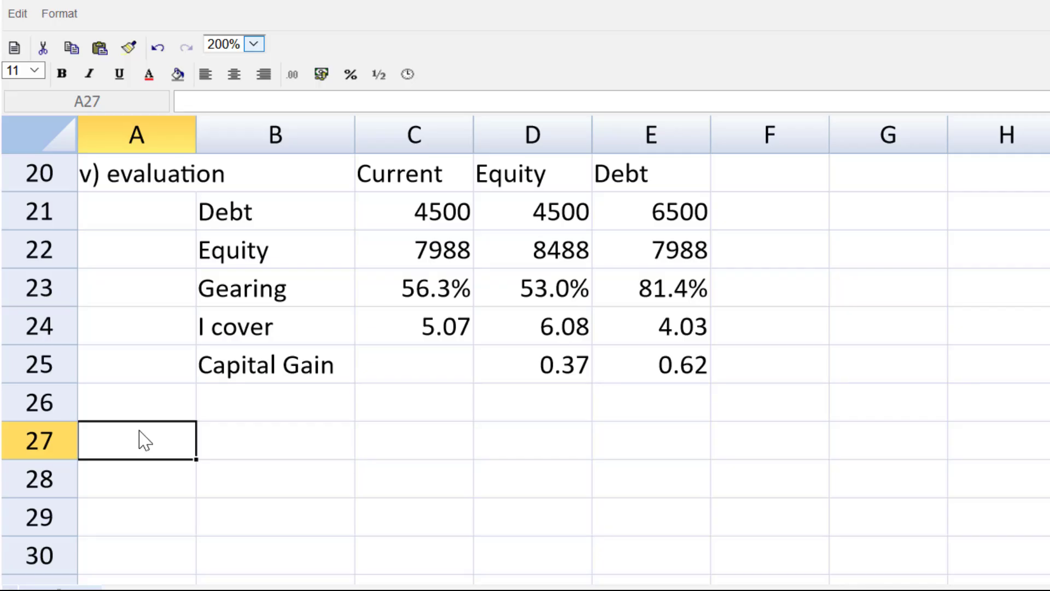
pyautogui.write('We see the')
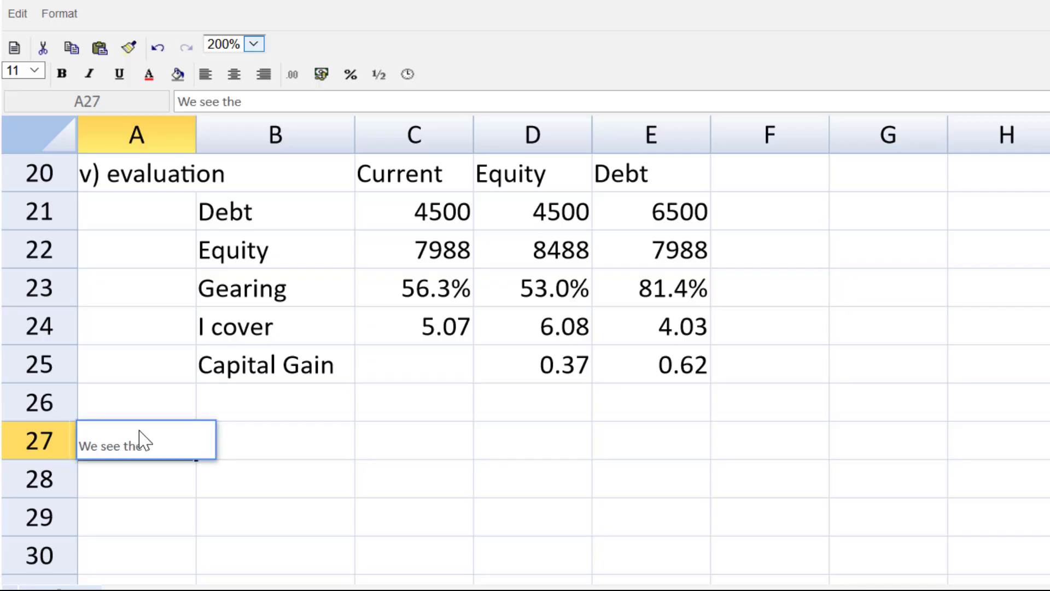
pyautogui.write(' increased ')
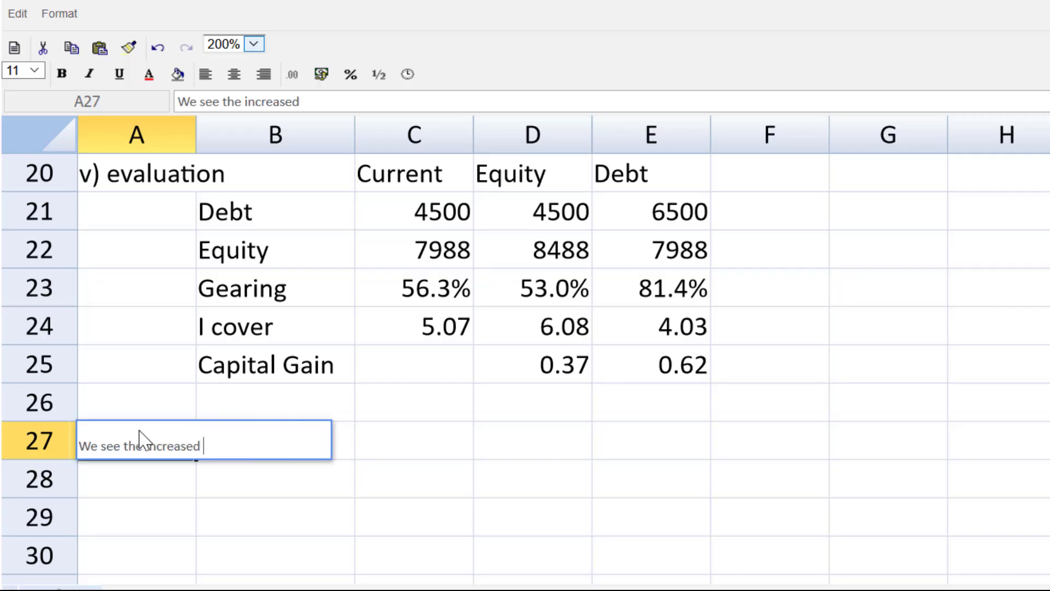
pyautogui.write('capital gain under Deb')
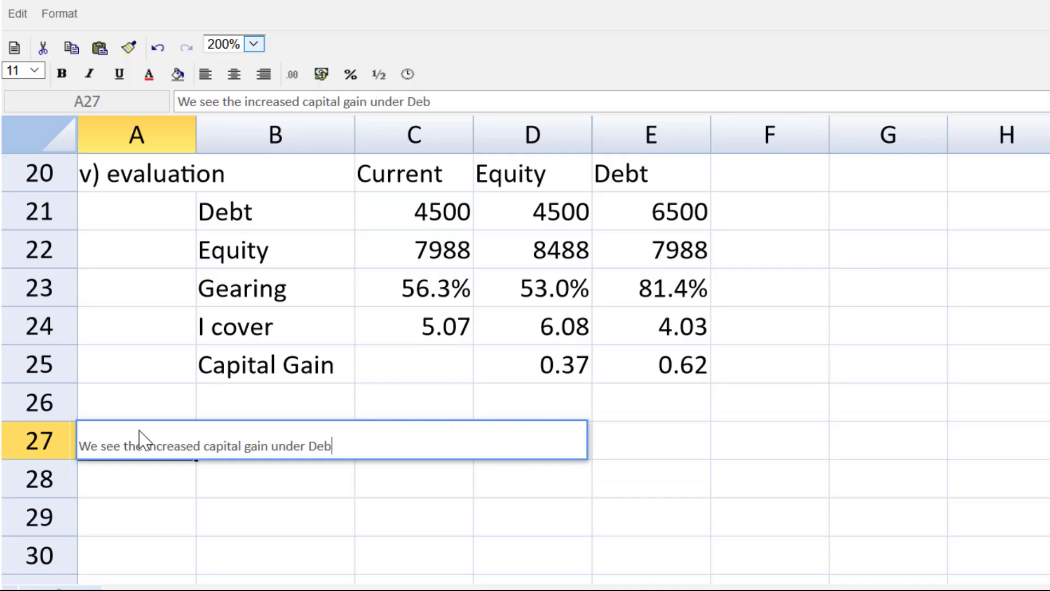
pyautogui.write('t financing comes with a big increase i')
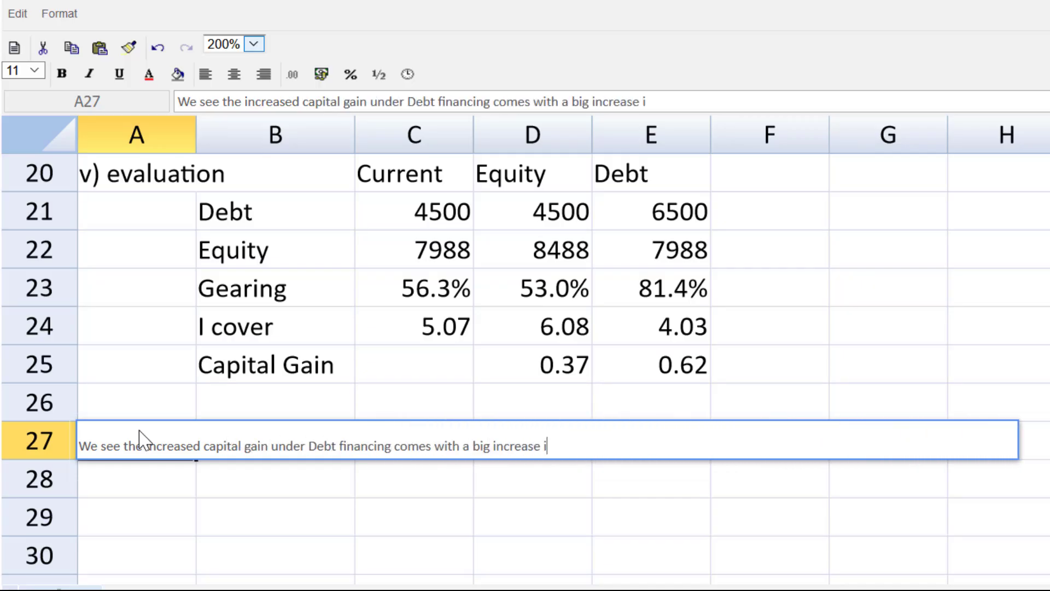
pyautogui.write('n geari')
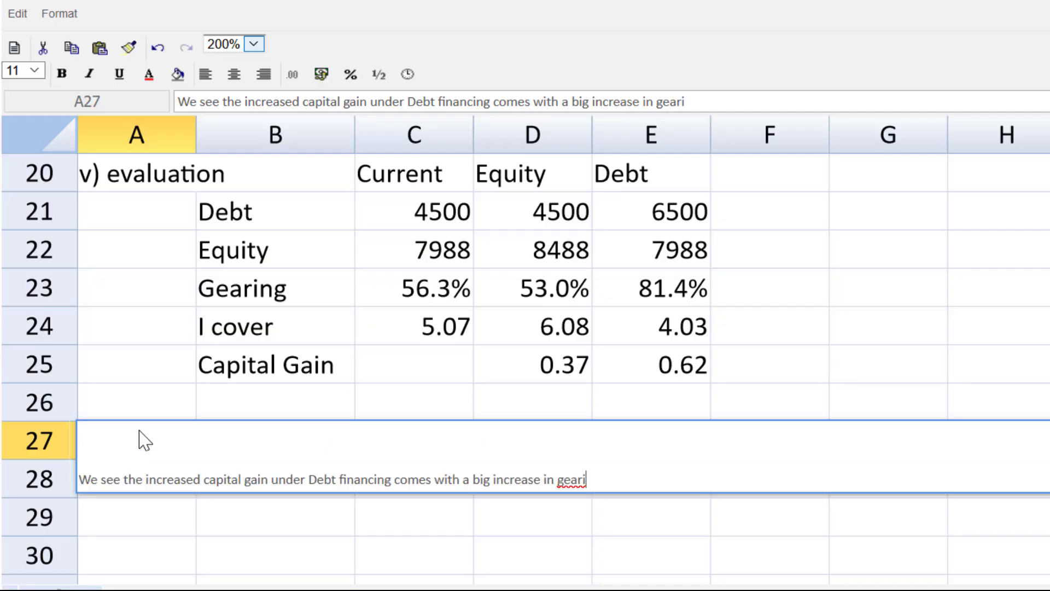
pyautogui.write('ng and Interest cover')
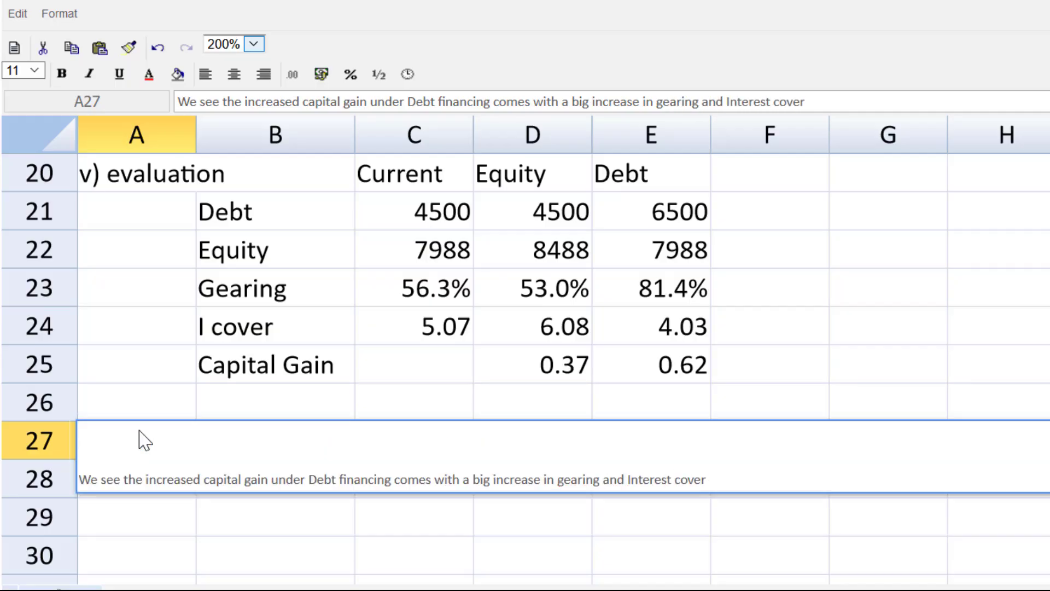
pyautogui.write('. This means takin')
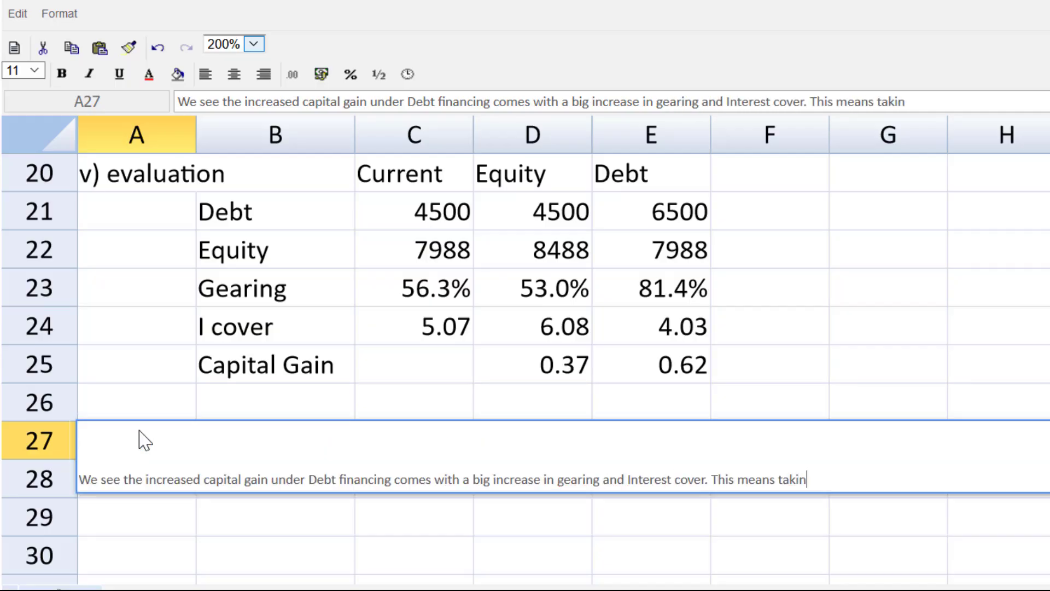
pyautogui.write('g on more financial risk.')
pyautogui.press('Return')
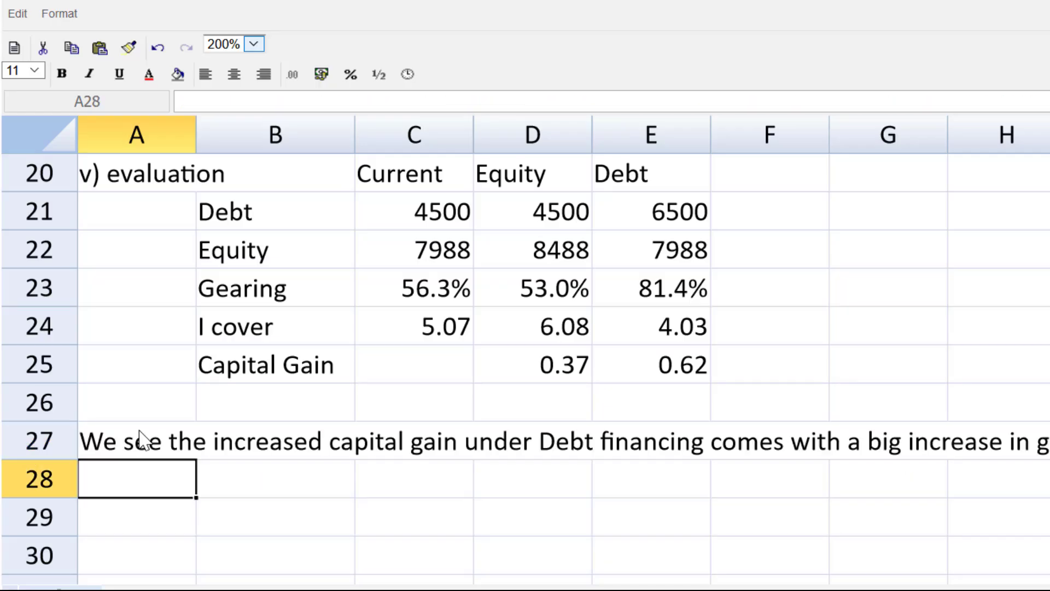
pyautogui.write('Funding with equity mig')
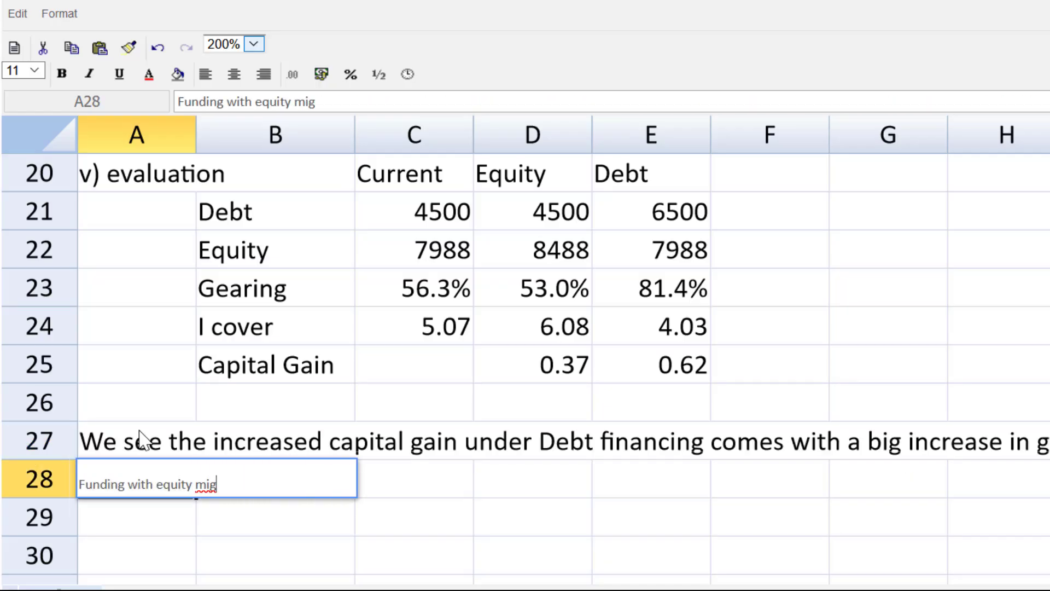
pyautogui.write('ht be the more prudent option')
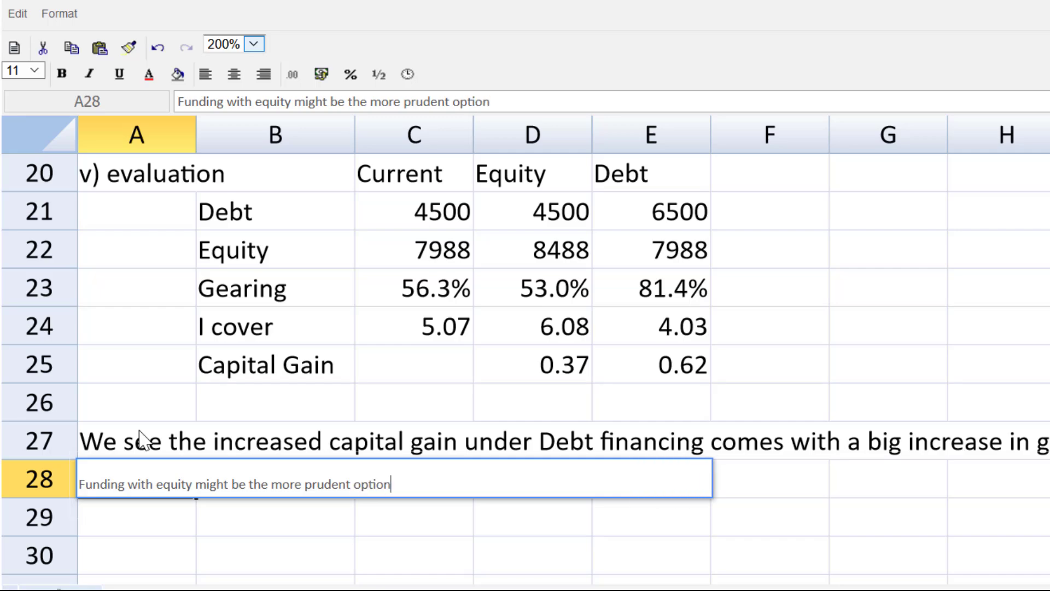
pyautogui.write(' for the shareholders.')
pyautogui.press('Return')
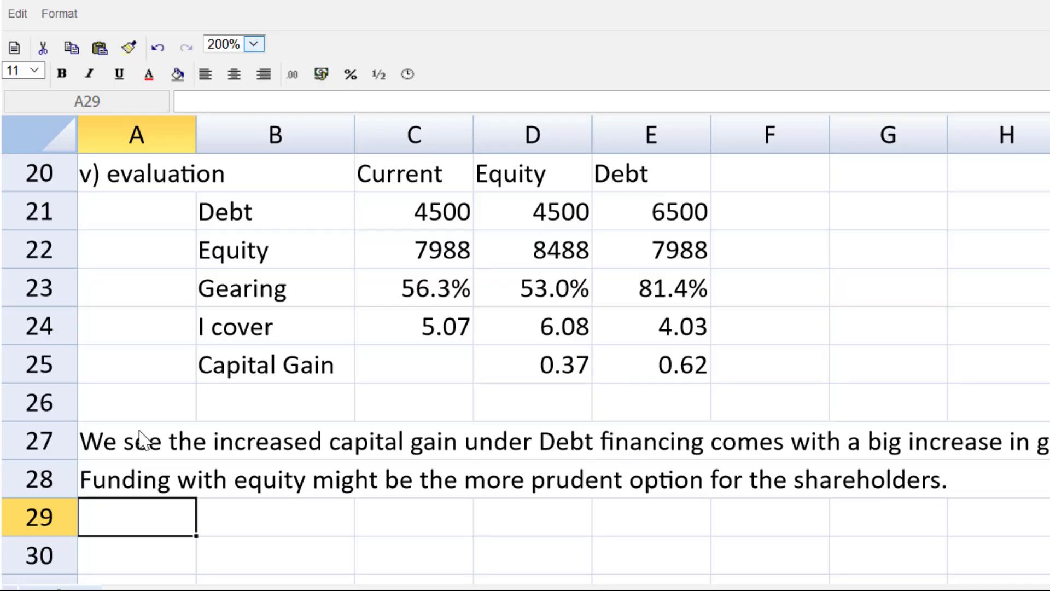
# Set zoom to 100% and scroll back up to the i) TERP table at row 1.
pyautogui.click(253, 44)
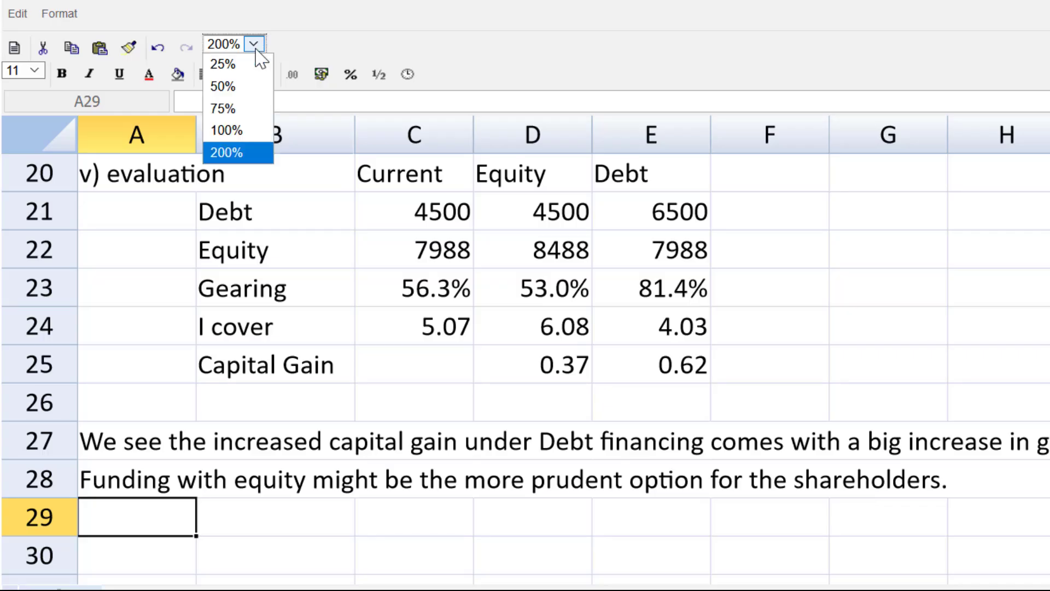
pyautogui.click(249, 131)
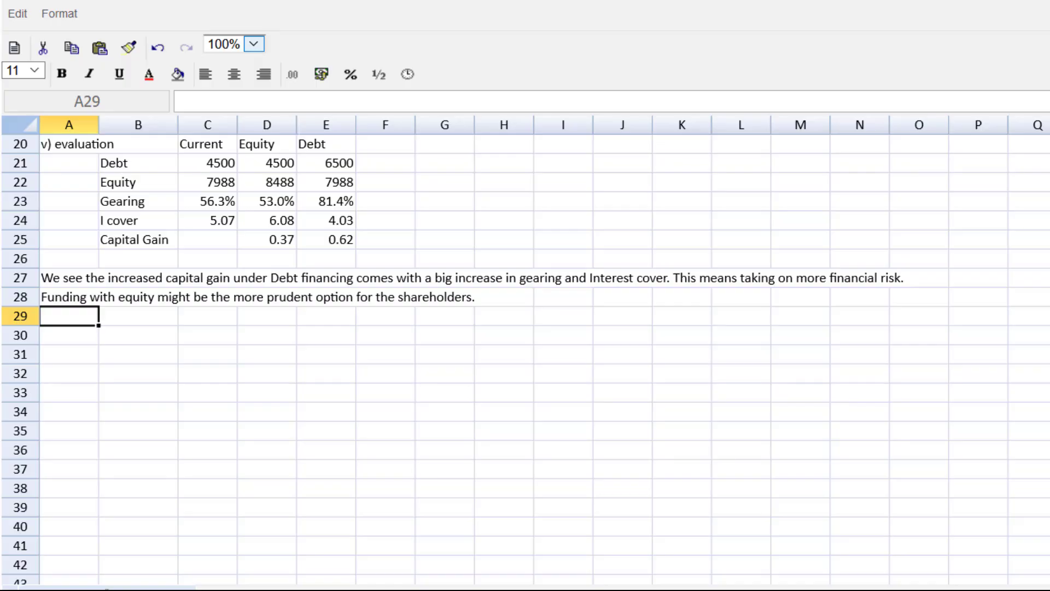
pyautogui.scroll(3, 525, 349)
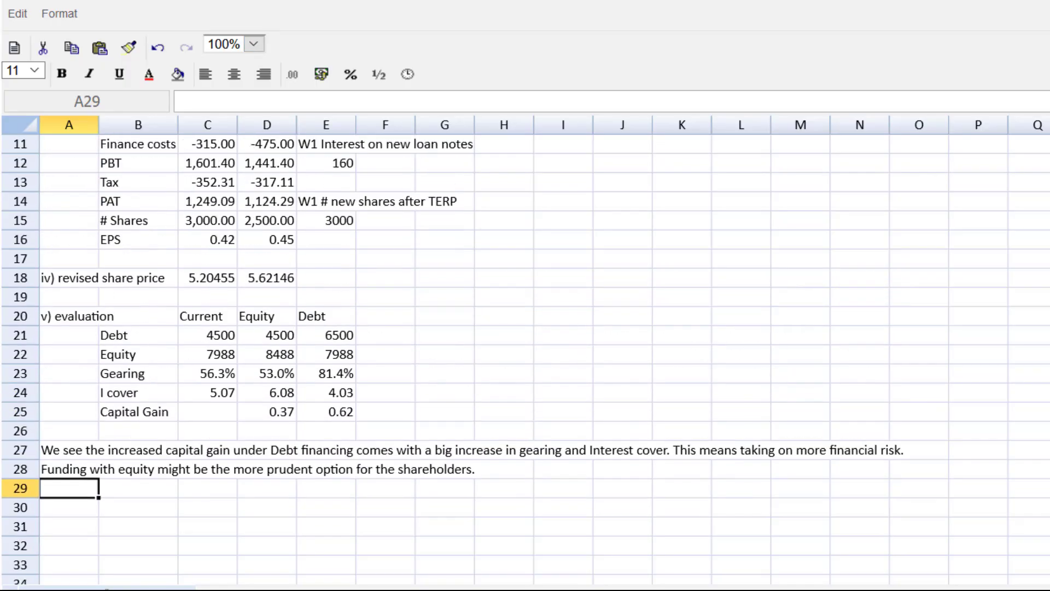
pyautogui.scroll(3, 525, 350)
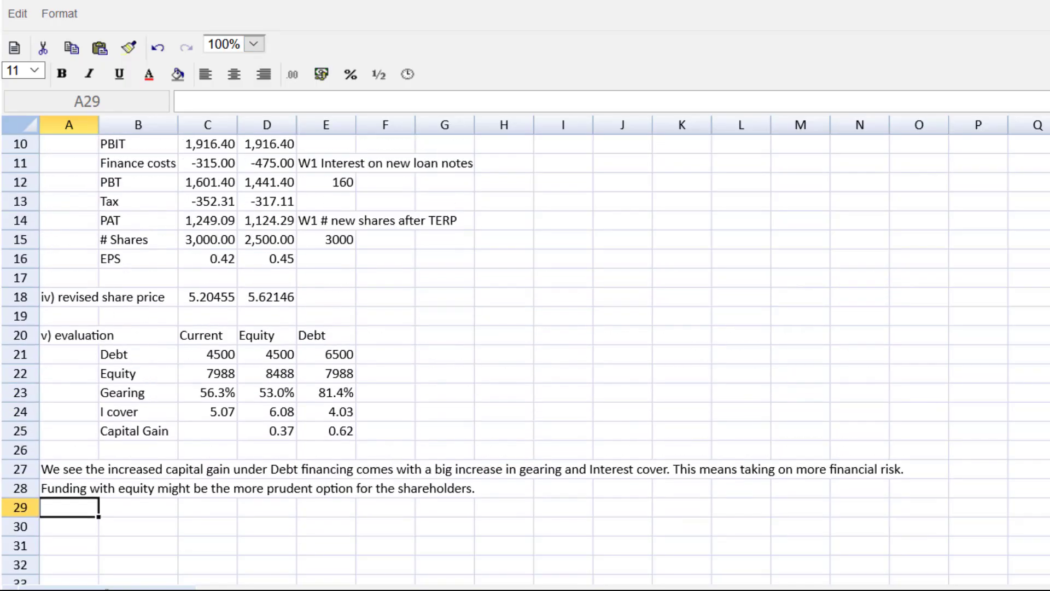
pyautogui.scroll(1, 525, 350)
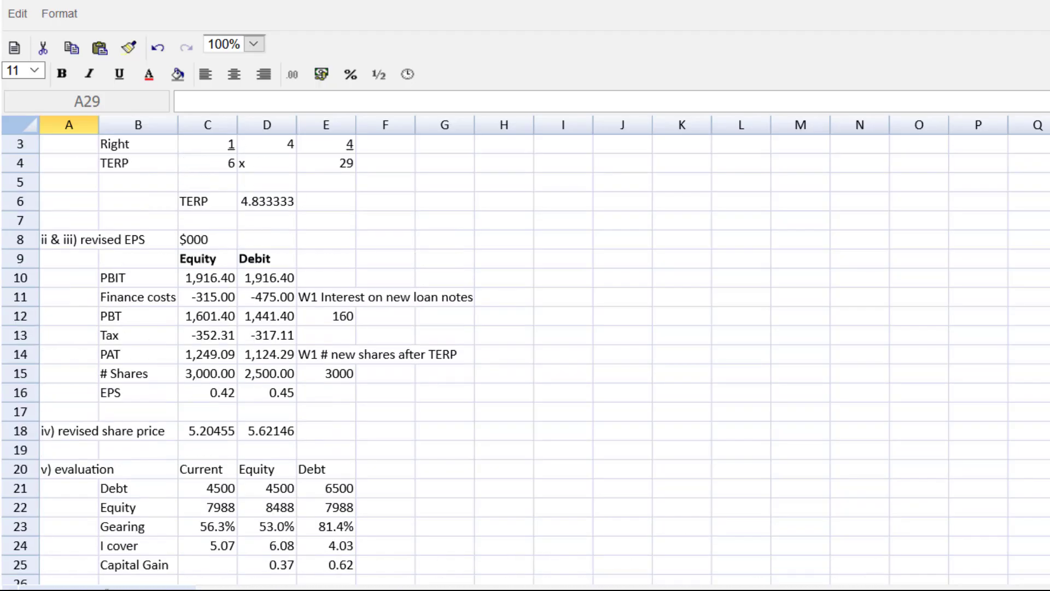
pyautogui.scroll(2, 525, 350)
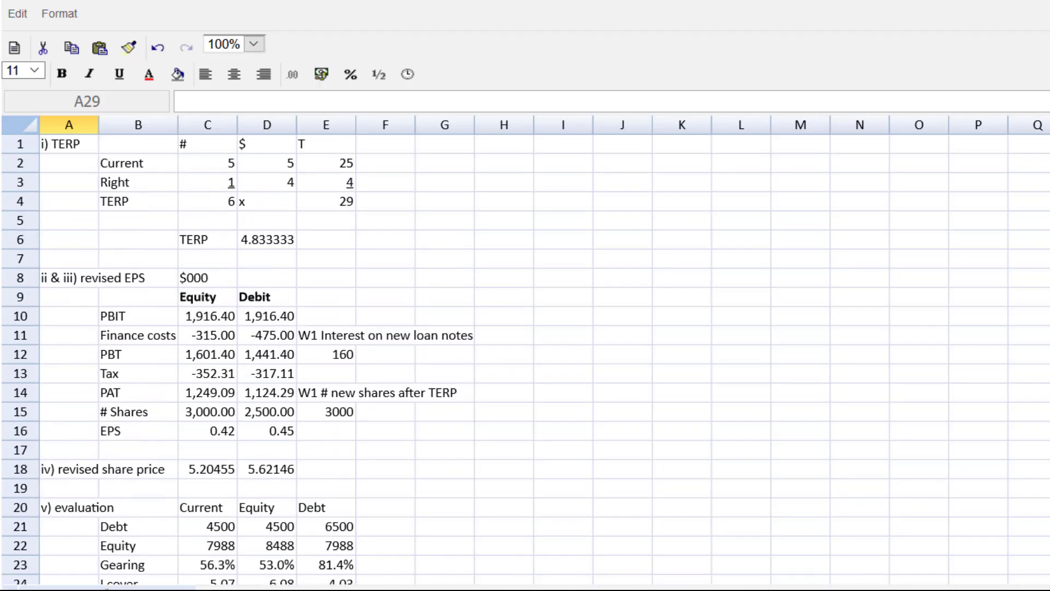